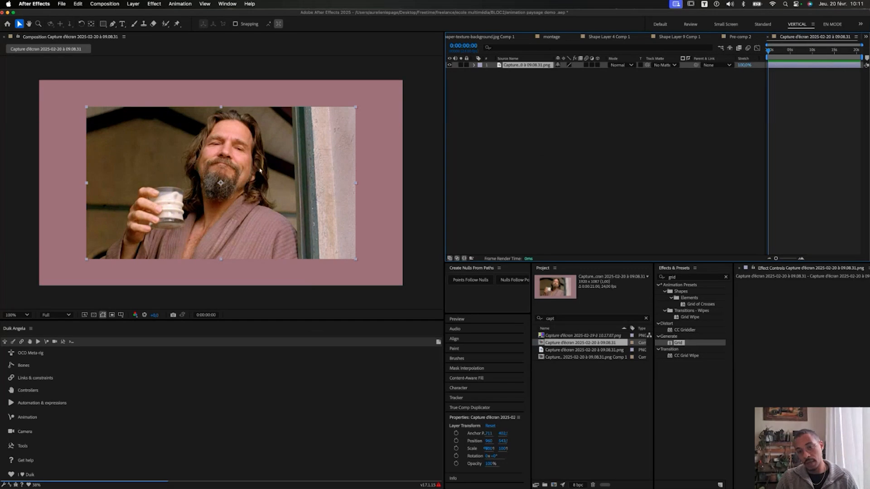
Nudge the screenshot up slightly, split its layer at 0:00:00:03, and delete the later part.
mouse_move(254, 193)
left_mouse_down()
mouse_move(253, 178)
mouse_move(257, 189)
left_mouse_up()
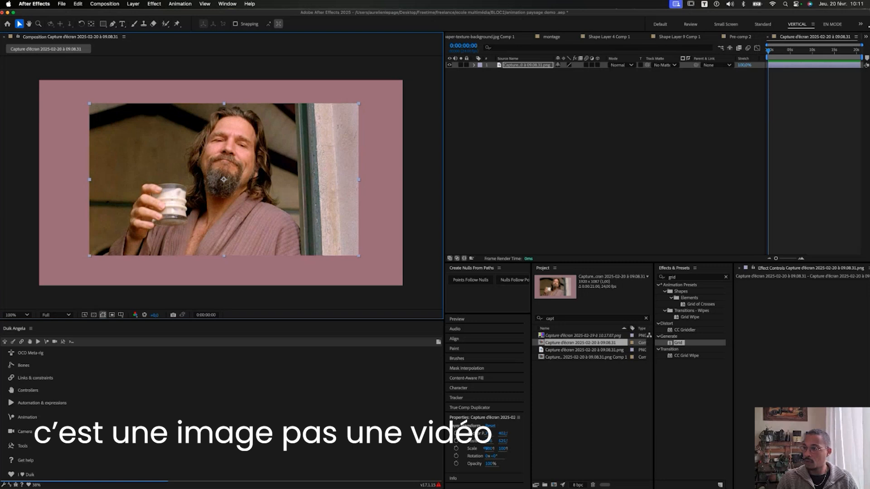
mouse_move(772, 53)
left_mouse_down()
mouse_move(844, 53)
mouse_move(769, 53)
mouse_move(777, 55)
left_mouse_up()
key("equal")
key("equal")
key("equal")
key("equal")
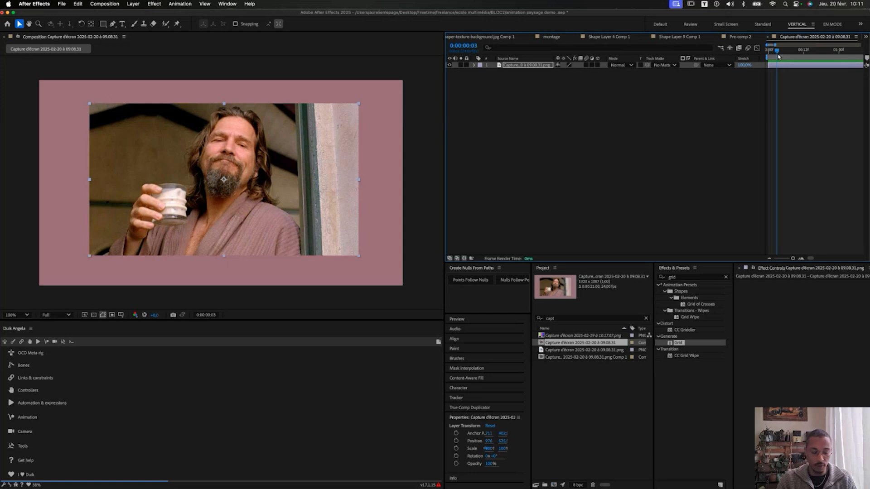
key("super+shift+d")
key("Delete")
key("Page_Up")
key("Page_Up")
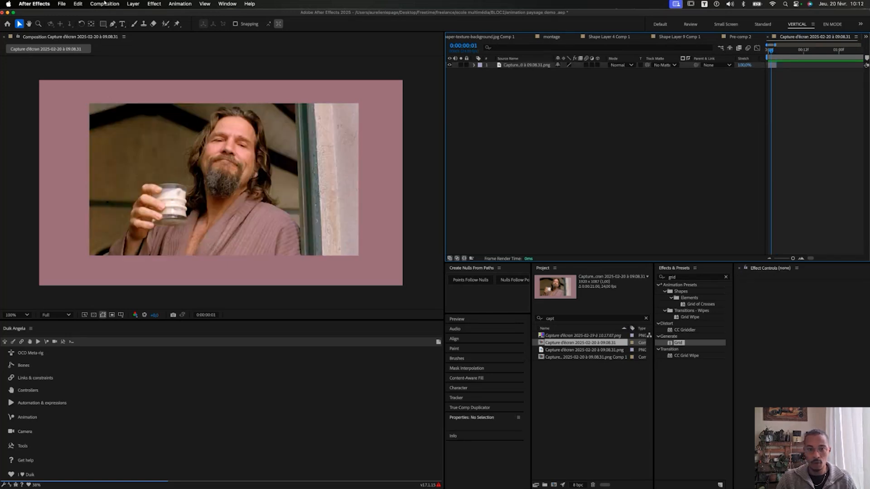
With the Roto Brush, open the screenshot in the Layer panel under the Default workspace and stroke over the man.
left_click(166, 24)
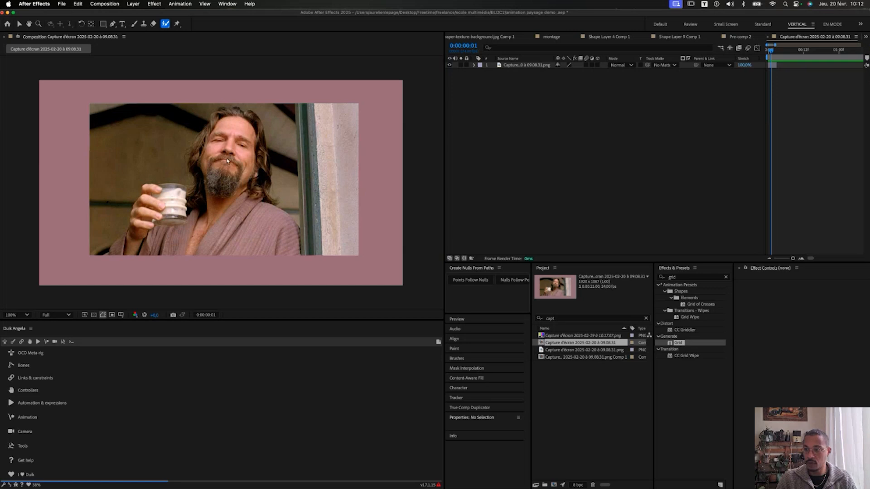
double_click(236, 160)
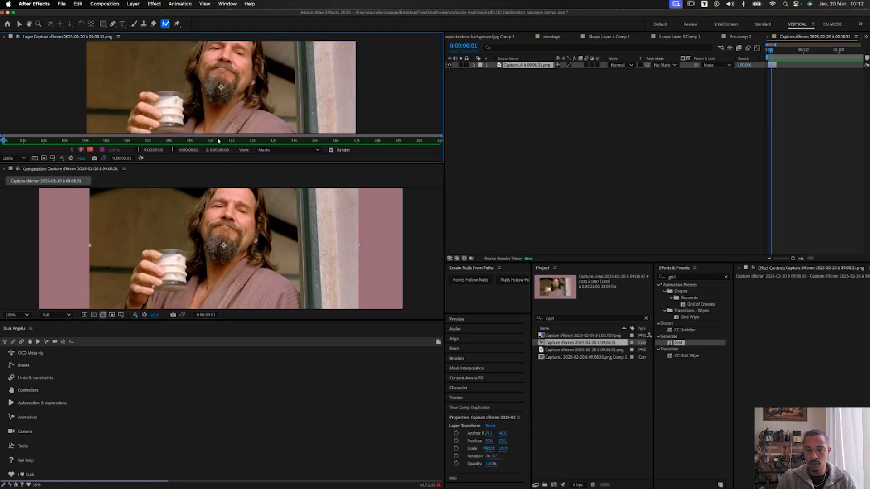
left_click(660, 25)
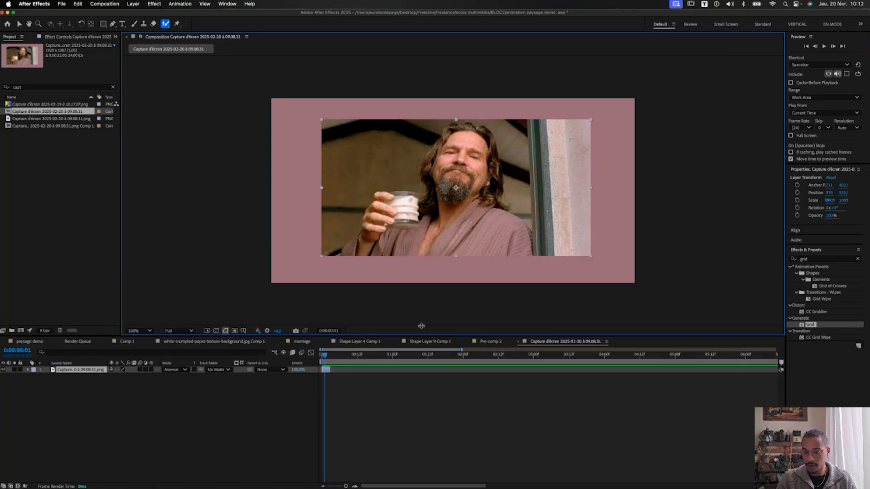
left_click_drag(421, 326, 422, 303)
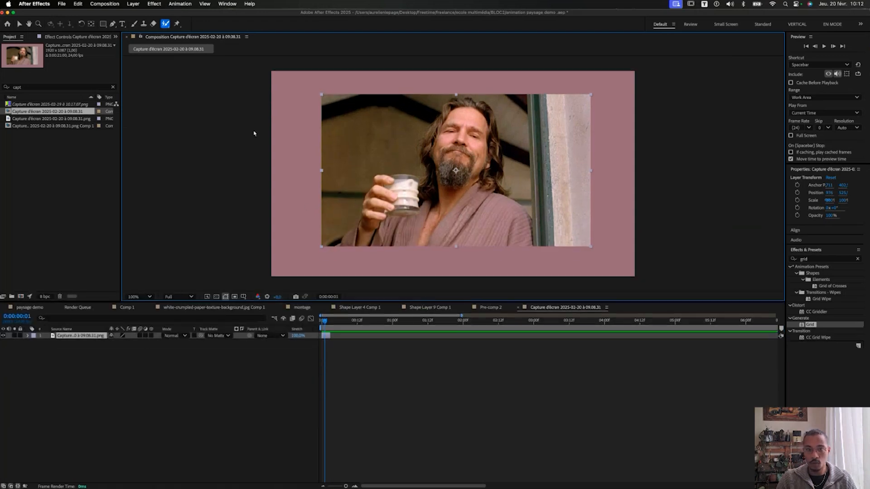
double_click(443, 158)
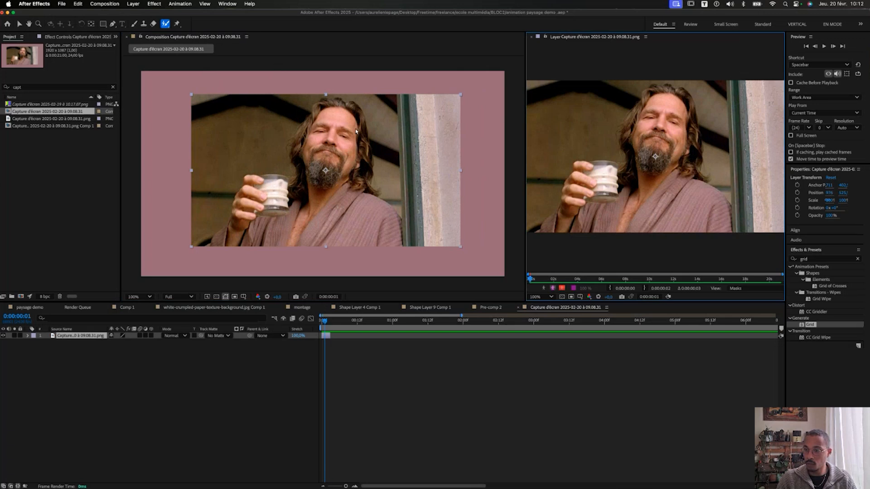
left_click_drag(527, 97, 422, 98)
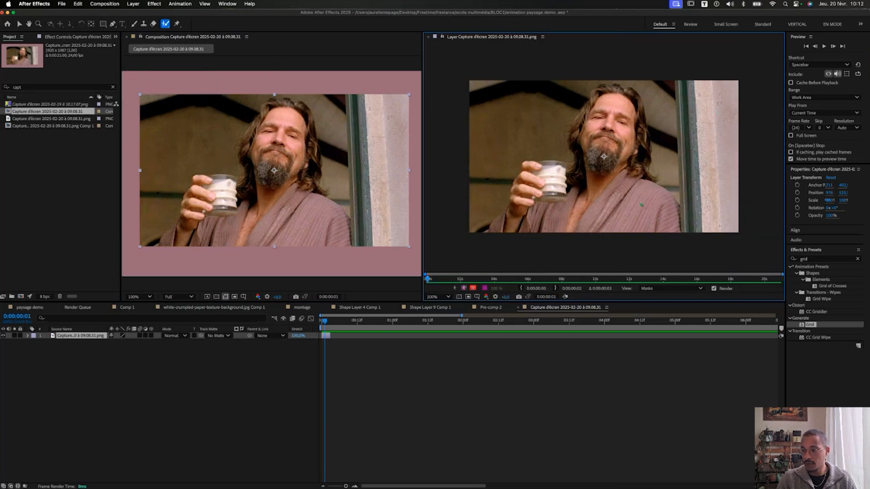
mouse_move(643, 208)
left_mouse_down()
mouse_move(607, 131)
mouse_move(613, 105)
mouse_move(618, 139)
mouse_move(578, 183)
mouse_move(533, 182)
mouse_move(524, 211)
left_mouse_up()
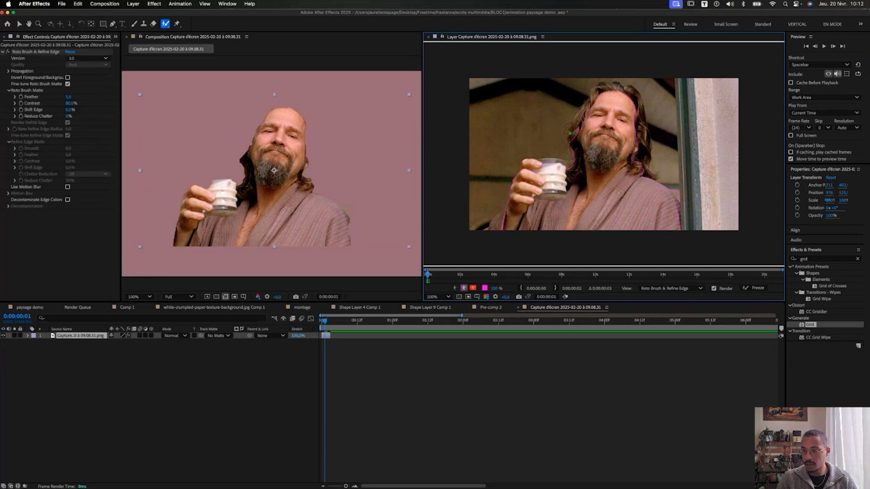
Add Roto Brush strokes over the head, hair and glass, then Freeze the matte.
mouse_move(580, 135)
left_mouse_down()
mouse_move(598, 93)
mouse_move(634, 94)
mouse_move(652, 196)
left_mouse_up()
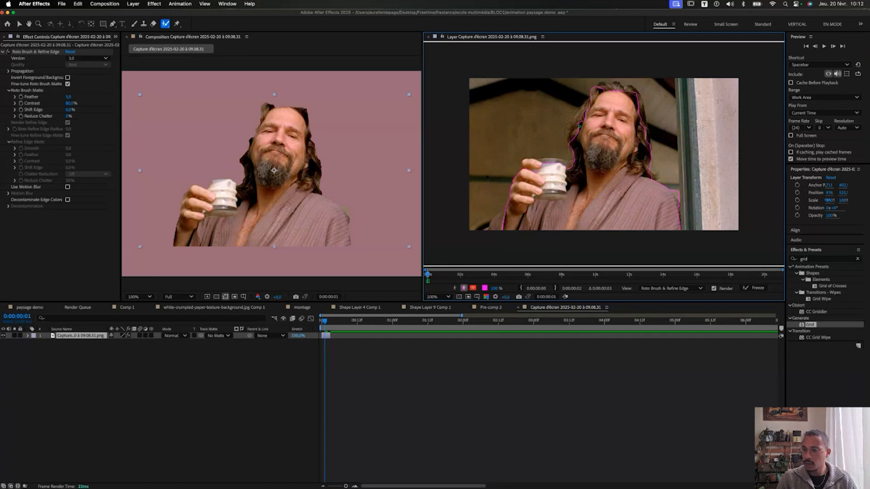
mouse_move(576, 131)
left_mouse_down()
mouse_move(592, 104)
mouse_move(576, 128)
left_mouse_up()
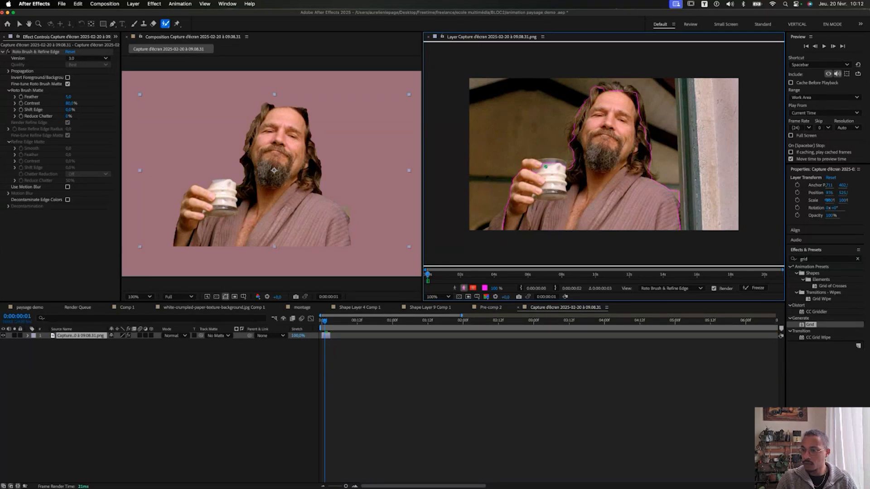
left_click_drag(527, 164, 561, 166)
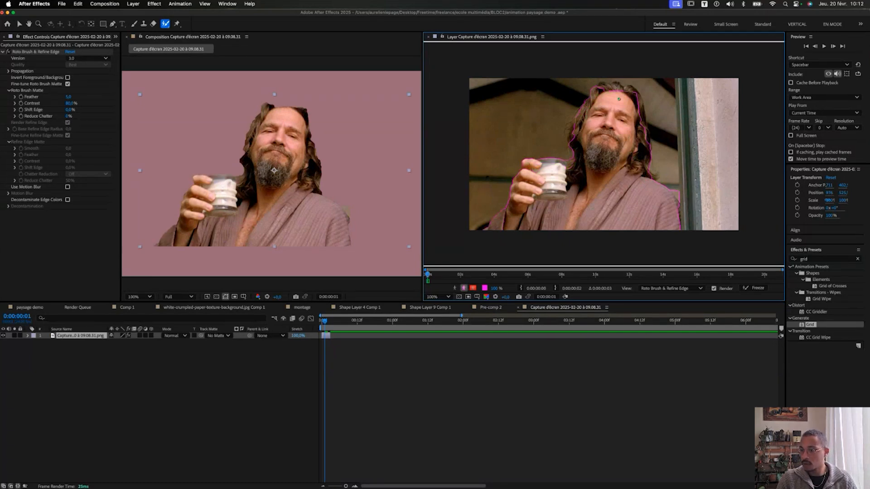
mouse_move(606, 85)
left_mouse_down()
mouse_move(639, 124)
mouse_move(641, 145)
left_mouse_up()
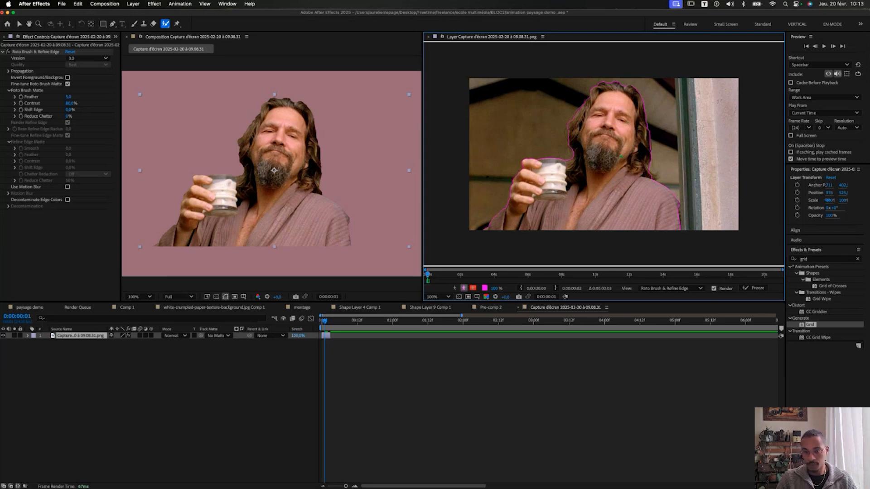
left_click(754, 289)
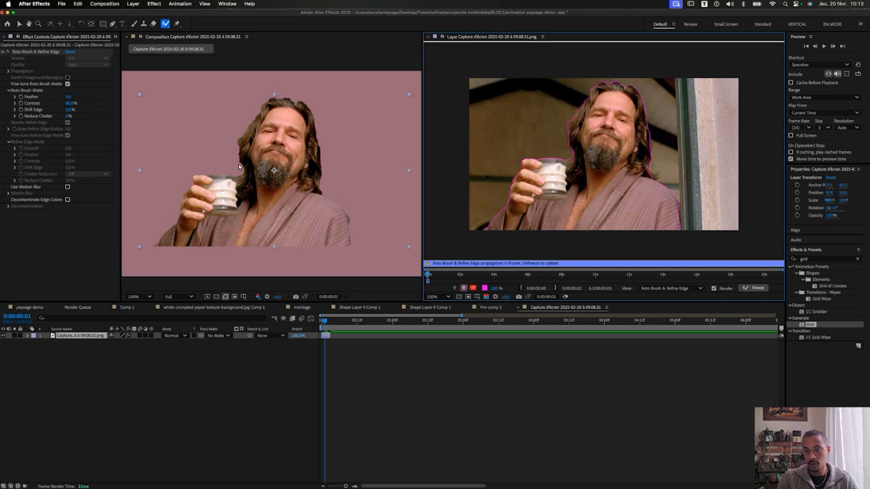
Close the Layer panel and feather the Roto Brush matte edges at 200% zoom, then return to 100%.
left_click(428, 38)
key("period")
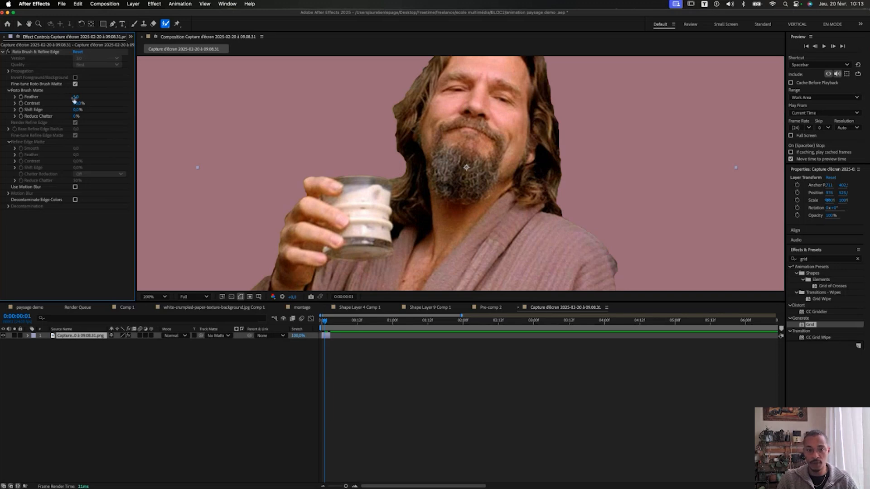
left_click_drag(74, 100, 96, 102)
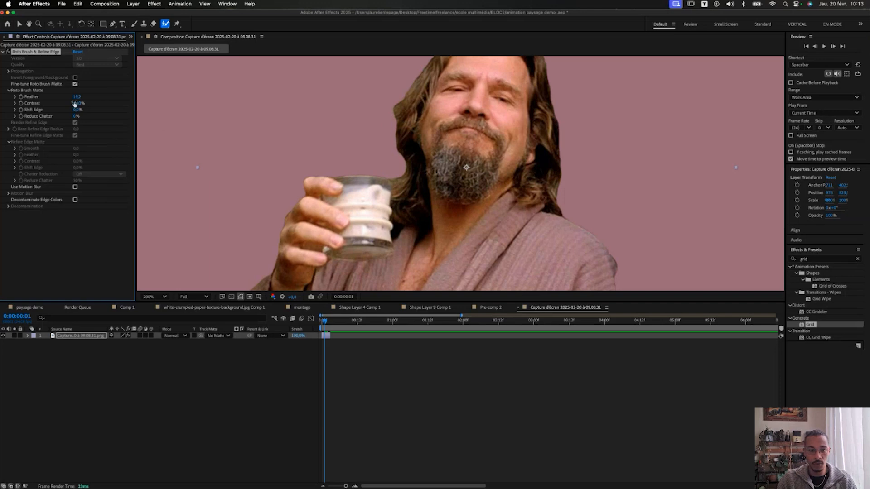
mouse_move(82, 112)
left_mouse_down()
mouse_move(81, 130)
mouse_move(123, 119)
mouse_move(203, 124)
mouse_move(75, 127)
left_mouse_up()
key("super+z")
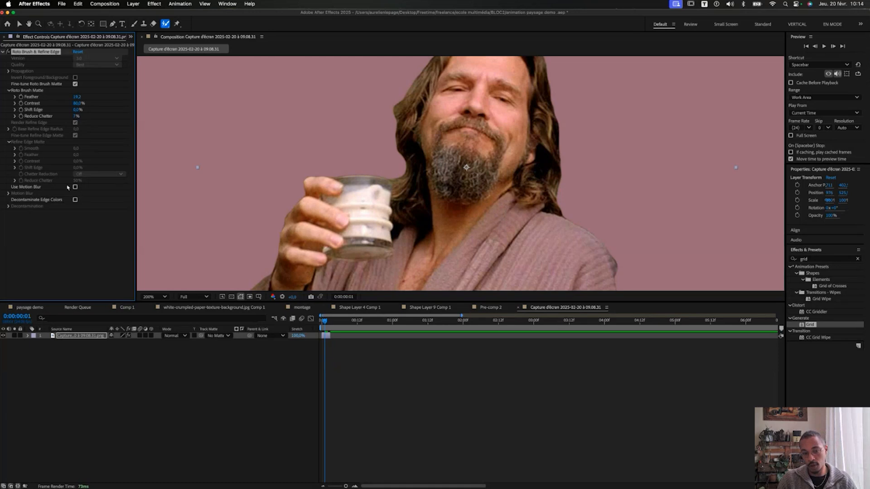
key("comma")
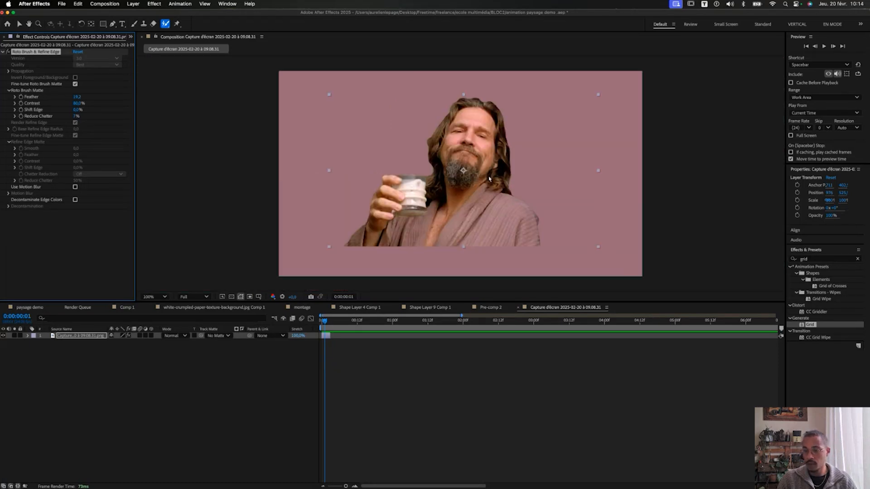
left_click_drag(333, 321, 311, 320)
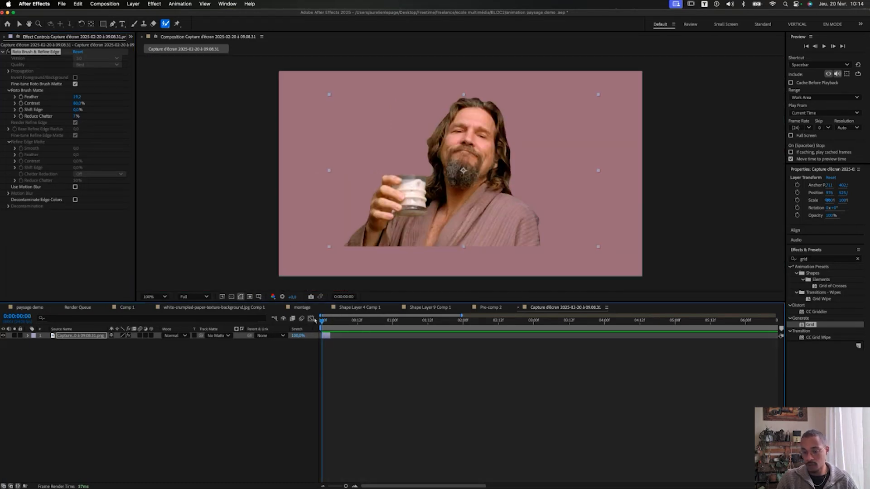
Pre-compose the cut-out layer, moving all attributes into the new composition.
right_click(67, 338)
left_click(98, 438)
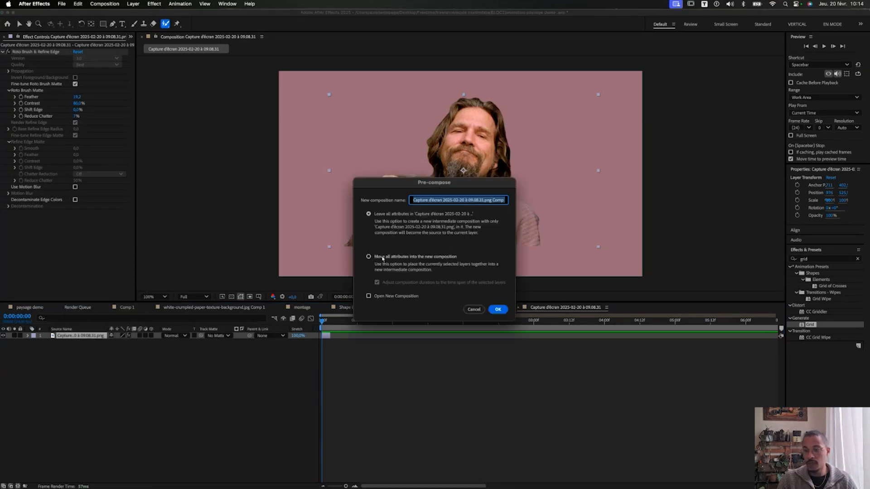
left_click(369, 256)
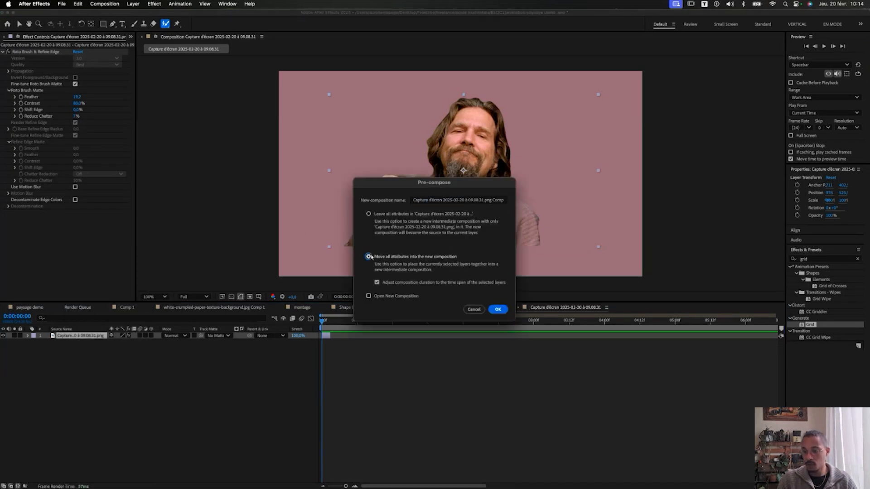
left_click(498, 309)
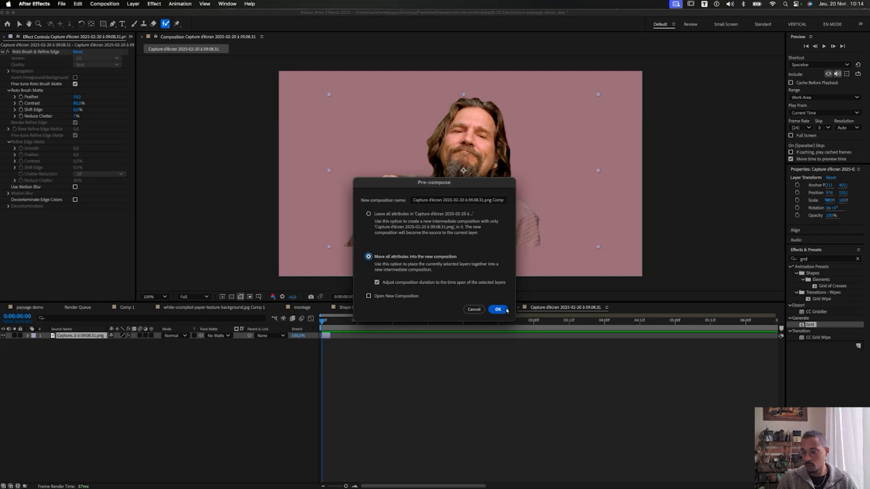
left_click(328, 321)
left_click_drag(328, 323, 325, 322)
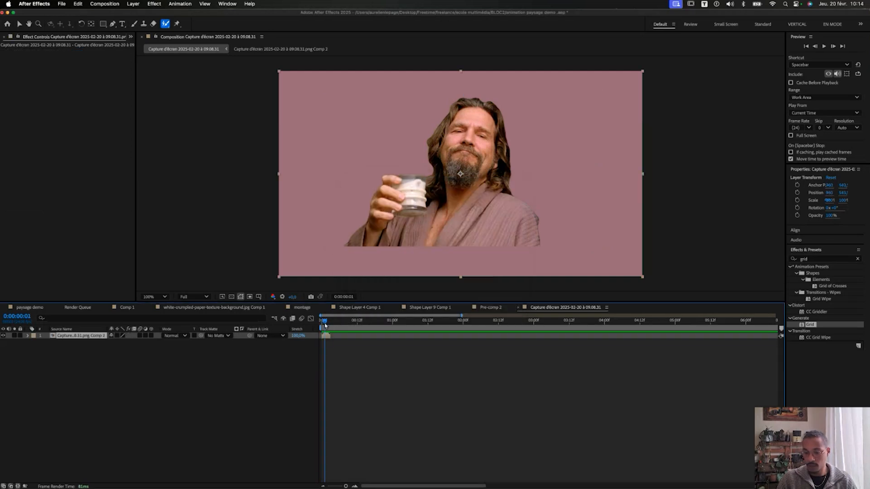
Apply Time > Freeze Frame to the nested layer and scrub to confirm it stays still.
right_click(326, 338)
left_click(320, 350)
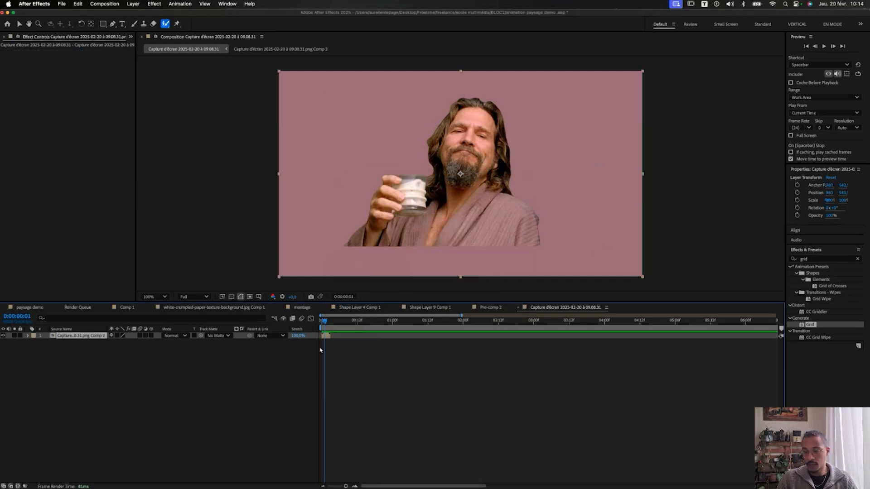
right_click(326, 338)
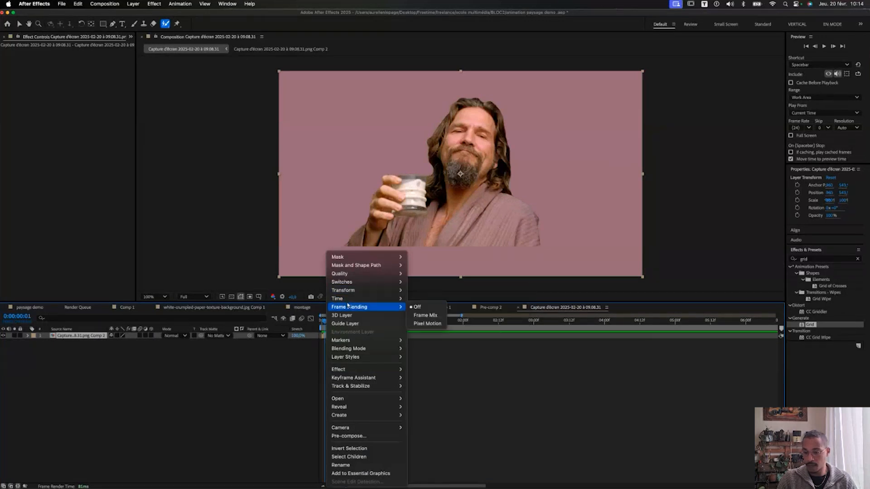
mouse_move(350, 300)
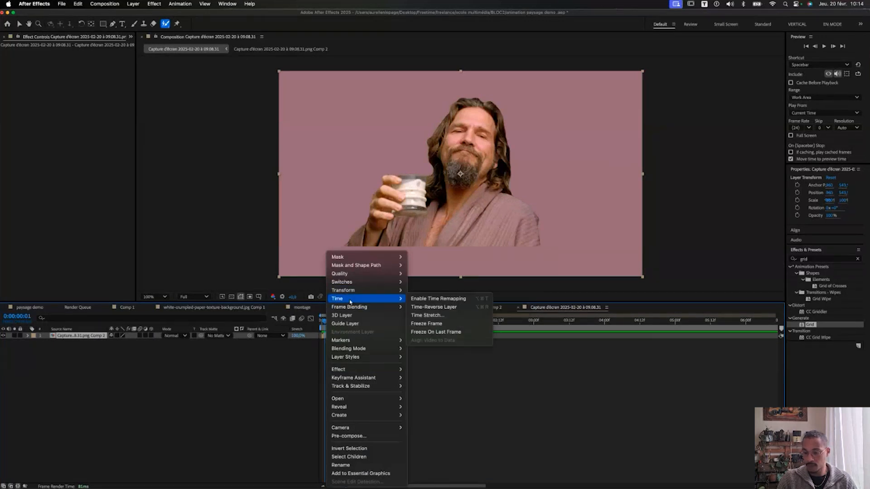
left_click(422, 324)
left_click_drag(335, 320, 755, 319)
scroll(690, 322, "down", 5)
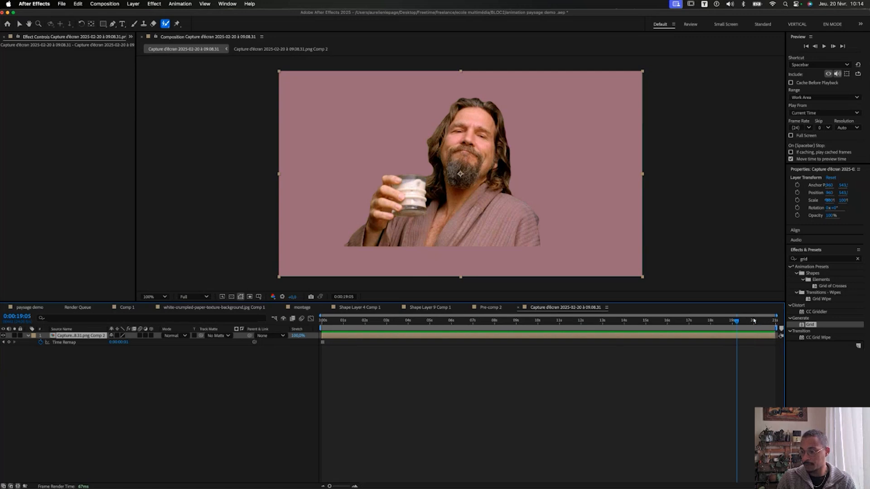
key("Home")
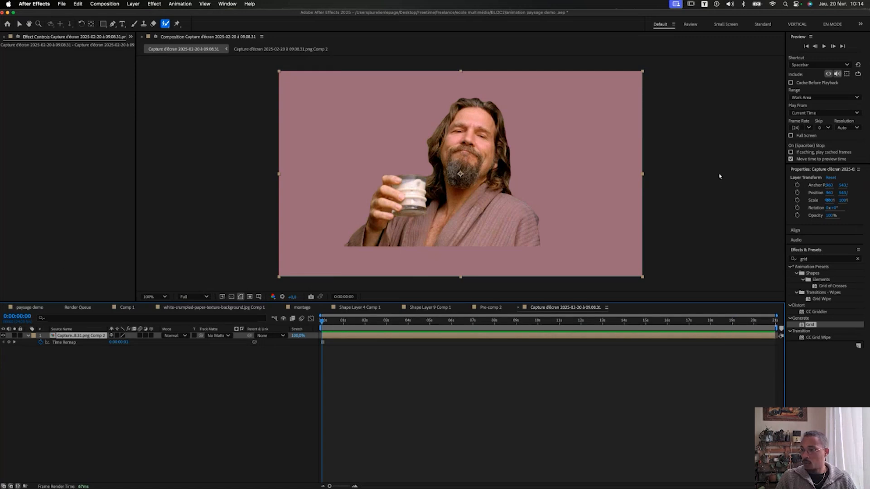
left_click_drag(786, 138, 739, 139)
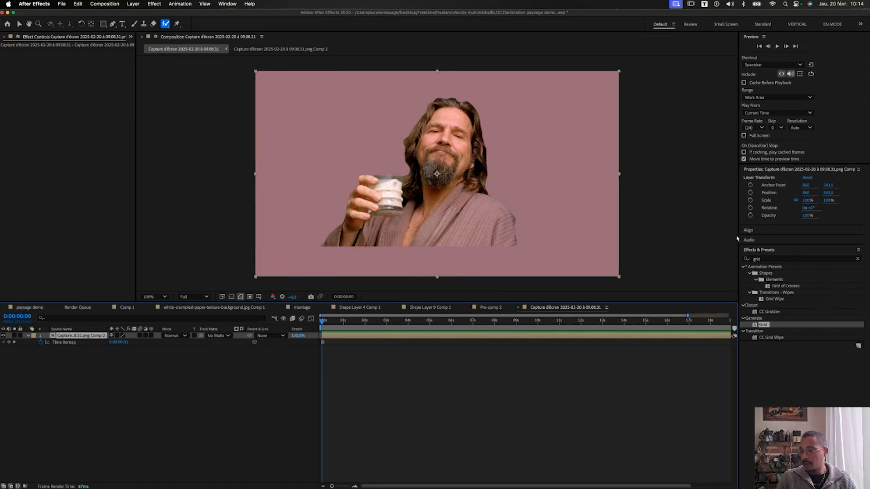
Apply CC Page Turn, drag its fold across the man to preview the peel, then delete it.
left_click(769, 259)
type("page t")
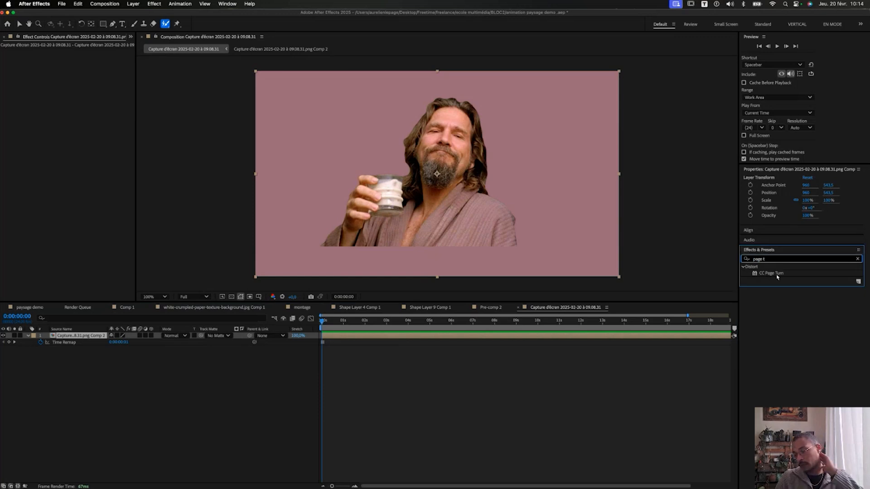
double_click(772, 274)
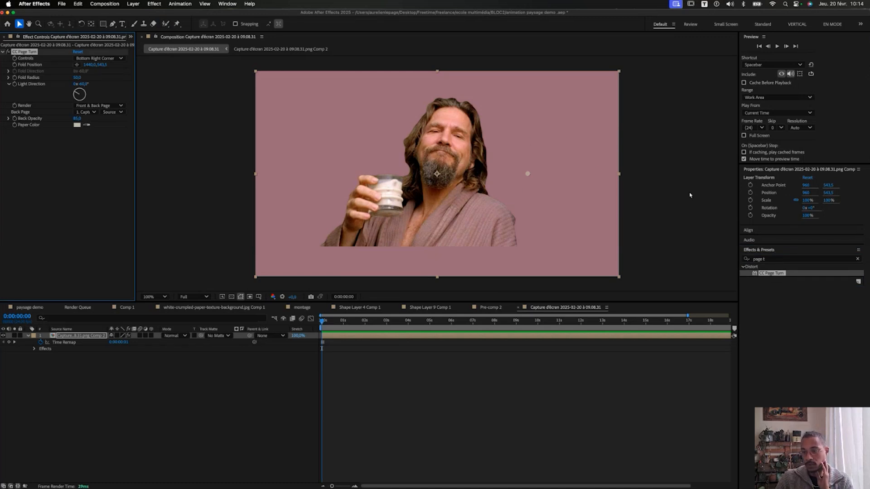
left_click_drag(527, 176, 534, 216)
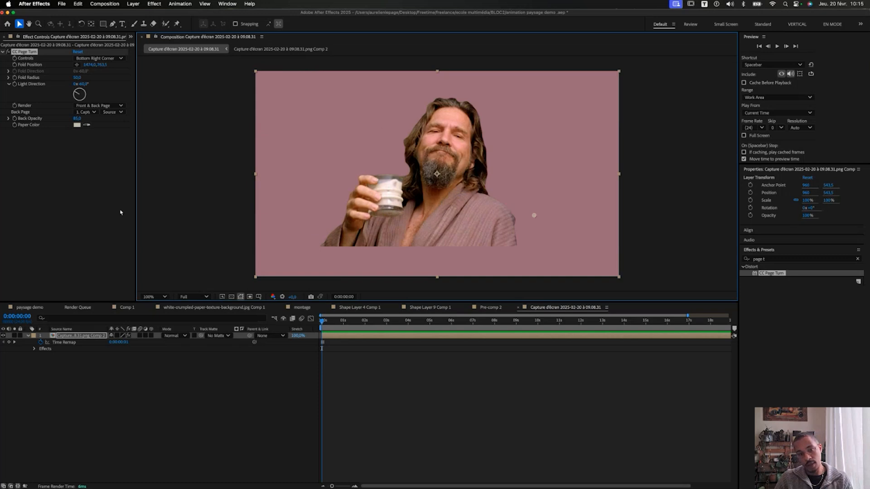
left_click(15, 53)
key("Delete")
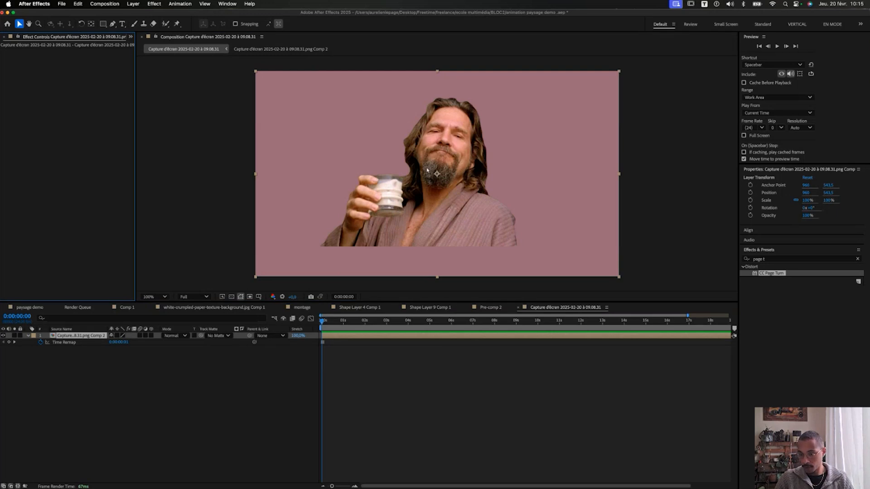
Duplicate the man's layer, fill the copy with white, and move it below the original.
left_click(88, 338)
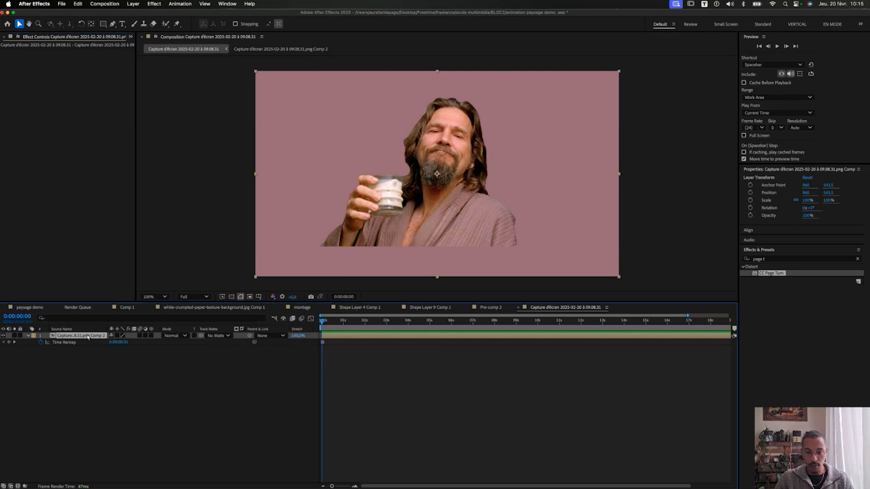
key("super+d")
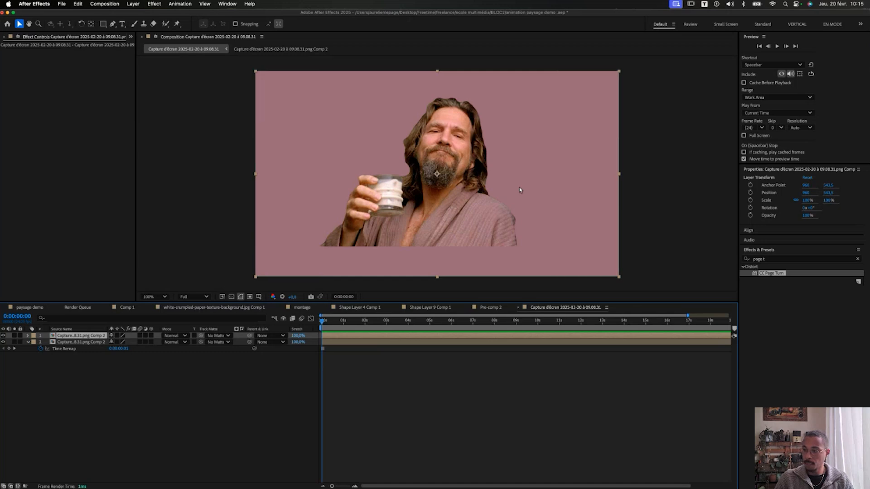
left_click(781, 258)
type("fill")
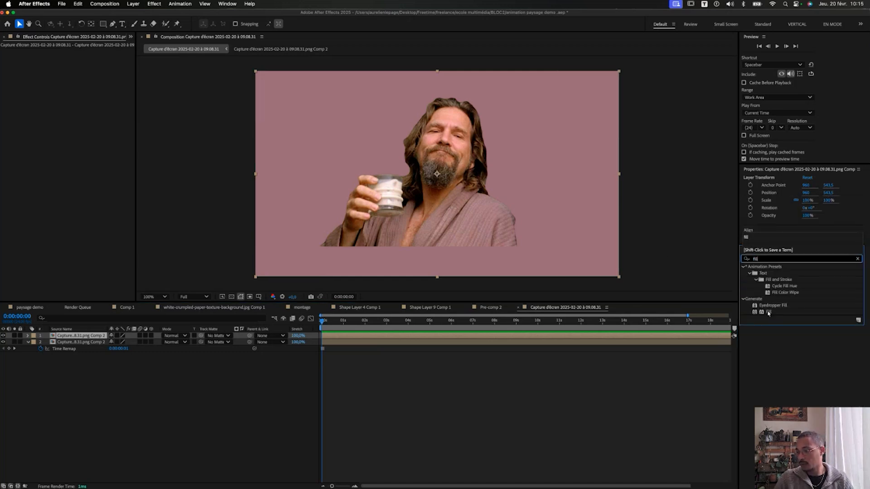
double_click(769, 313)
left_click(77, 71)
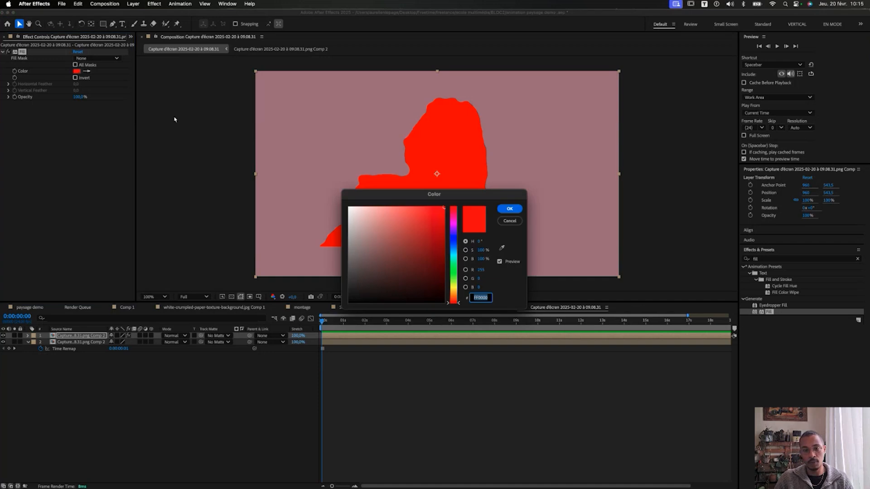
left_click_drag(362, 214, 347, 206)
key("Return")
left_click_drag(85, 336, 130, 355)
key("s")
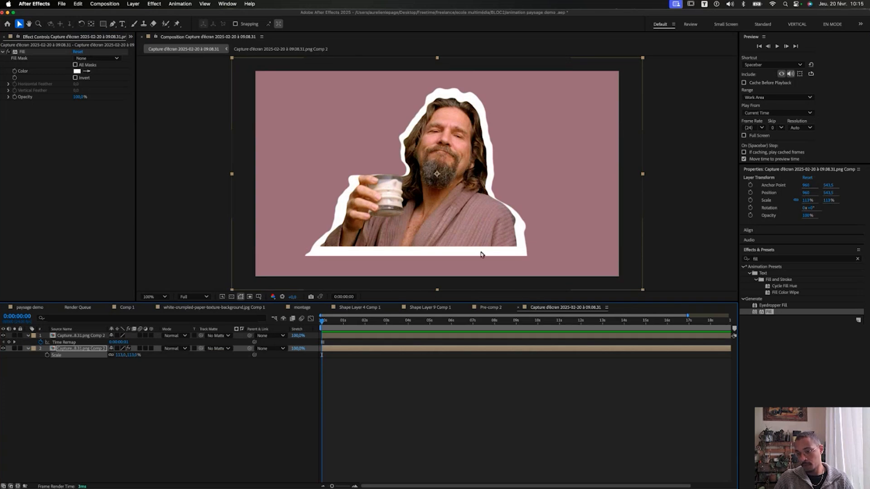
key("super+z")
key("super+z")
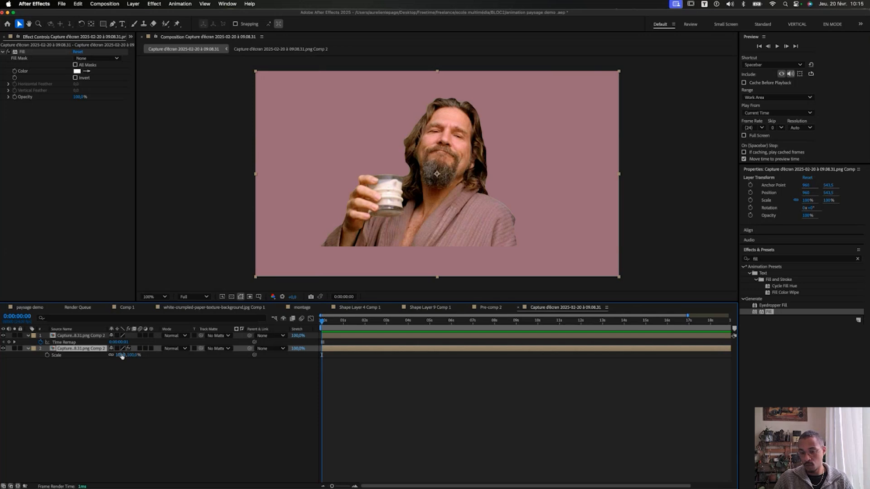
Apply the Simple Choker effect to the white copy layer.
left_click(95, 337)
left_click(89, 350)
left_click(770, 258)
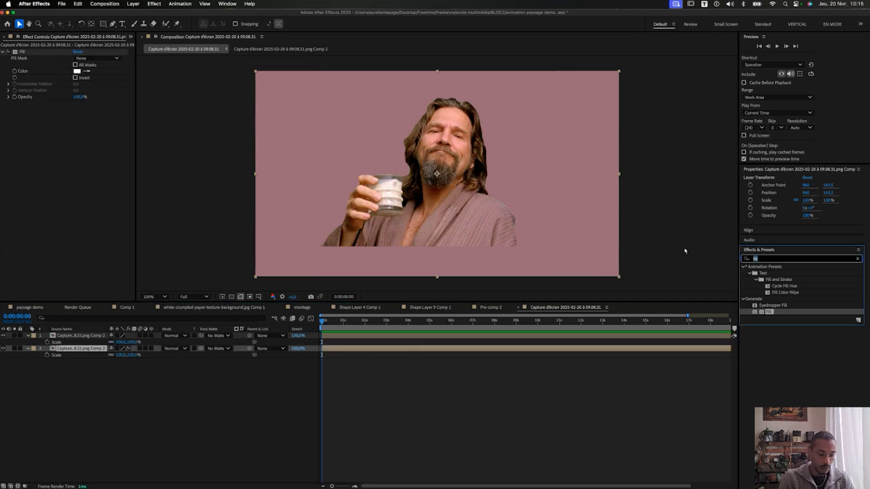
type("choke")
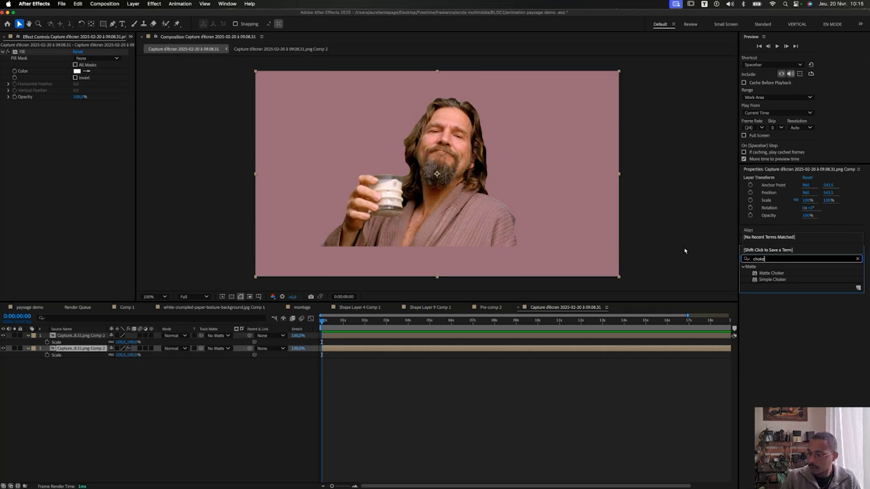
double_click(788, 280)
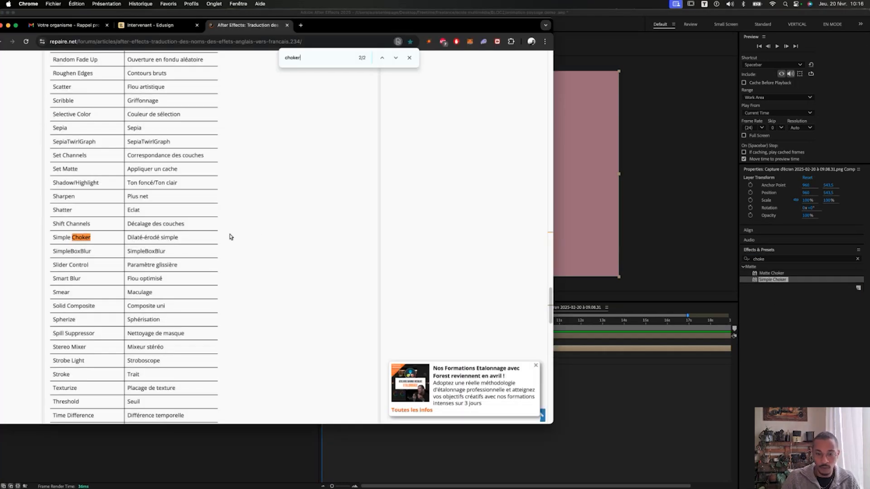
left_click_drag(188, 238, 128, 240)
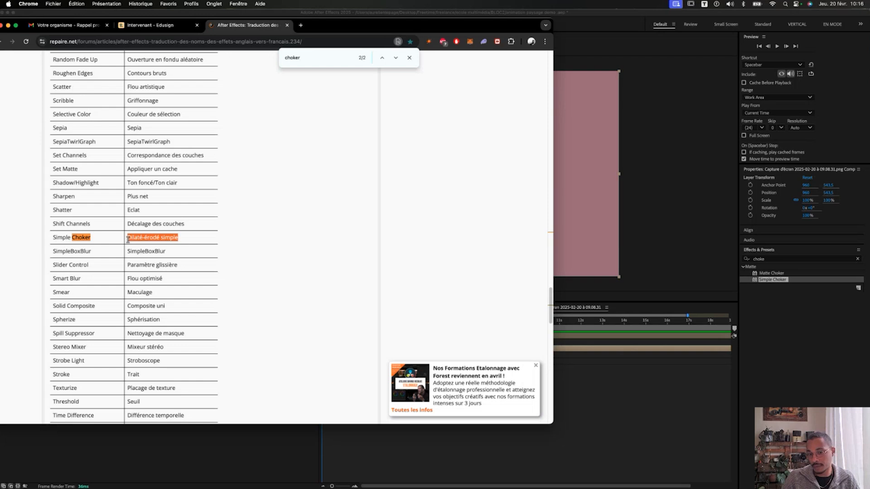
left_click_drag(53, 238, 202, 241)
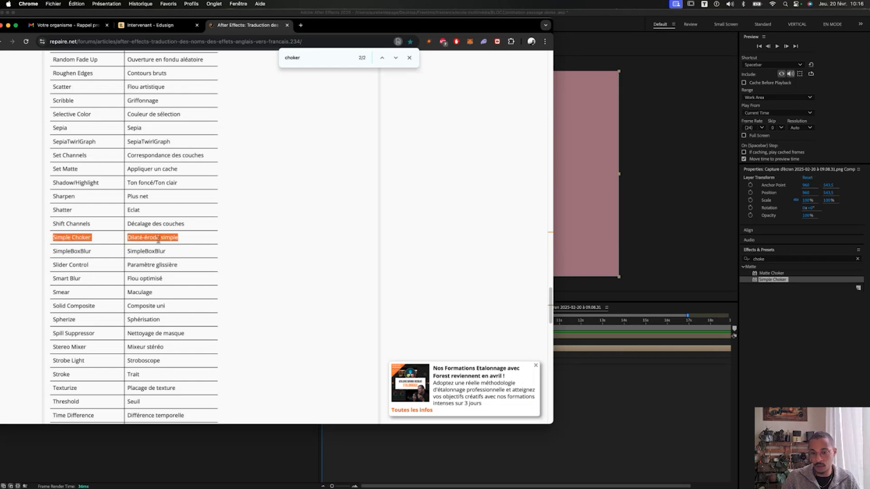
key("super+Tab")
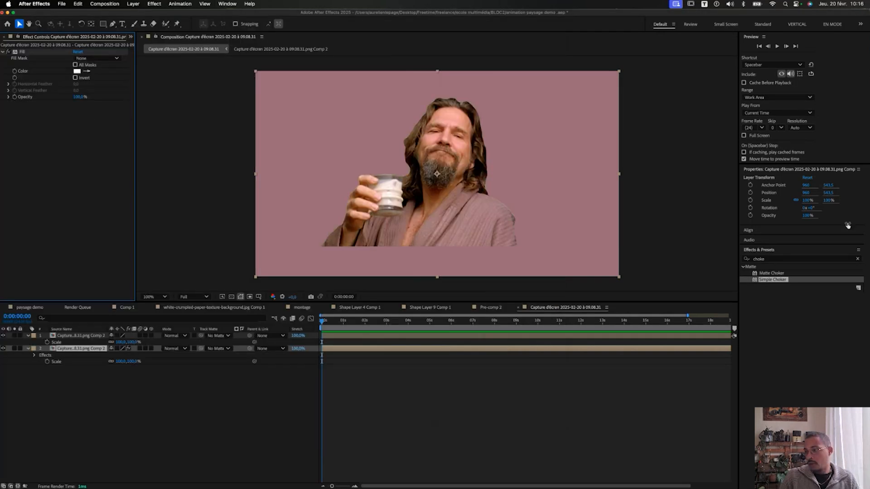
Set Simple Choker's Choke Matte to -100, test a duplicate choker, then delete Simple Choker 2.
double_click(780, 280)
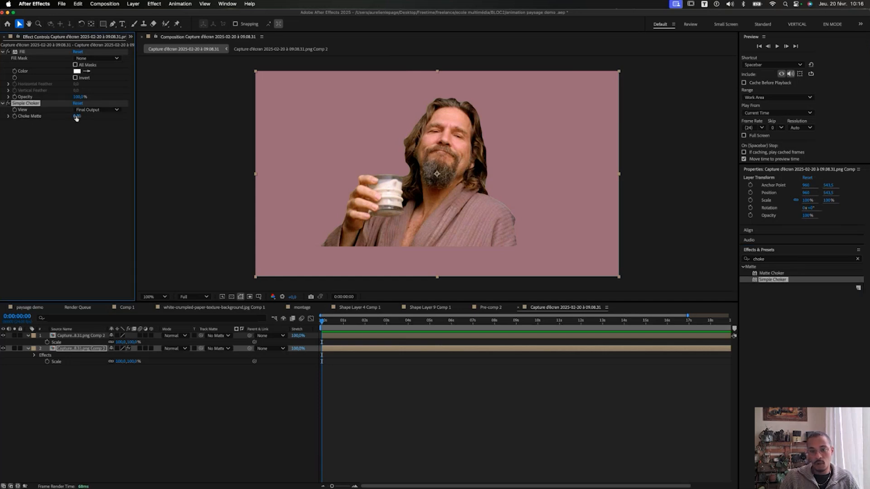
left_click_drag(76, 118, 1, 117)
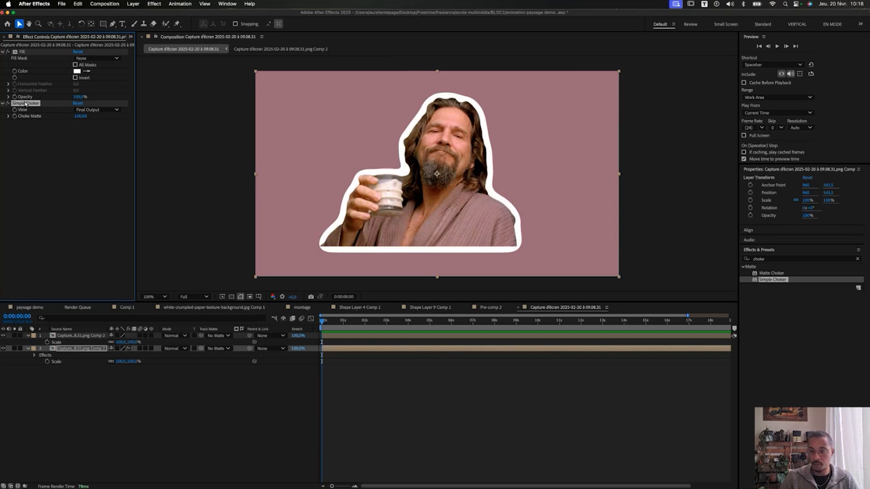
key("super+d")
left_click_drag(80, 136, 28, 141)
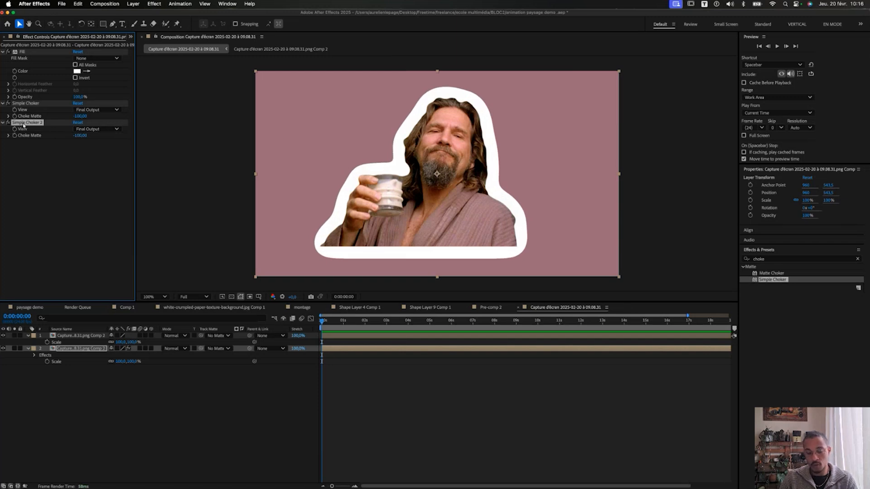
key("Delete")
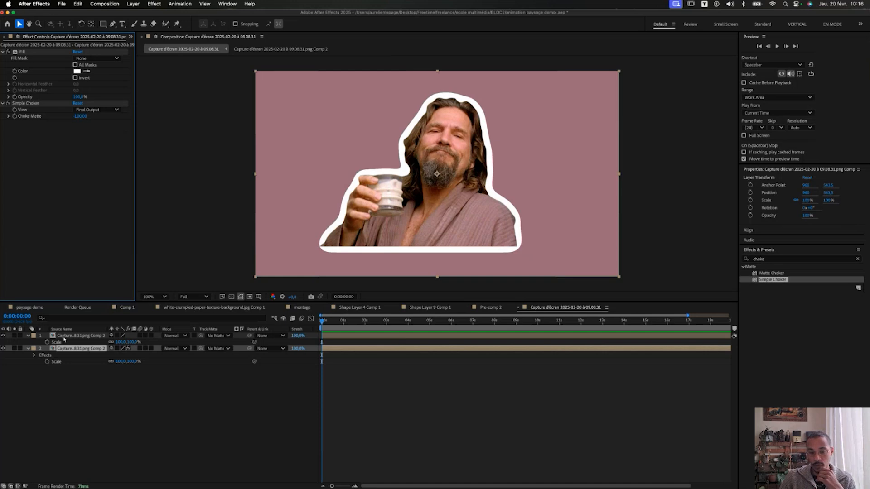
left_click(14, 338)
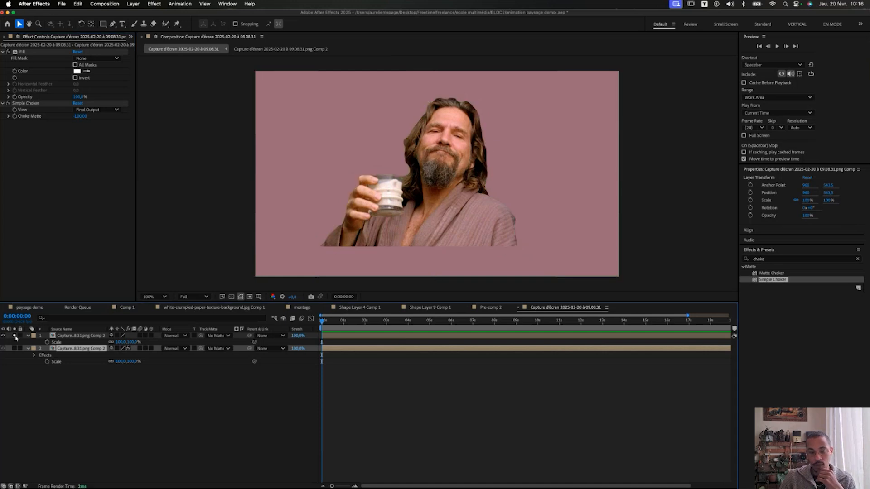
left_click(14, 336)
left_click(14, 349)
left_click(77, 336)
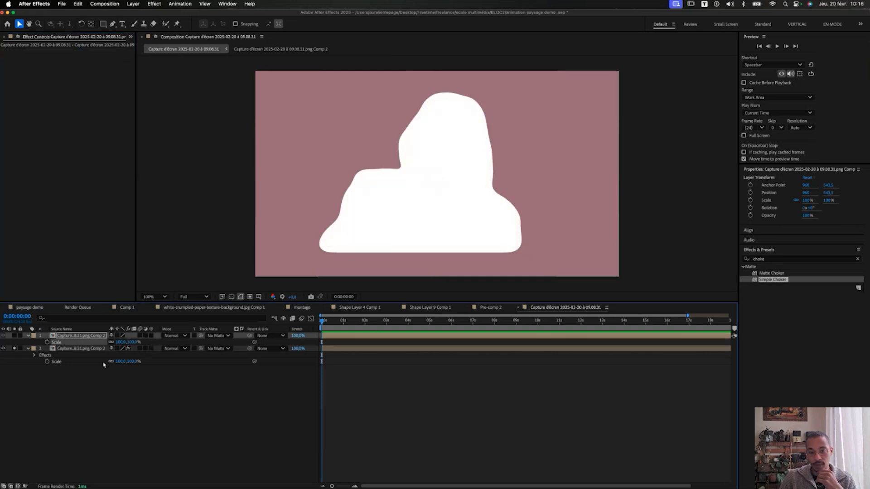
left_click(93, 350)
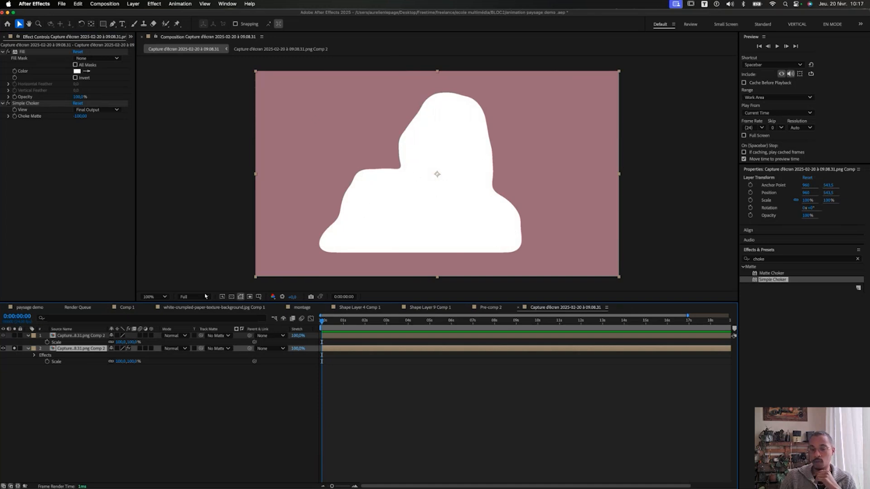
left_click(231, 296)
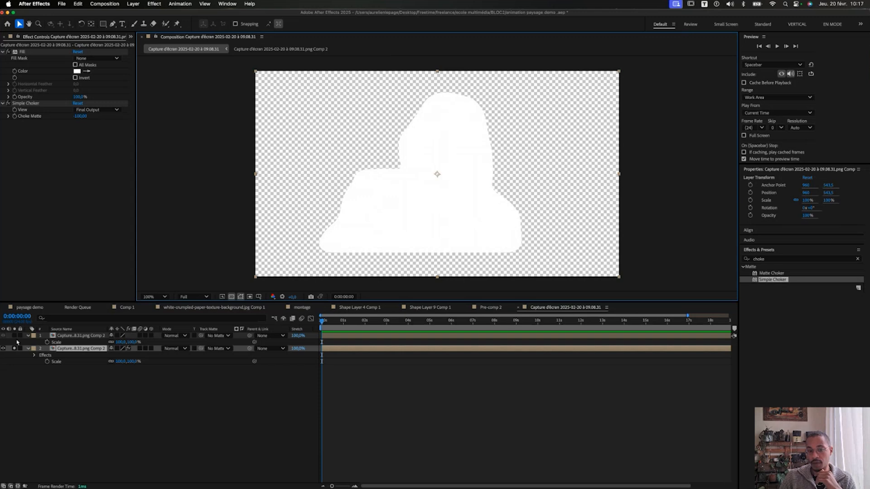
left_click(14, 336)
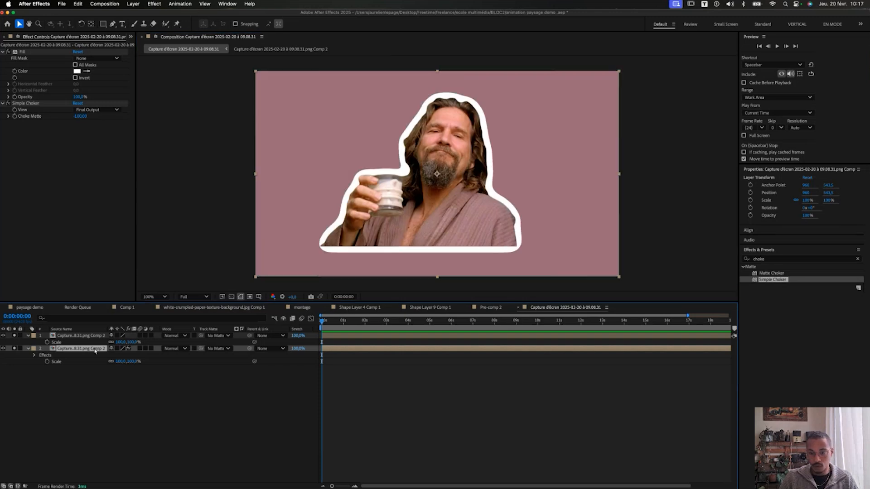
scroll(437, 176, "up", 5)
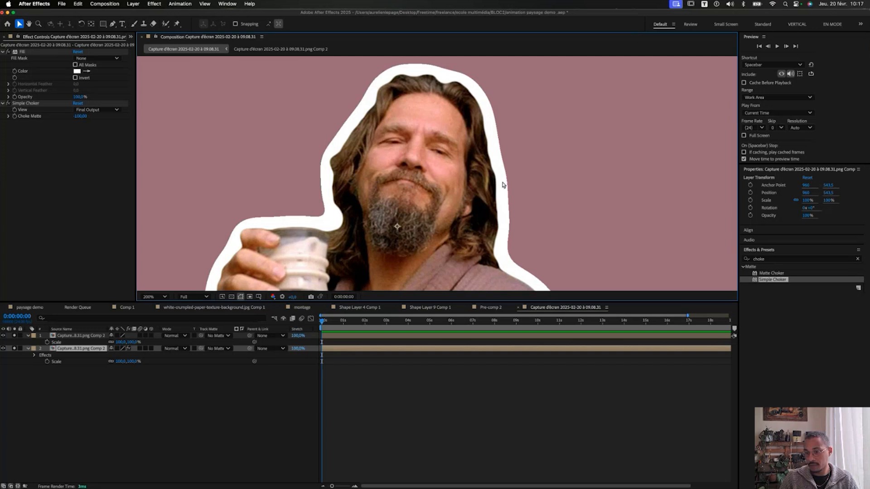
scroll(503, 185, "down", 2)
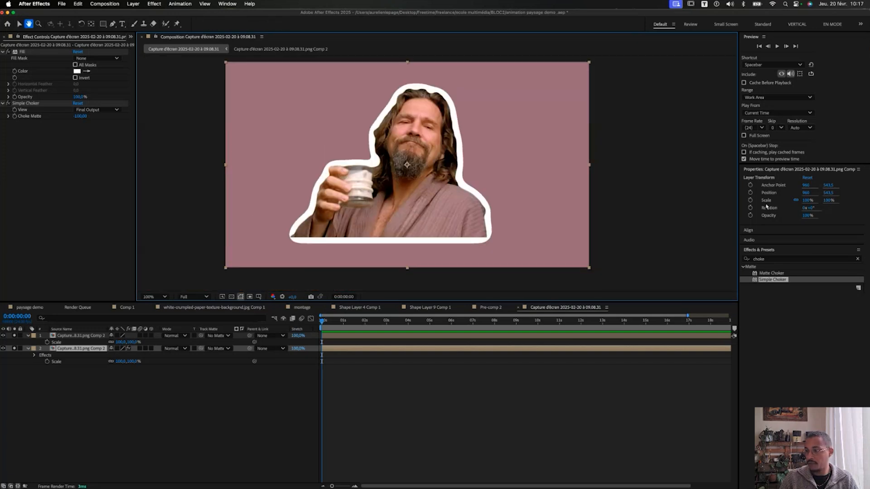
Apply Roughen Edges to the white outline, setting its Scale to 15 and then scrubbing it up to 59.
left_click(750, 251)
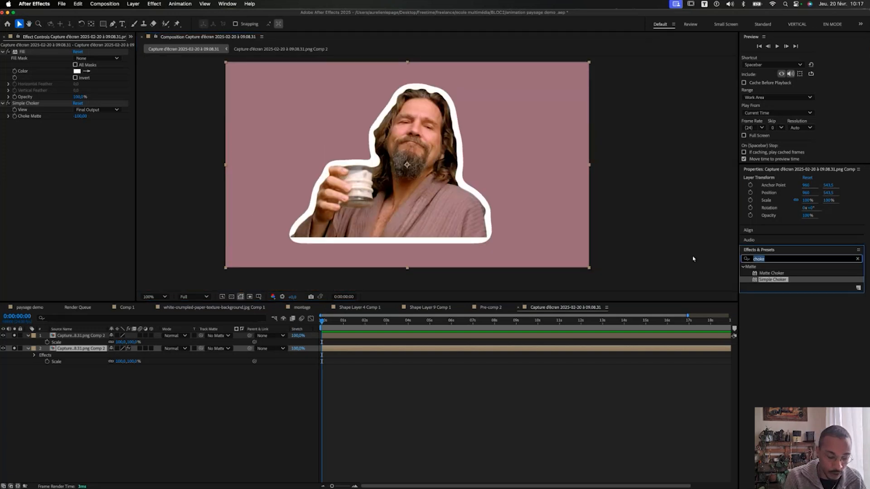
type("edg")
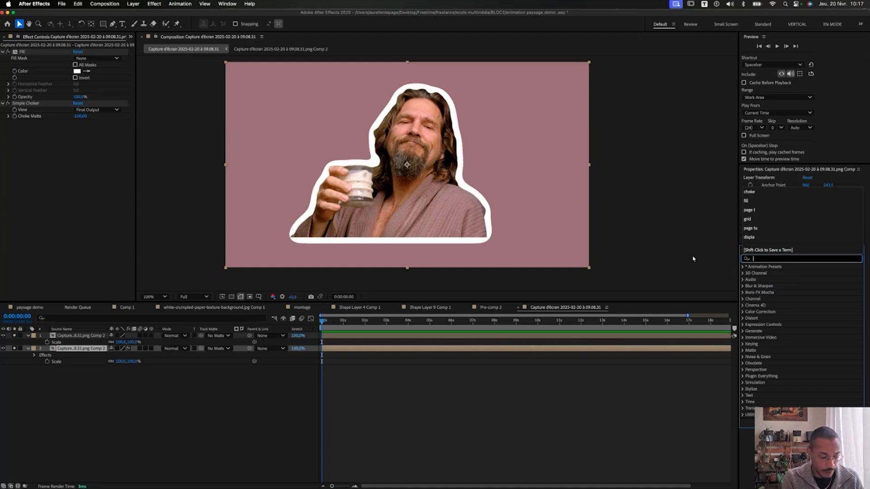
type("e")
double_click(780, 369)
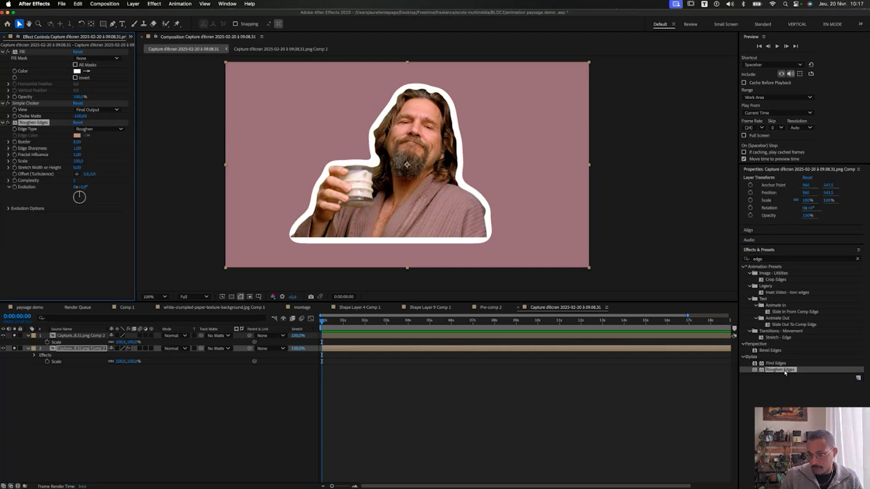
scroll(309, 121, "up", 5)
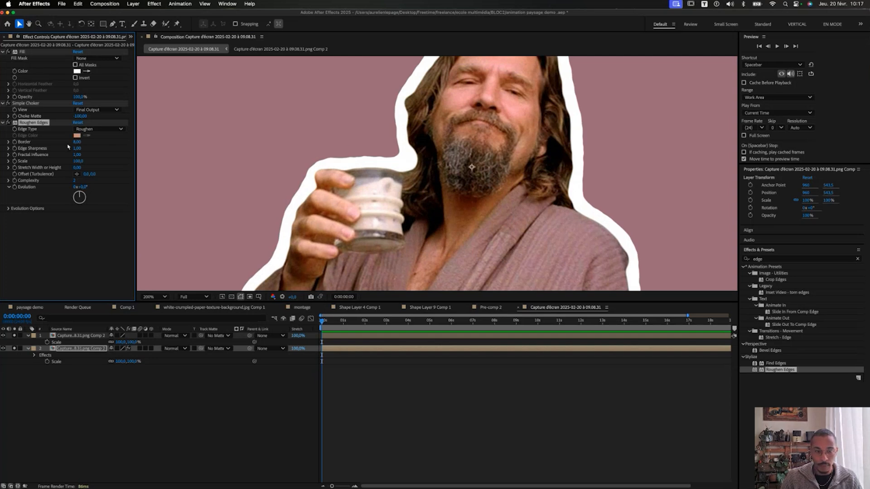
left_click(78, 160)
type("15")
key("Return")
left_click_drag(10, 161, 44, 162)
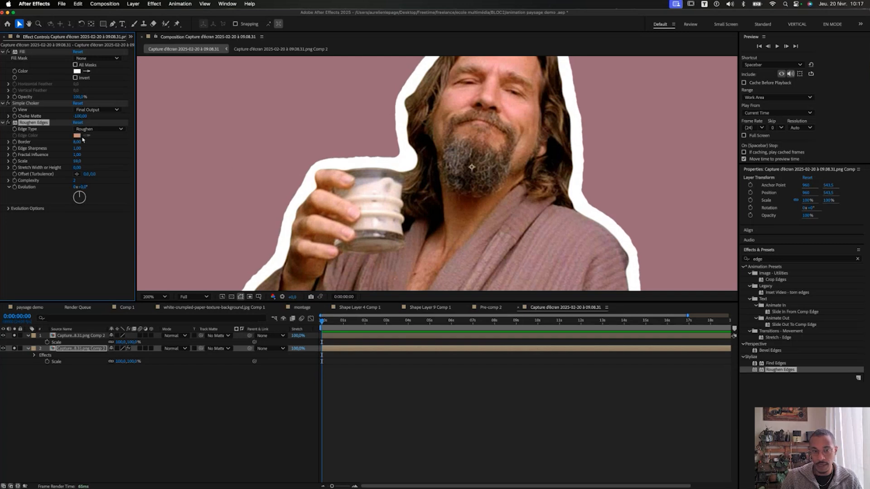
Set the Roughen Edges Edge Type to Rusty after briefly trying Rusty Color.
left_click(98, 129)
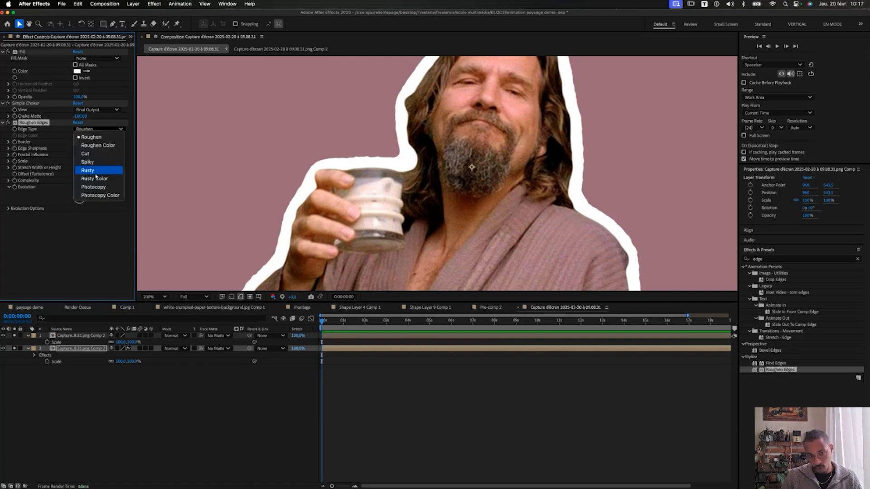
left_click(95, 179)
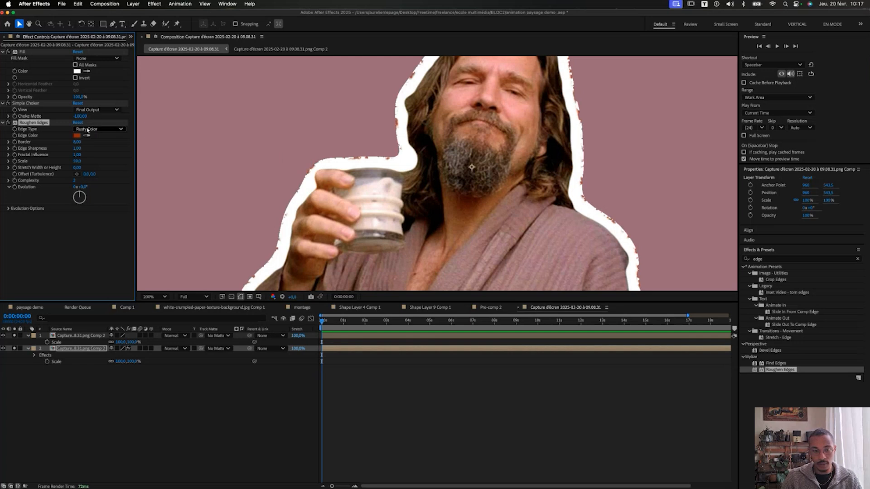
left_click(89, 130)
left_click(91, 171)
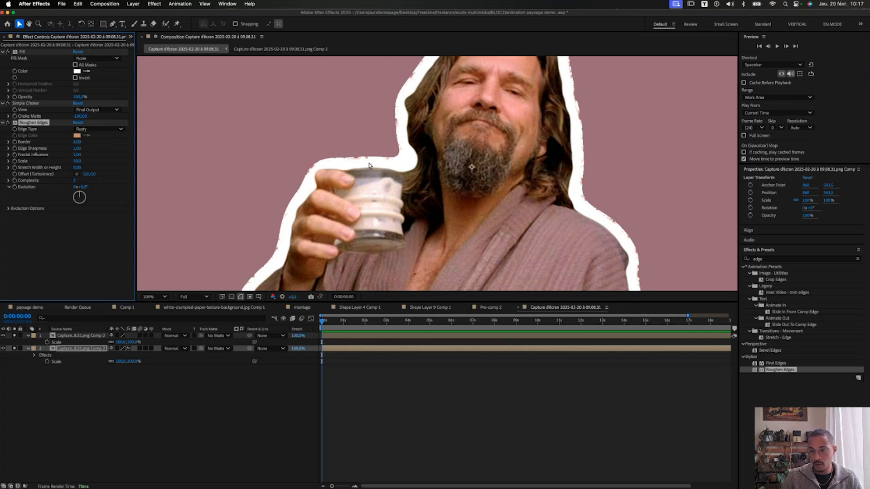
Scrub Roughen Edges Scale to 243,0 and Border to 21,50, then adjust the Evolution angle.
left_click_drag(76, 162, 140, 171)
left_click_drag(77, 143, 122, 150)
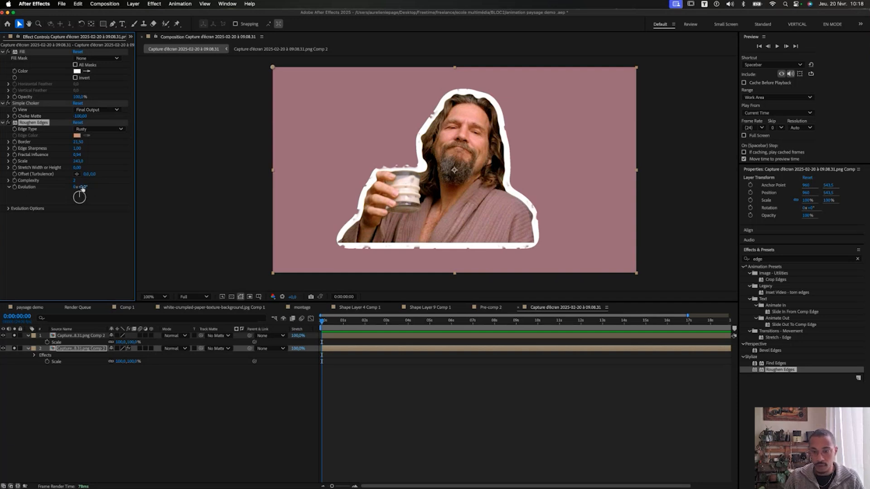
left_click_drag(82, 189, 151, 228)
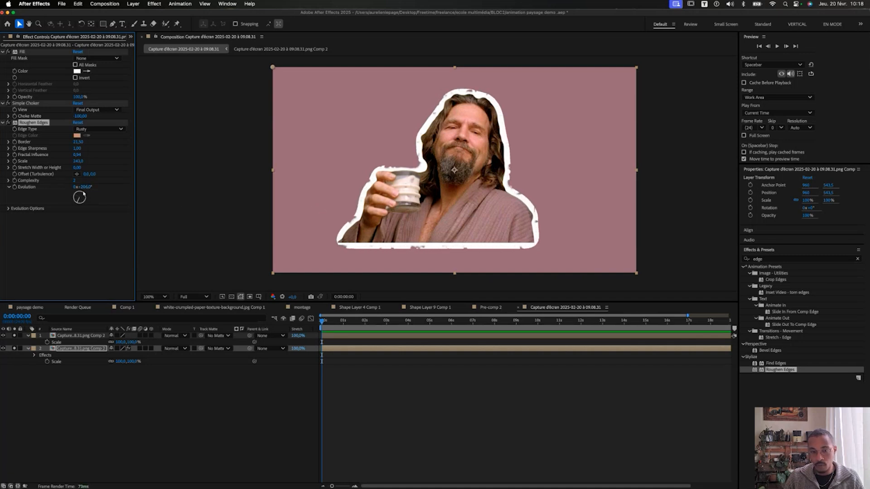
left_click_drag(84, 190, 19, 189)
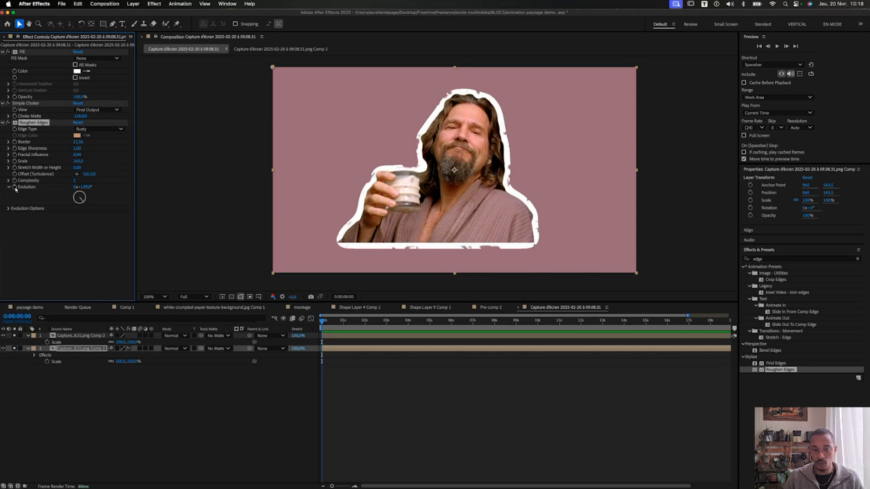
Drive the Roughen Edges Evolution with a time*100 expression and preview the animated outline.
left_click(14, 187, "alt")
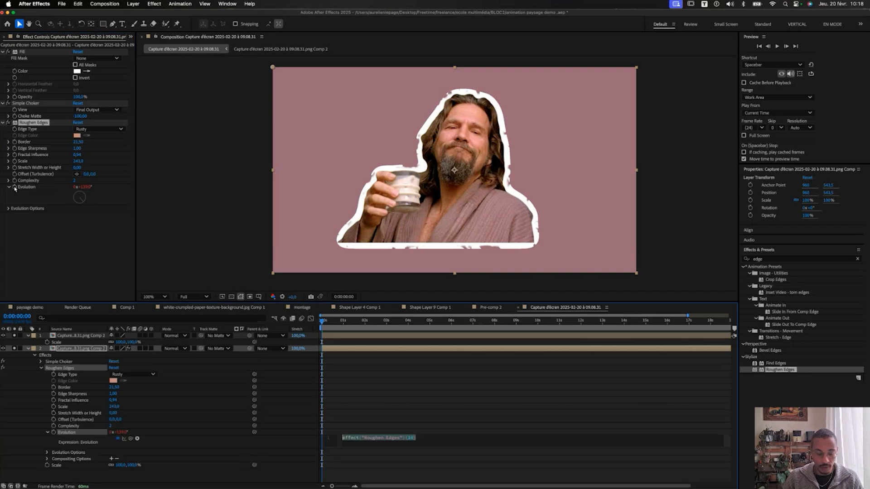
type("time*100")
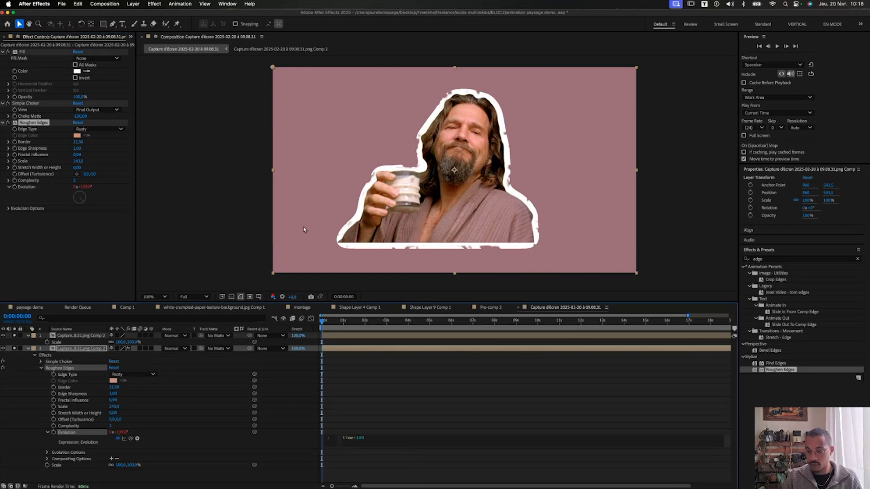
left_click(407, 385)
key("space")
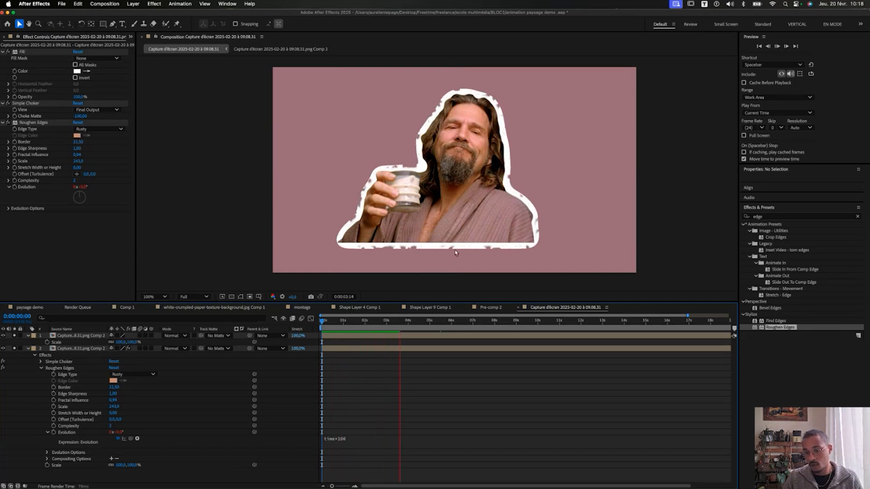
key("space")
key("Home")
key("space")
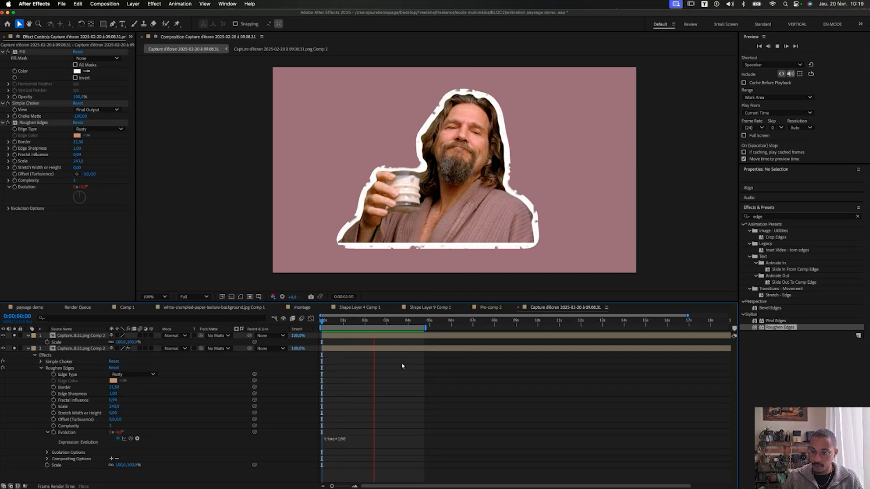
key("space")
Change the Evolution expression to time*300 and preview the faster-changing outline.
left_click(367, 440)
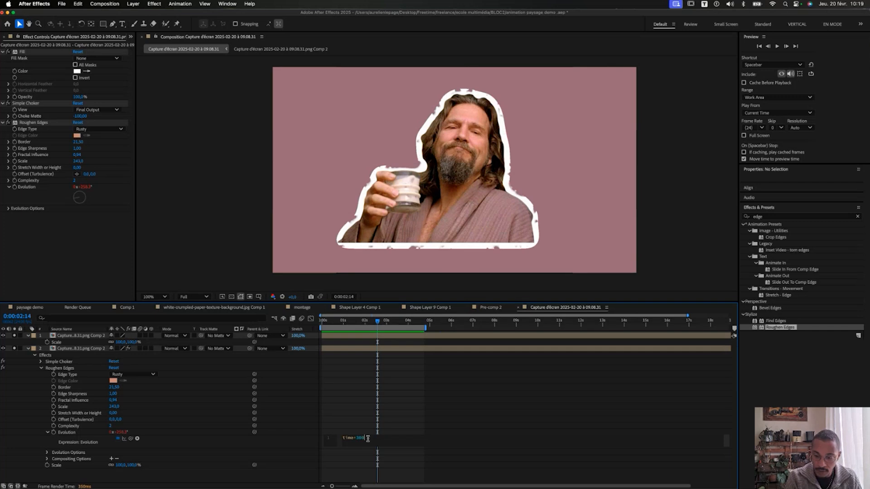
left_click(380, 388)
key("space")
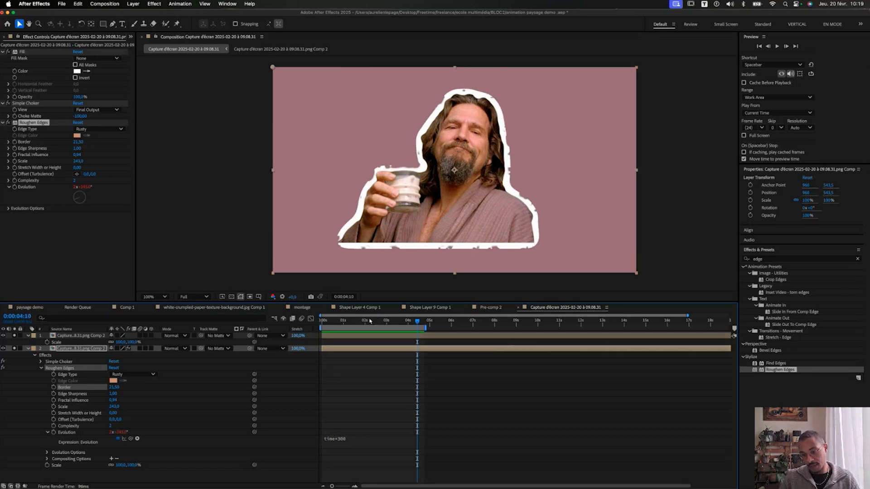
key("space")
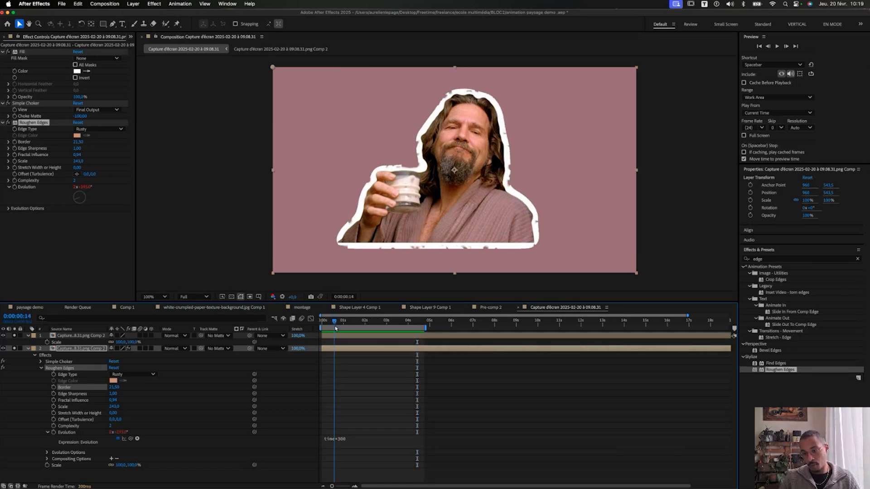
Find Posterize Time on the Chrome translation page and select its French name.
key("ctrl+Up")
left_click(153, 209)
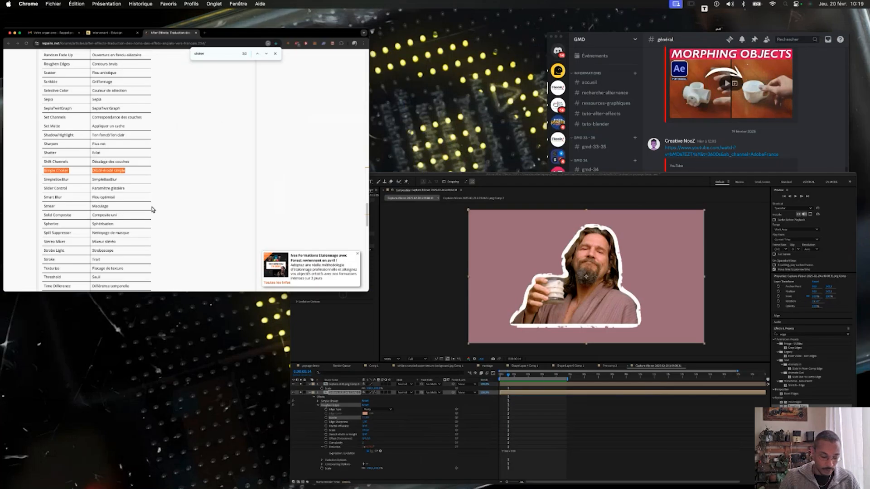
key("super+f")
type("time")
key("Return")
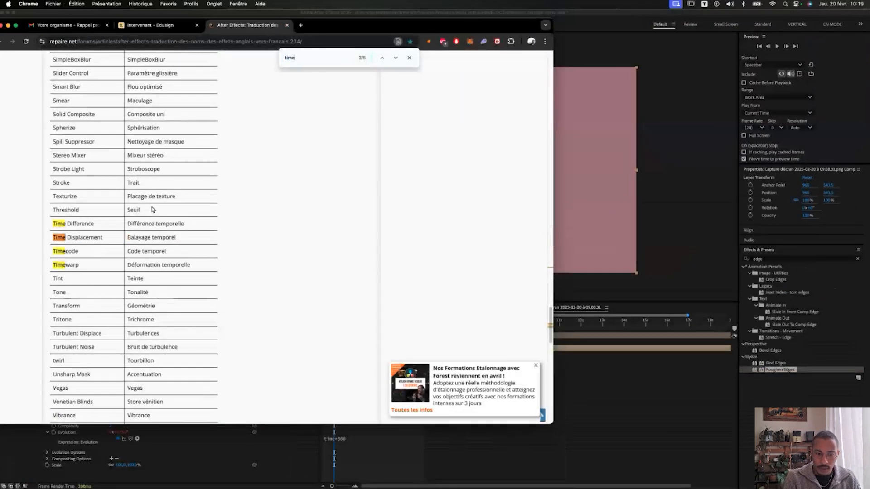
key("Return")
key("Return")
key("Return")
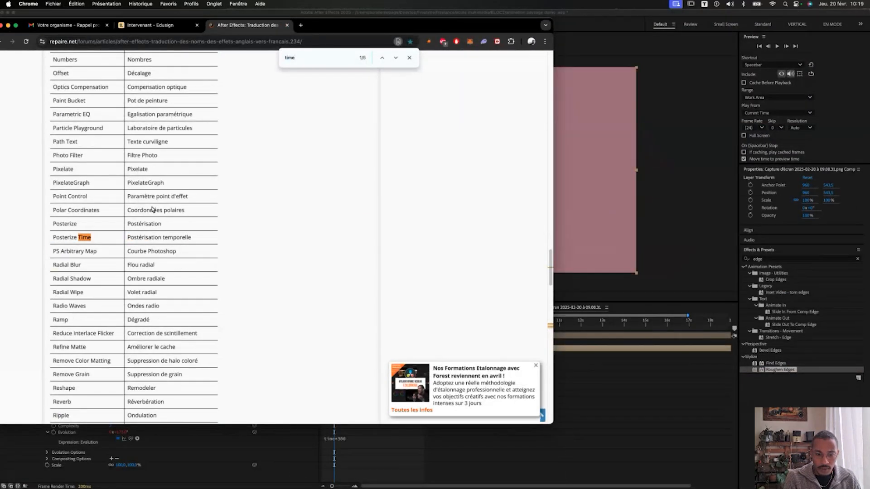
left_click_drag(133, 236, 200, 243)
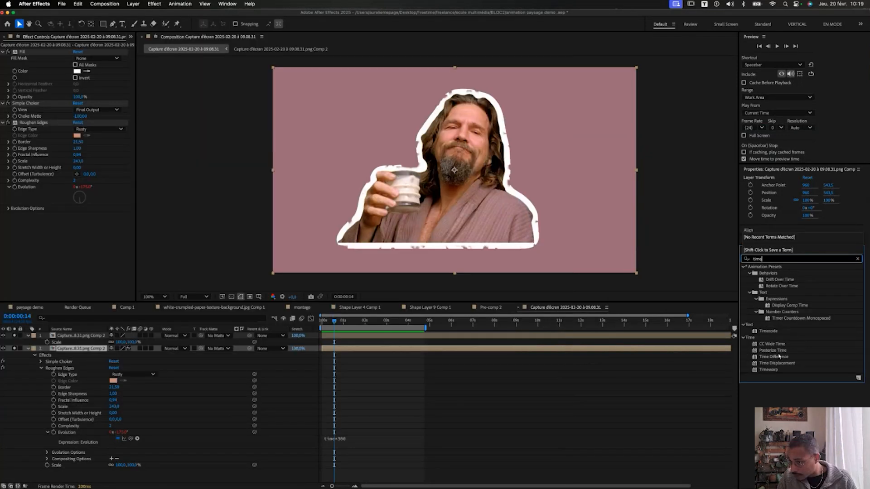
Apply Posterize Time to the sticker layer and confirm the composition runs at 24 fps.
left_click(779, 352)
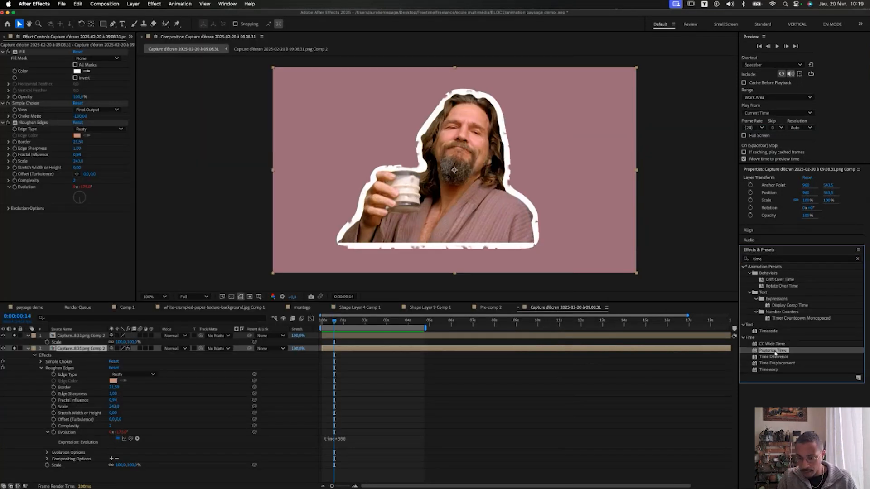
left_click_drag(774, 353, 462, 270)
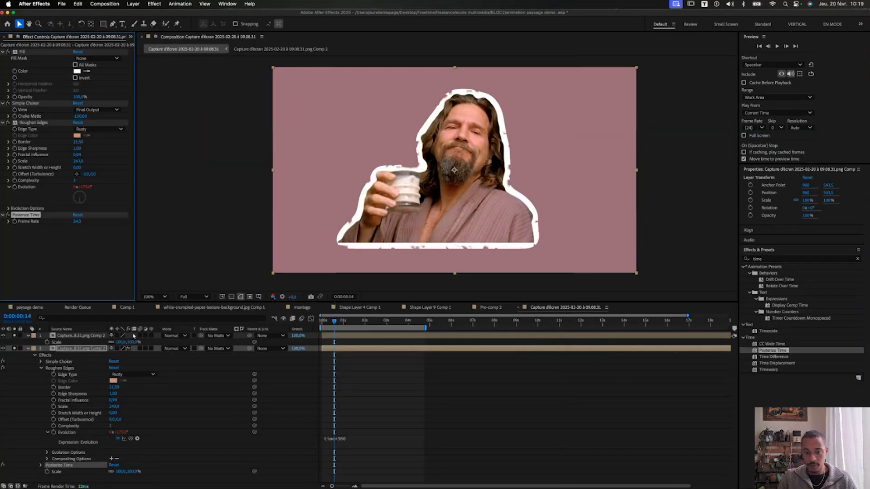
key("super+k")
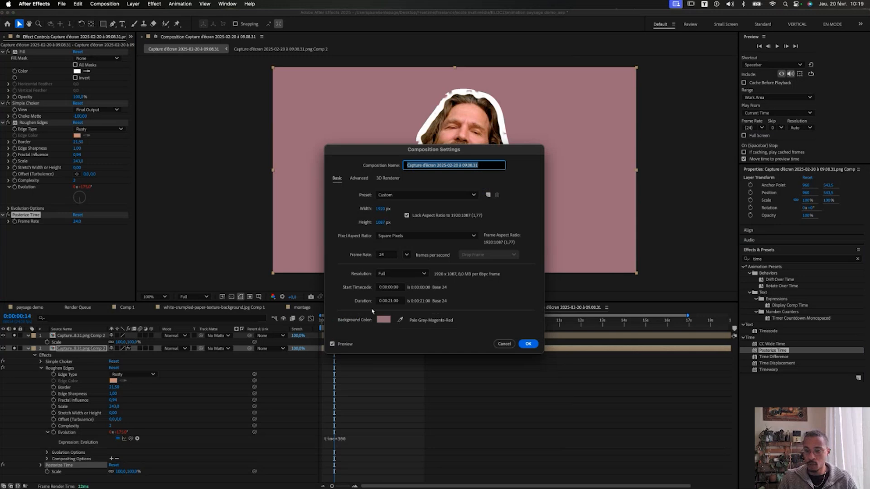
left_click(386, 256)
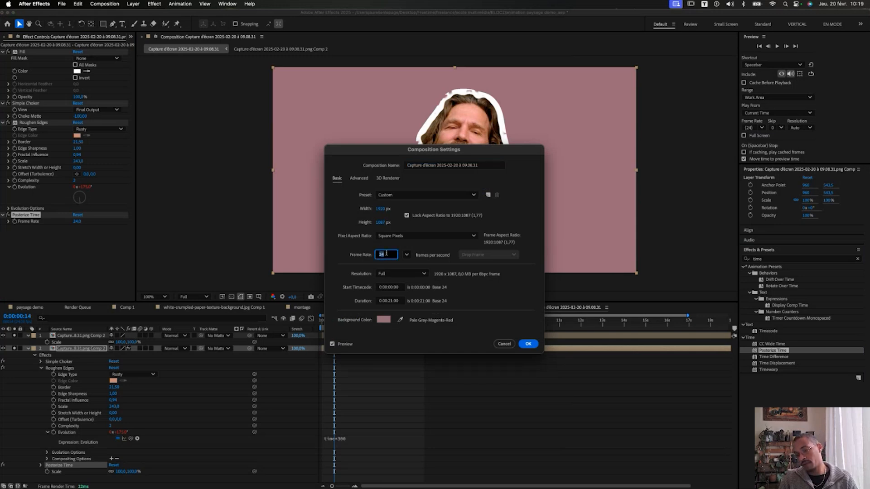
key("Return")
Preview the result and draw a test rectangle at the frame's upper left.
key("space")
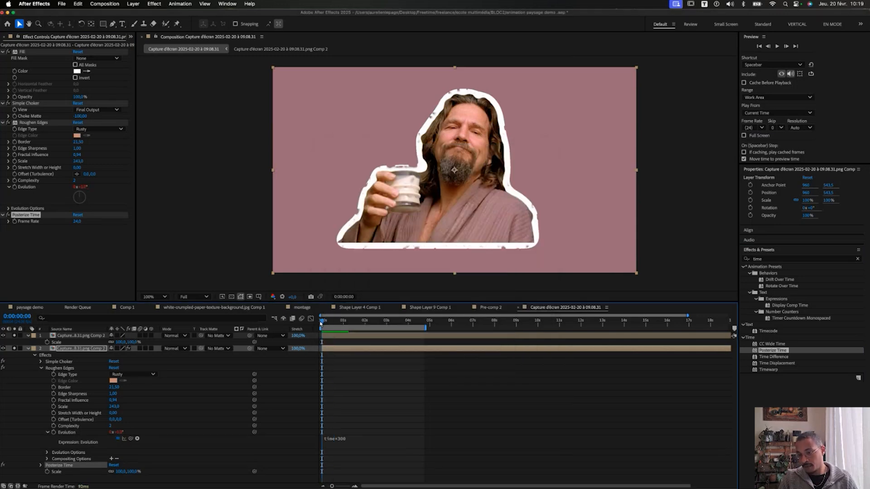
left_click(104, 24)
mouse_move(297, 106)
left_mouse_down()
mouse_move(345, 161)
mouse_move(341, 150)
left_mouse_up()
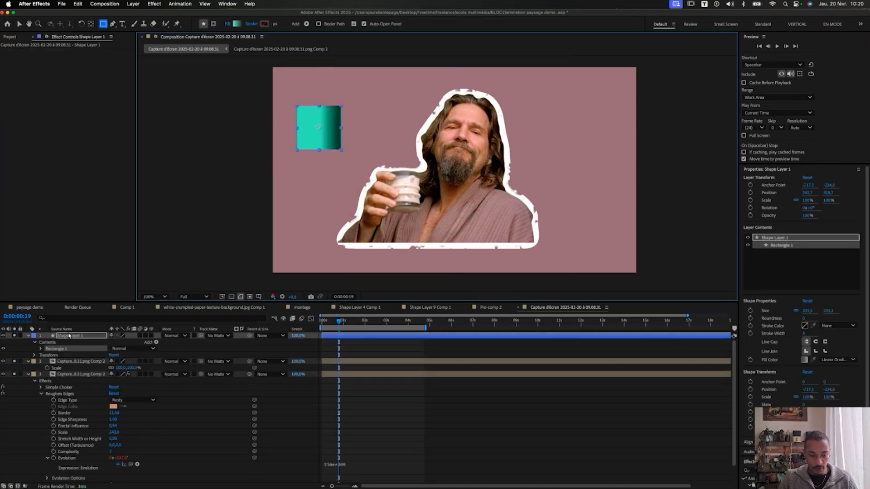
Keyframe the rectangle's Position so it slides right, then preview the motion.
key("v")
key("alt+shift+p")
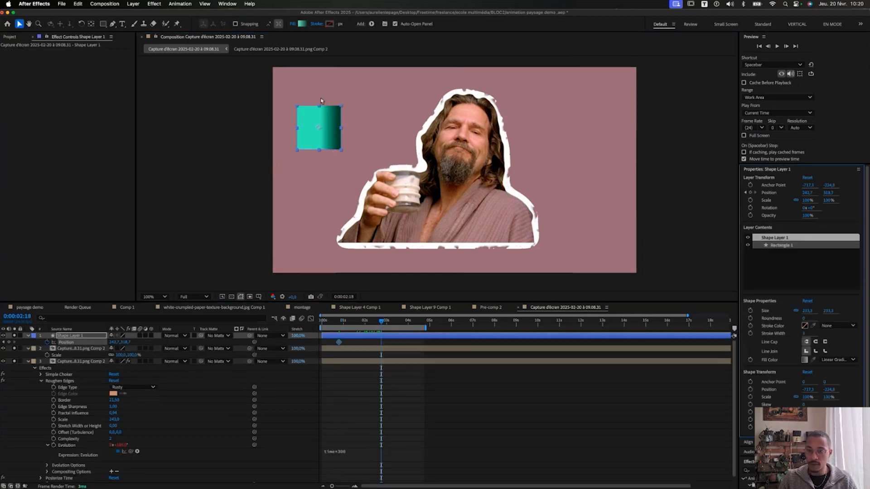
left_click_drag(322, 113, 497, 113)
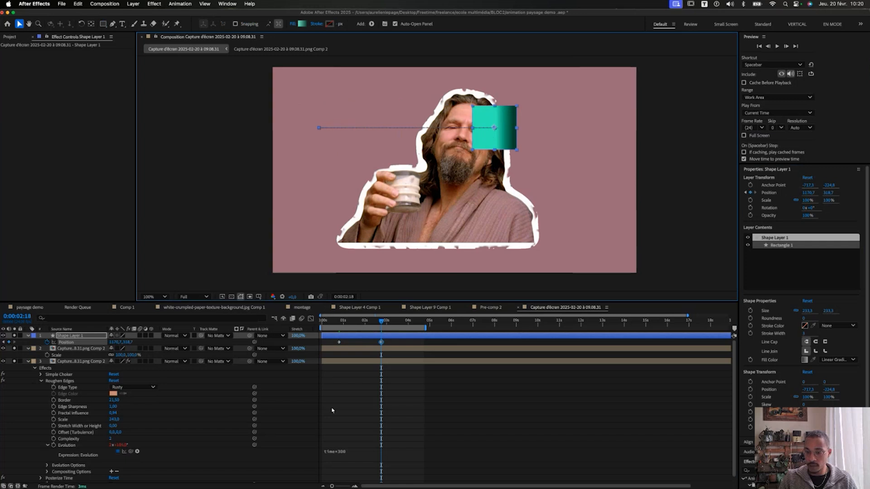
key("Home")
key("space")
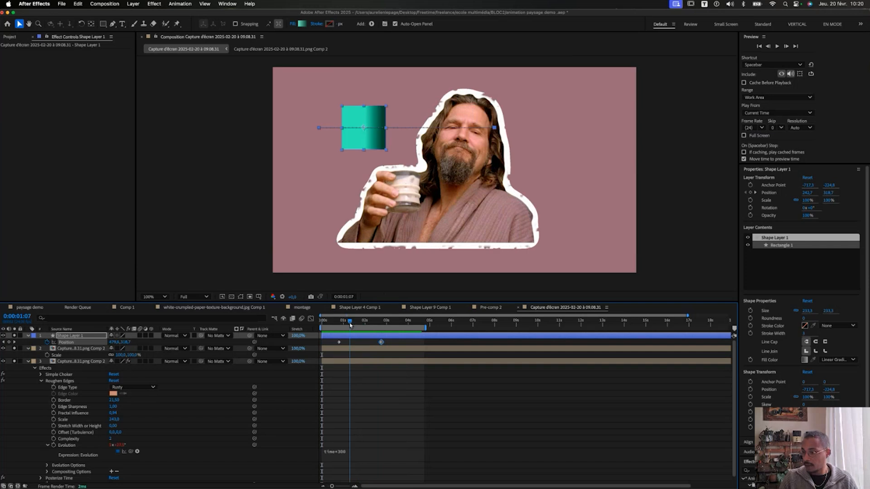
key("space")
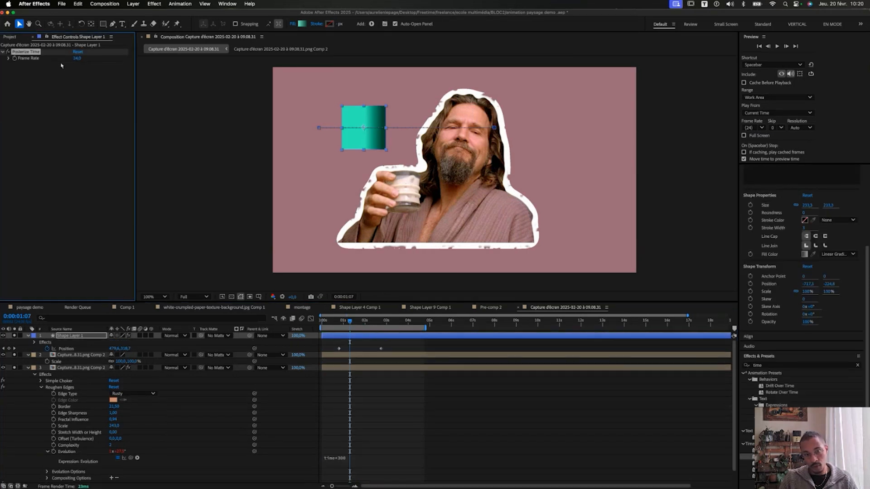
Set the rectangle's Posterize Time frame rate to 10, then 5 fps, previewing the stepped motion.
left_click(78, 59)
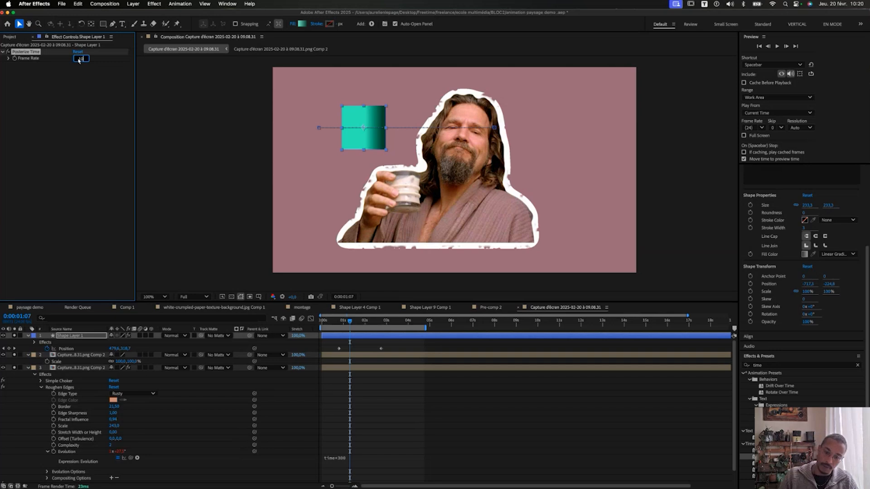
type("10")
left_click(382, 370)
key("space")
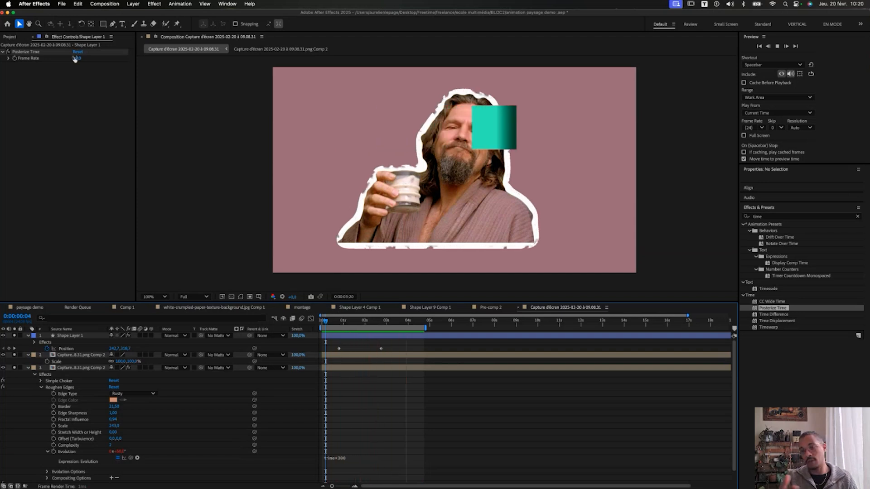
type("5")
left_click(82, 133)
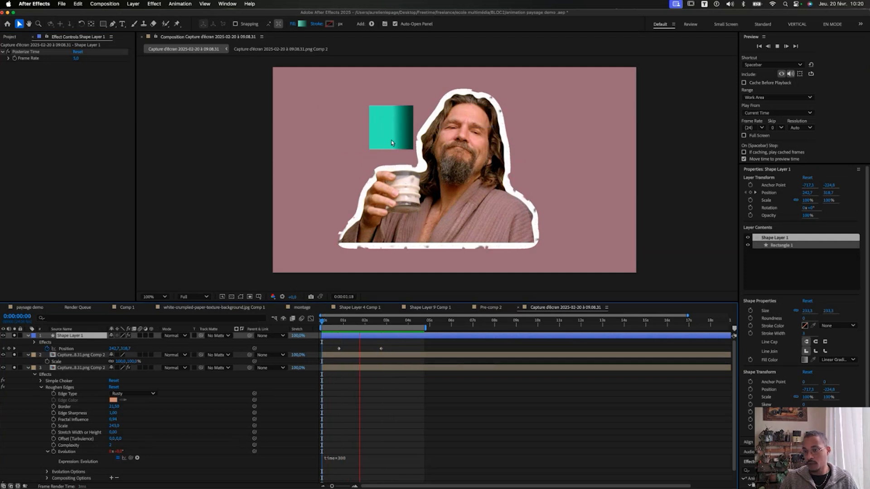
left_click(27, 52)
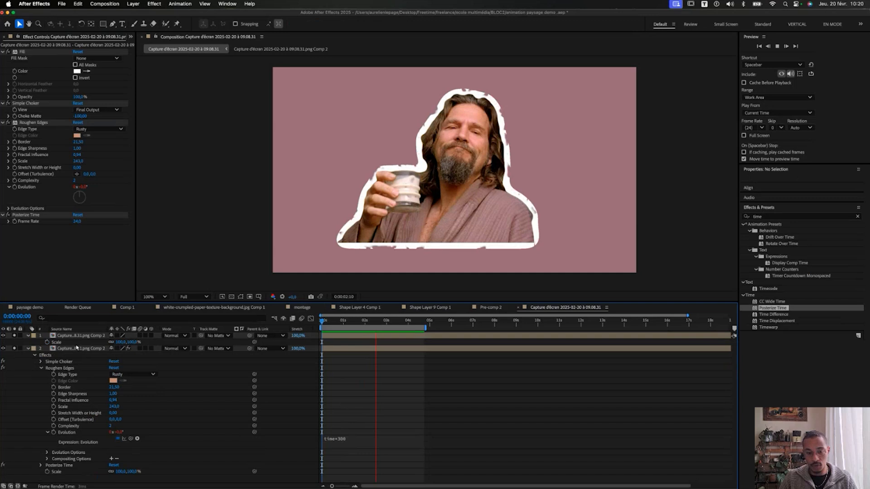
Set the sticker layer's Posterize Time frame rate to 5, then 2 fps.
left_click(76, 348)
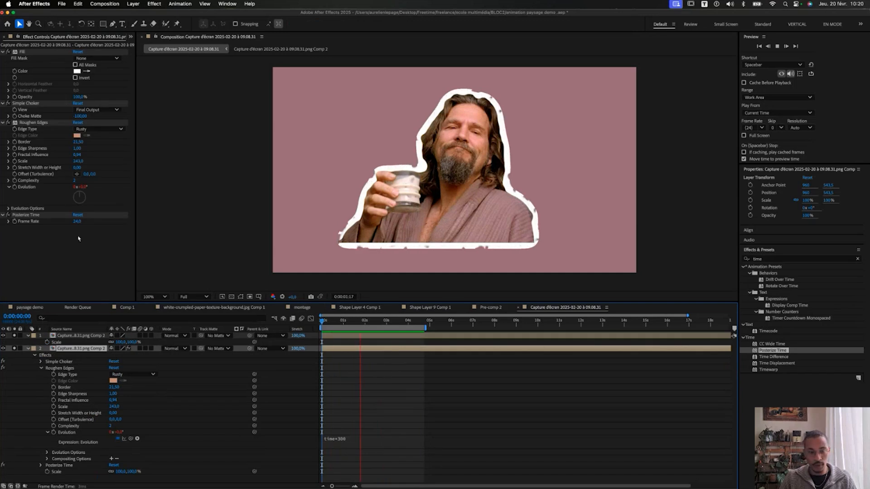
left_click(78, 222)
key("Return")
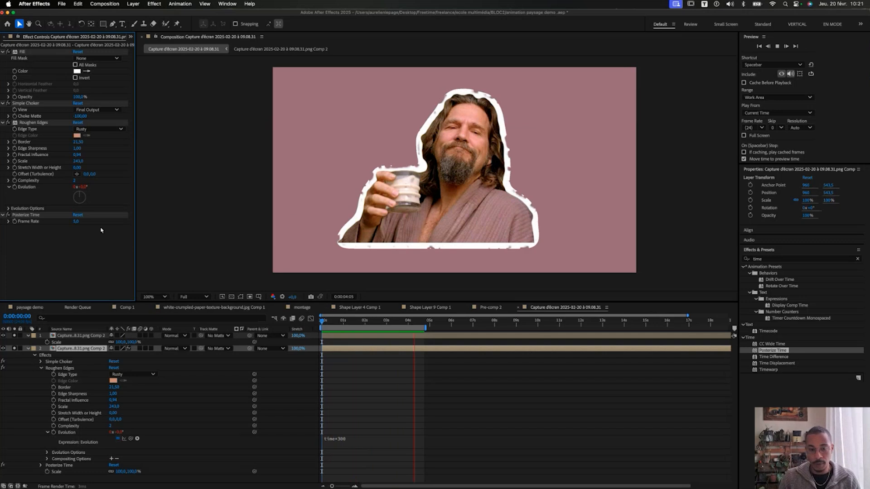
left_click(75, 222)
type("2")
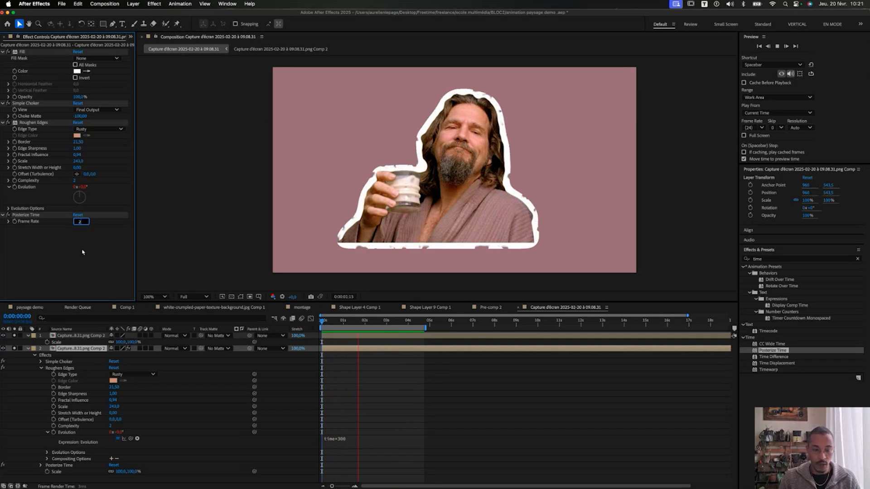
key("Return")
left_click(28, 348)
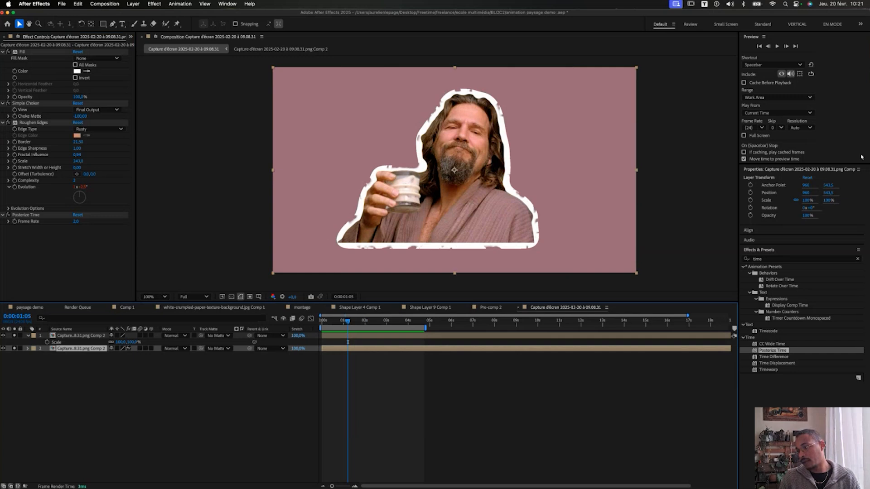
Apply a Drop Shadow effect to the sticker layer.
left_click(786, 259)
type("drop")
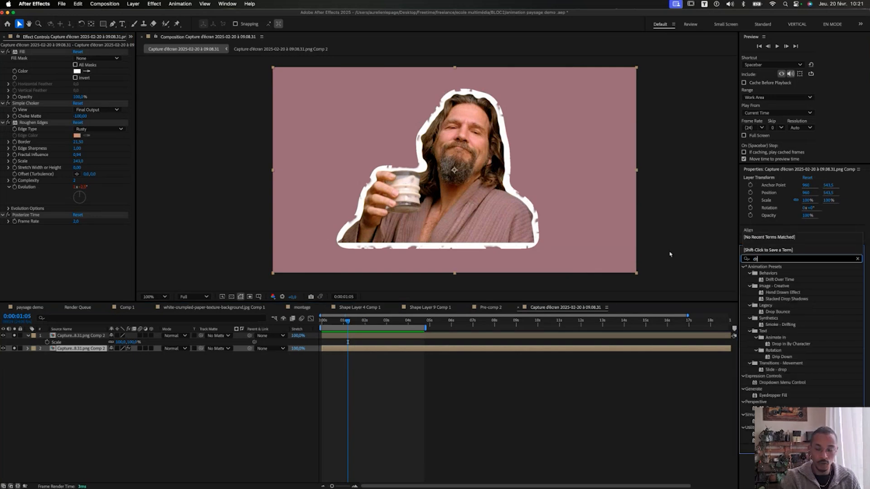
double_click(778, 325)
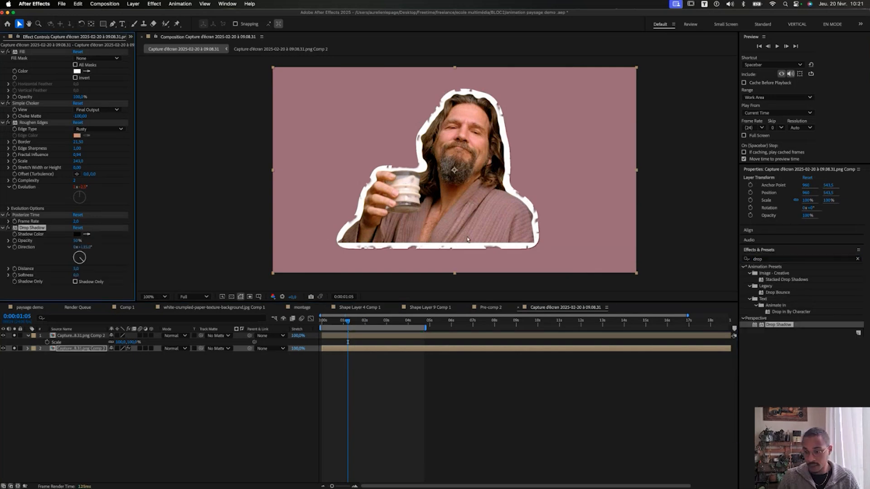
scroll(482, 238, "up", 1)
left_click_drag(514, 152, 400, 51)
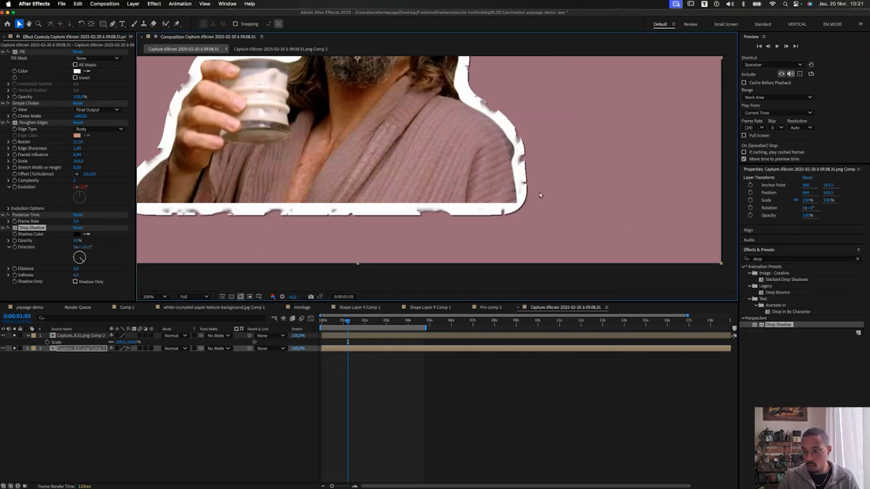
left_click_drag(226, 176, 316, 184)
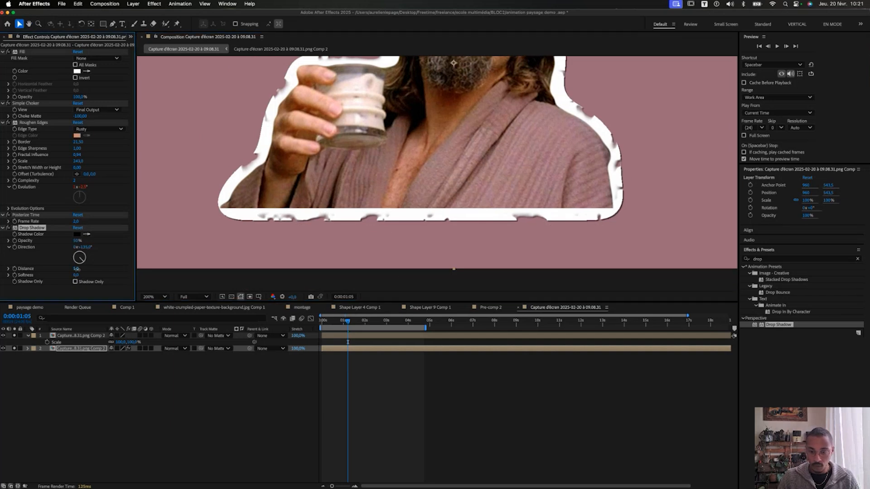
Increase the shadow's distance and soften its edge slightly, then preview the sticker.
mouse_move(76, 269)
left_mouse_down()
mouse_move(84, 270)
mouse_move(78, 275)
left_mouse_up()
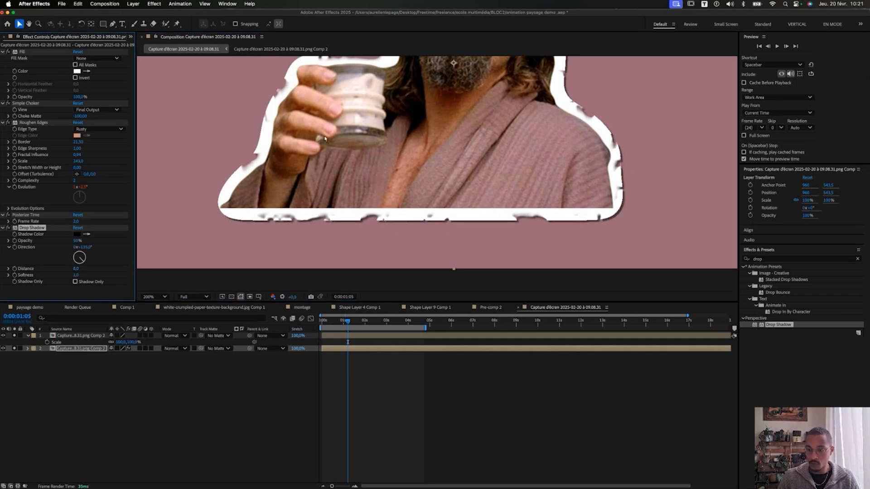
scroll(325, 140, "down", 1)
left_click_drag(325, 140, 263, 215)
key("space")
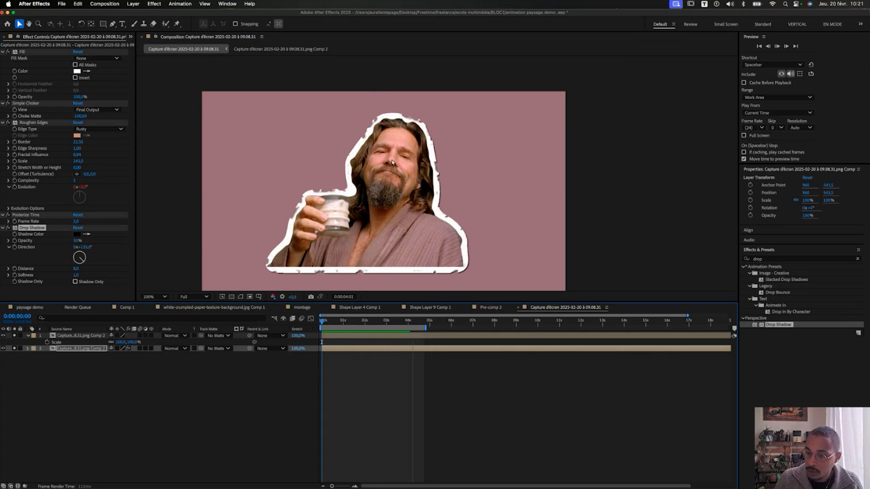
key("super+v")
Scale the paper texture layer down to 40% and preview the composition.
left_click_drag(135, 343, 107, 343)
left_click_drag(339, 322, 338, 331)
key("space")
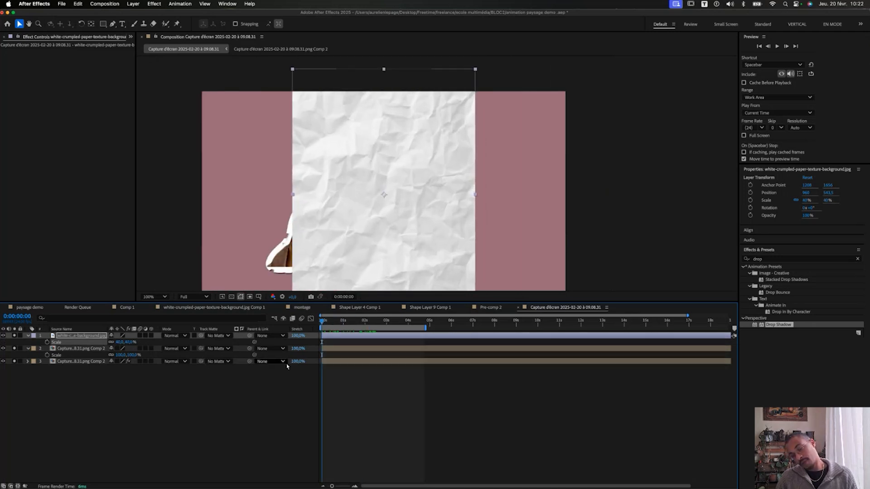
key("space")
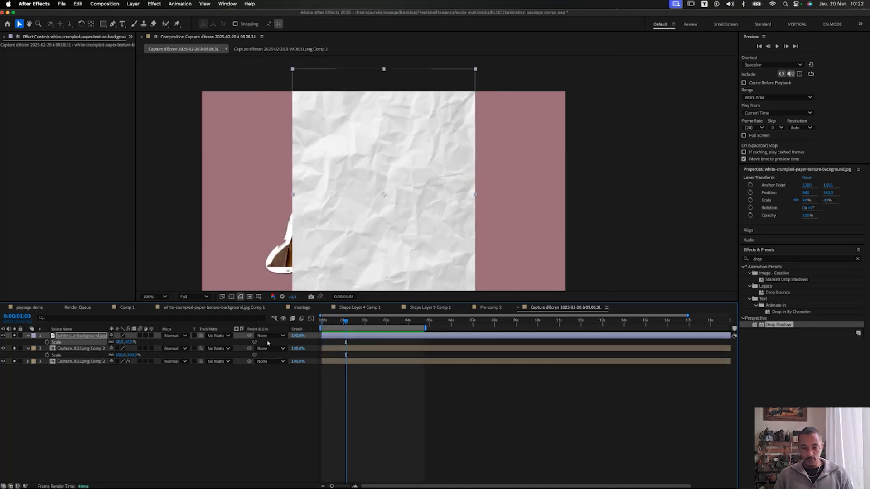
Pre-compose the paper layer, moving all attributes into the new composition.
right_click(71, 337)
left_click(92, 437)
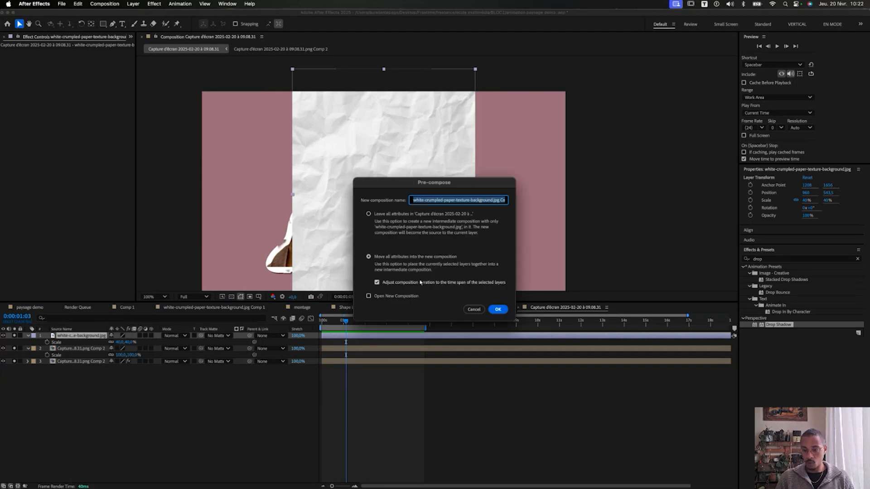
left_click(402, 214)
left_click(498, 309)
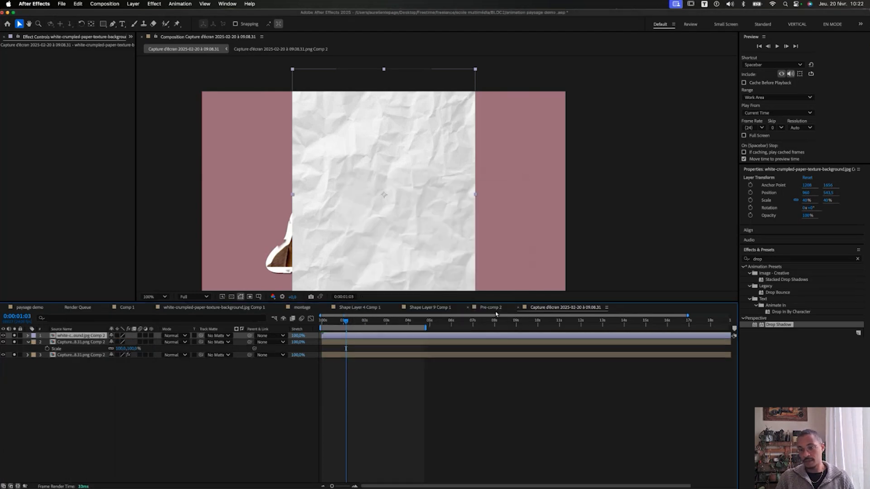
Preview from 1 second 20 frames and open the paper texture's pre-composition.
left_click(362, 320)
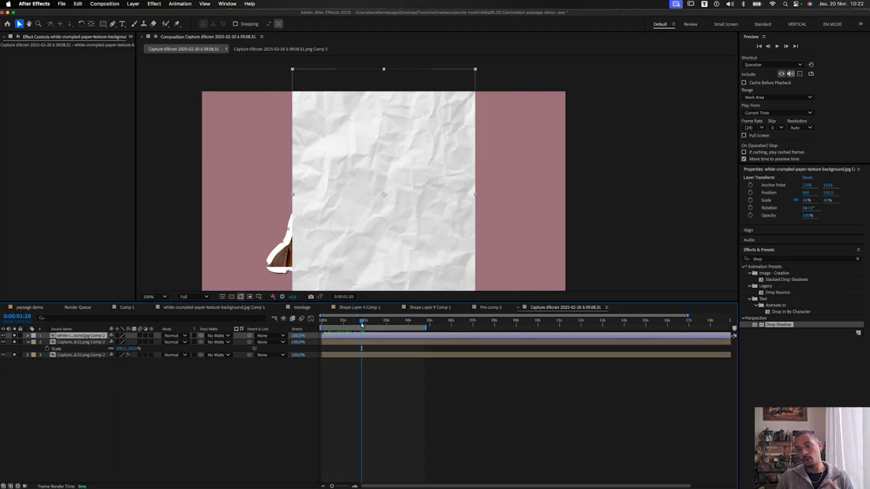
key("space")
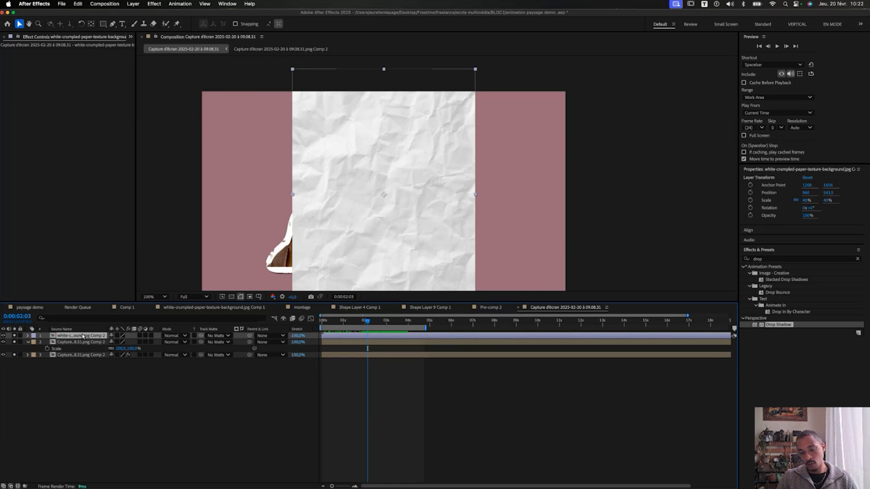
double_click(81, 336)
Split the paper layer at 15 frames, try rotating the copy -43.6° at 141.4% scale, then delete it.
scroll(476, 186, "down", 3)
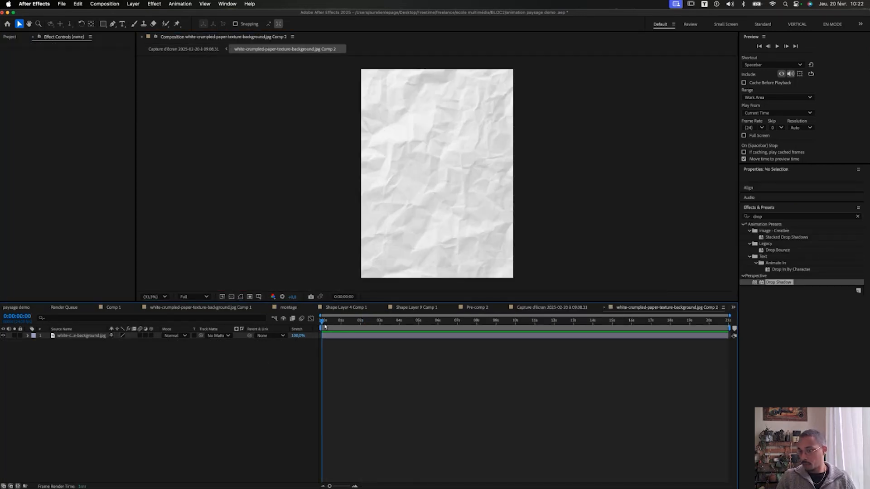
left_click(256, 245)
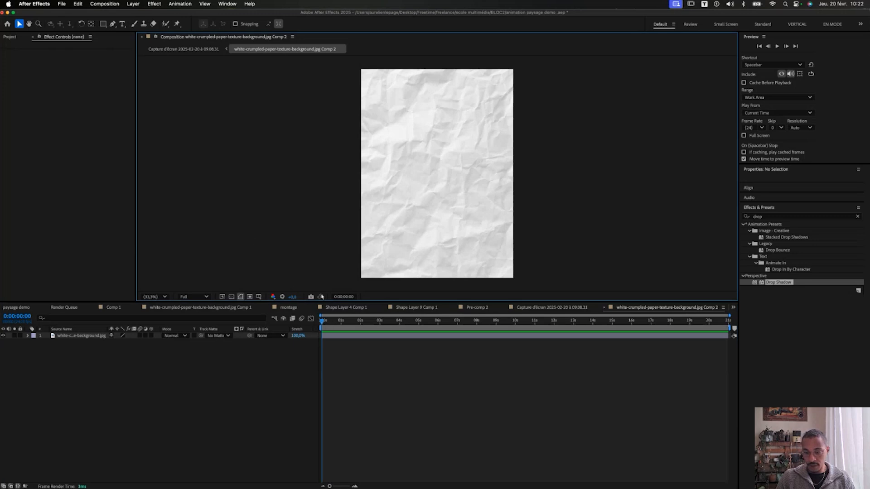
left_click_drag(330, 325, 334, 327)
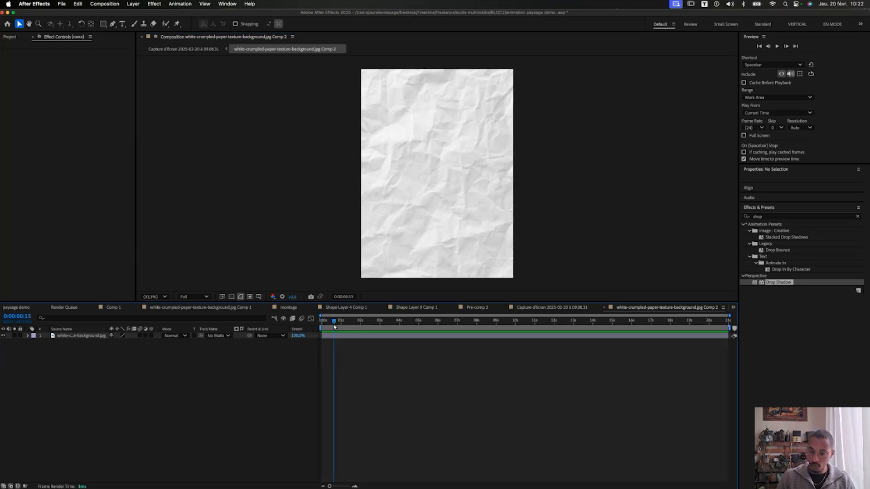
key("super+shift+d")
key("w")
left_click_drag(448, 255, 511, 241)
key("v")
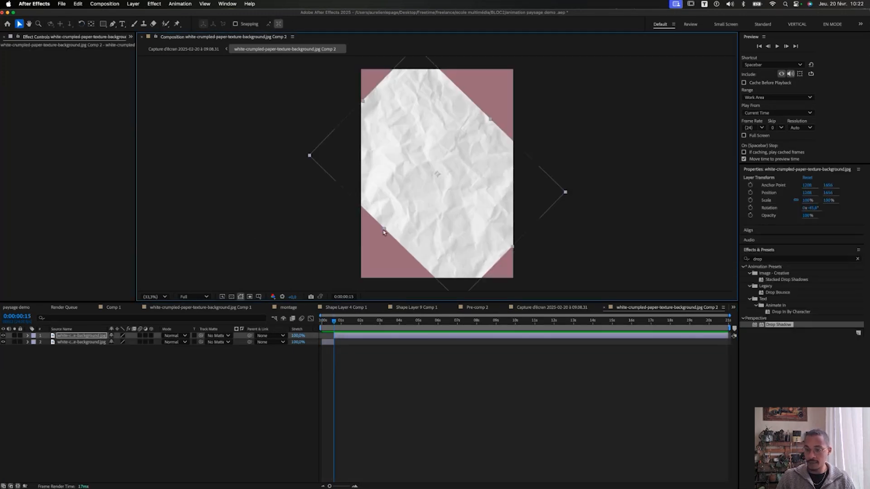
left_click_drag(385, 231, 363, 253)
left_click_drag(334, 323, 299, 327)
key("Delete")
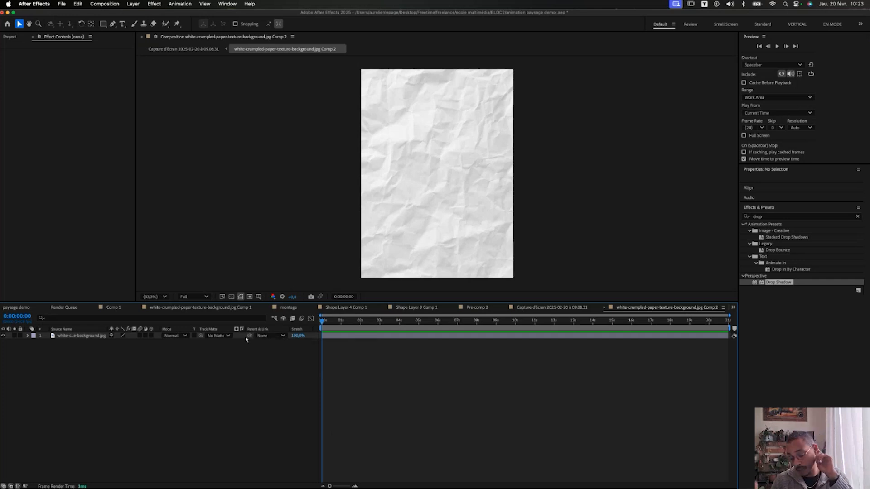
Scale the paper layer to 75% and reveal its Position property.
left_click(96, 337)
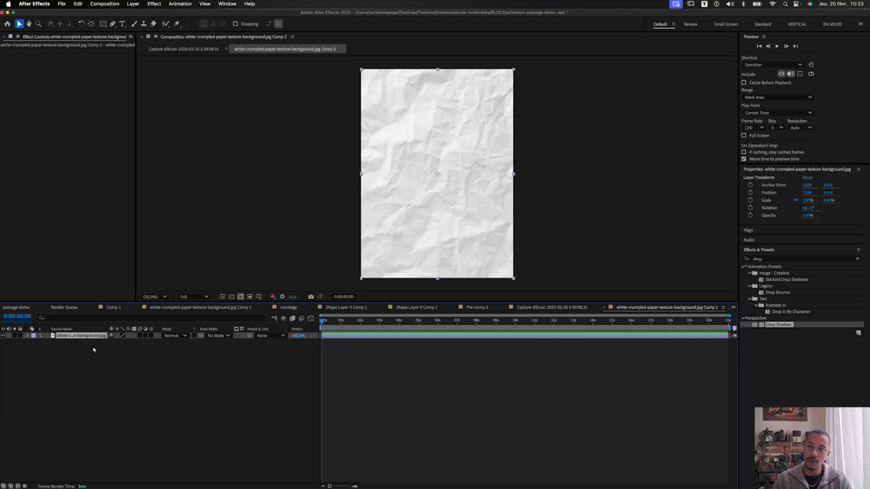
key("s")
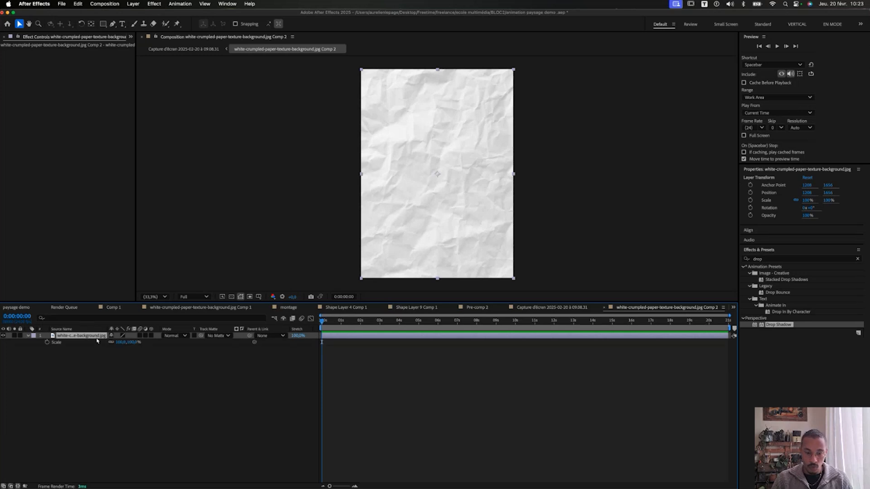
left_click_drag(116, 344, 116, 344)
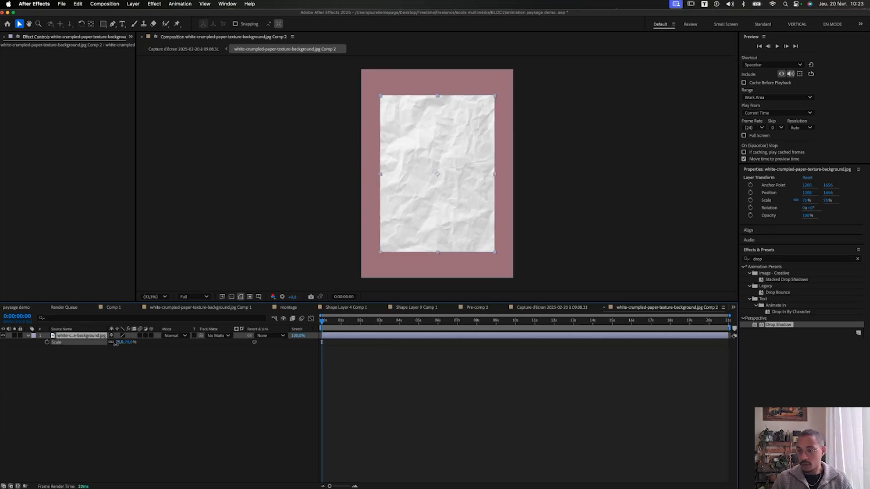
left_click(77, 366)
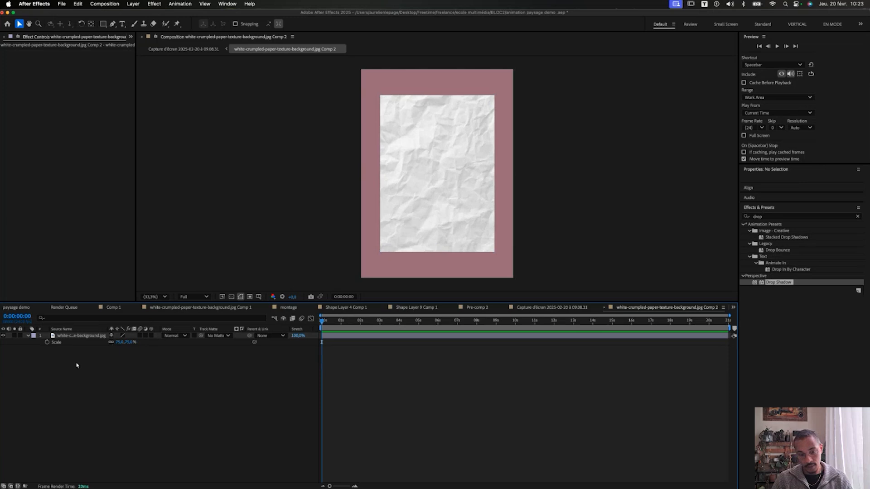
left_click(78, 337)
key("p")
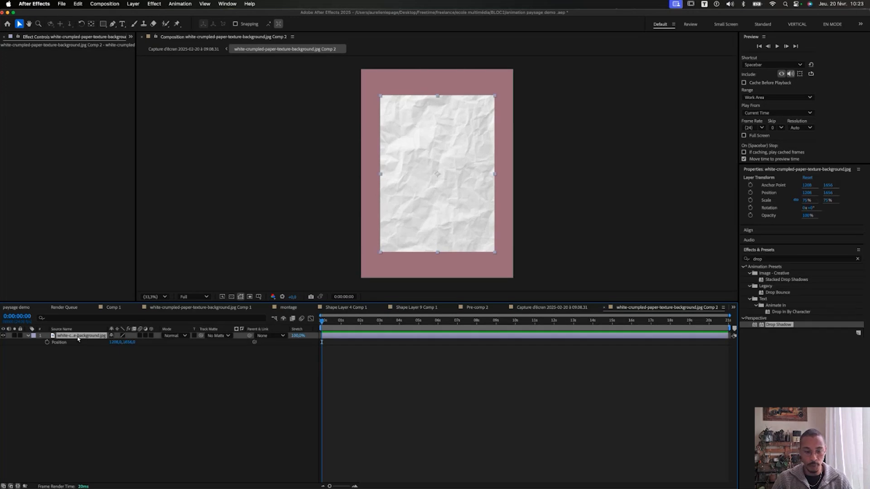
Add a wiggle(5, 100) expression to the paper's Position and preview it.
left_click(47, 343, "alt")
type("wiggle(5, 100")
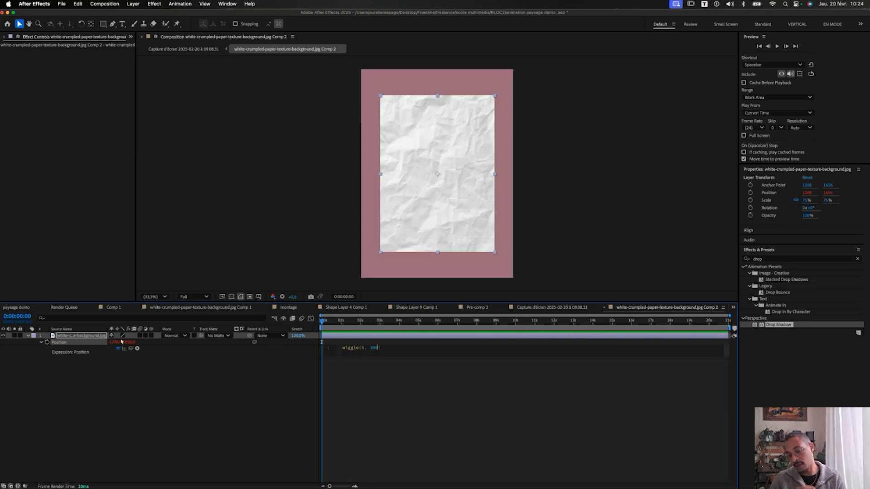
left_click(185, 359)
key("space")
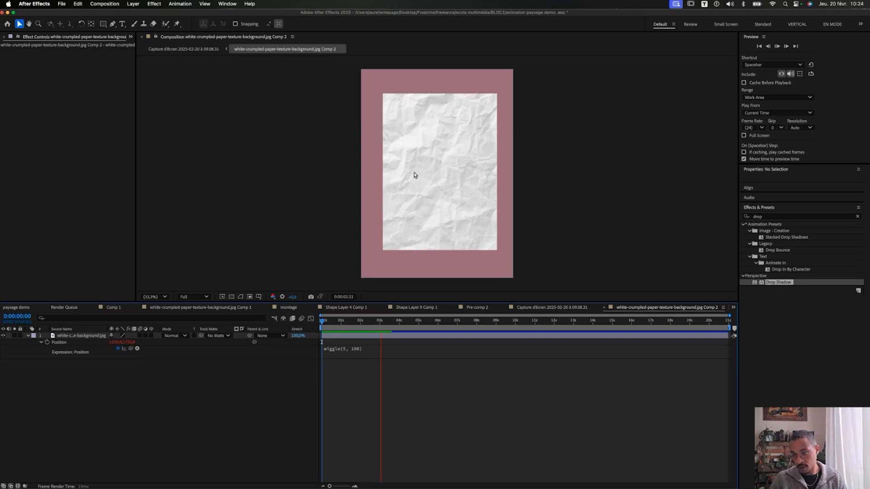
Raise the wiggle amplitude to 200, making it wiggle(5, 200), and preview.
left_click(362, 354)
double_click(372, 348)
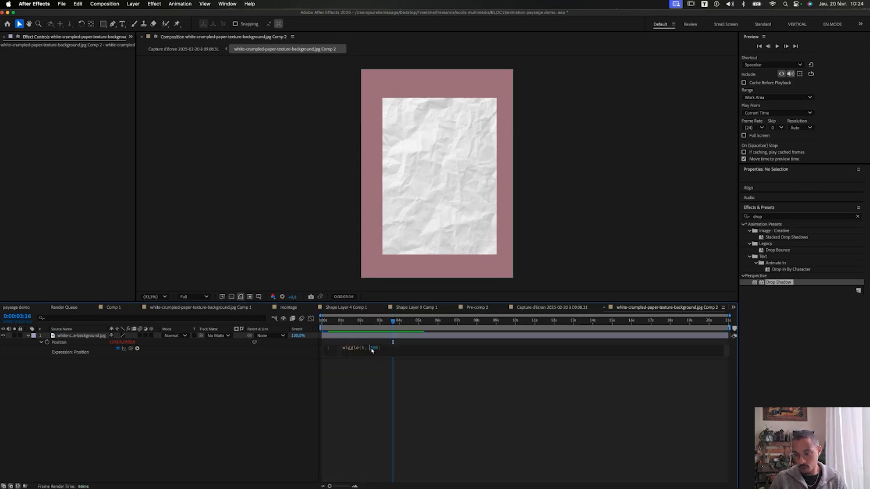
type("200")
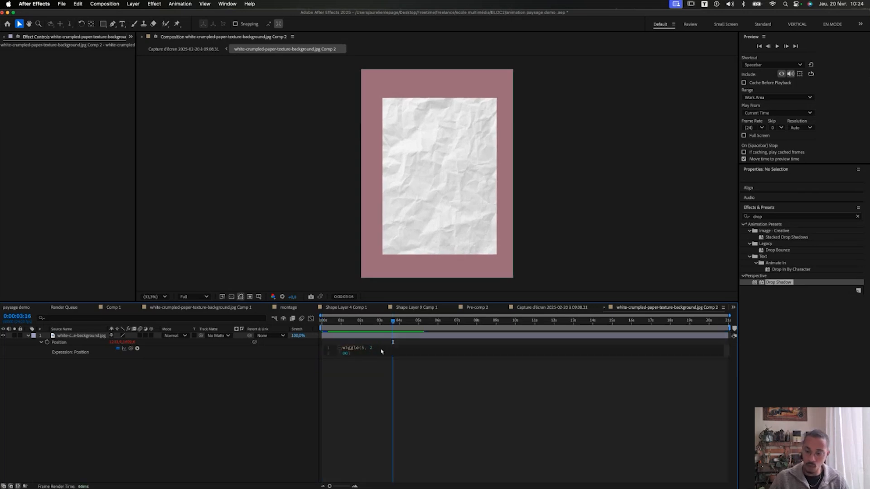
left_click(249, 412)
key("space")
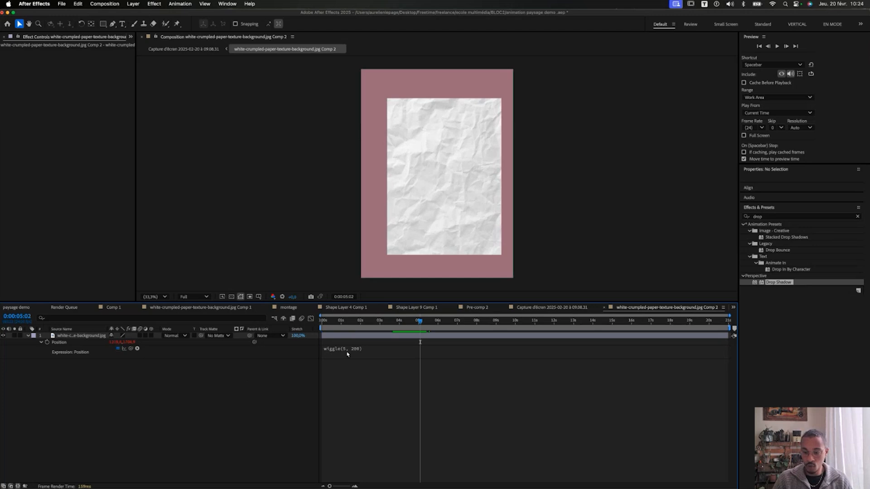
left_click(348, 353)
key("ctrl+c")
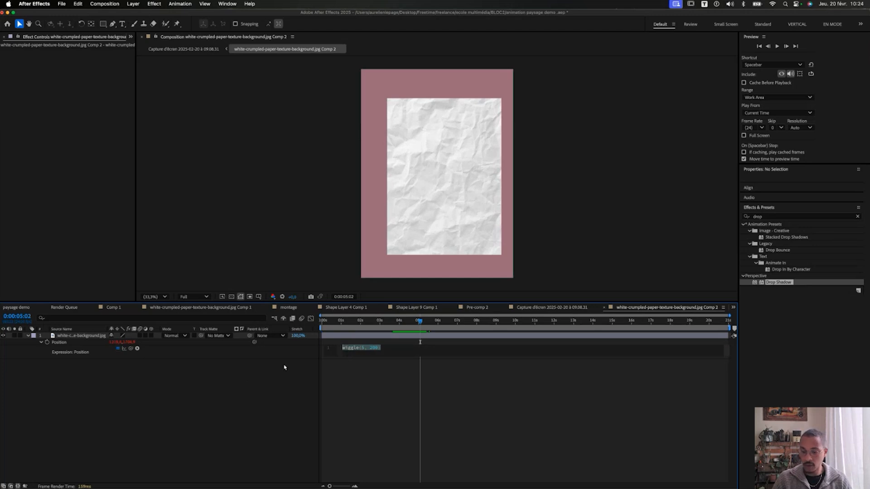
type("r")
key("Escape")
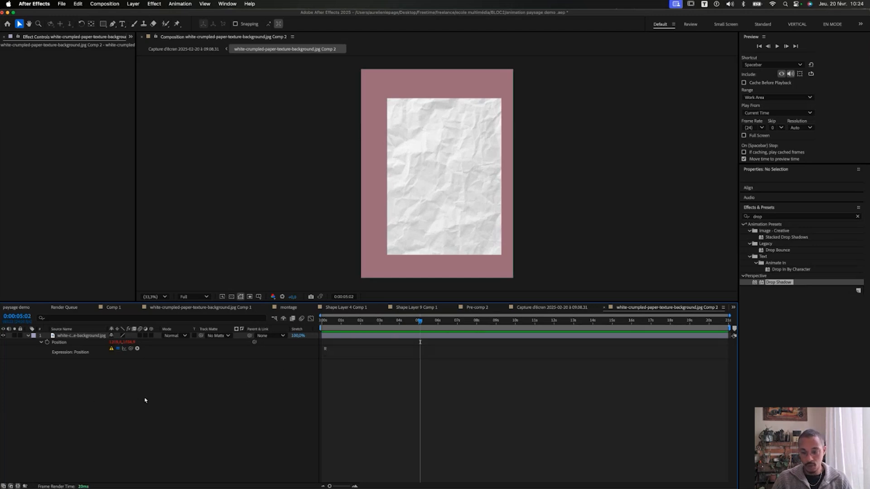
Paste wiggle(5, 200) as the paper's Rotation expression and preview from the start.
left_click(70, 337)
key("shift+r")
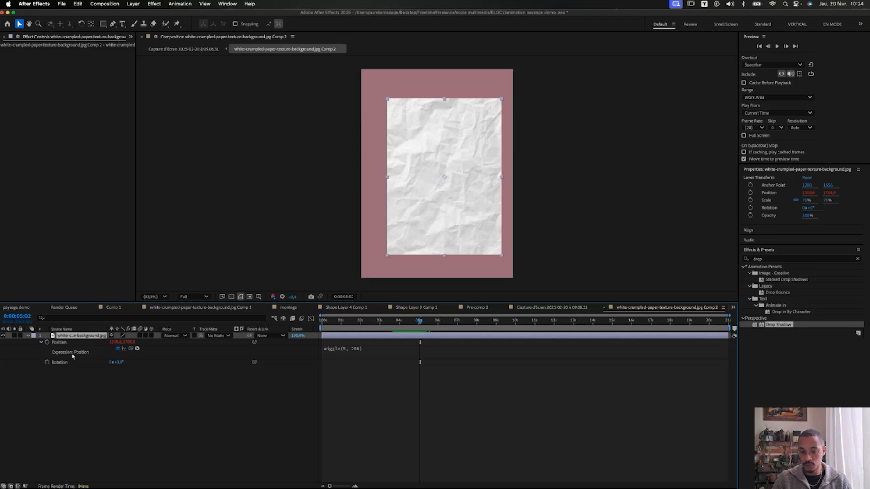
left_click(47, 362, "alt")
key("ctrl+v")
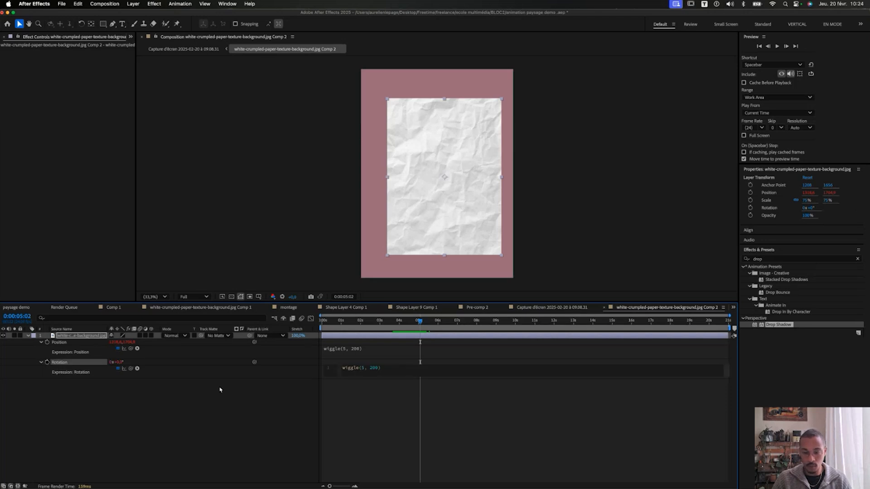
left_click(328, 385)
key("Home")
key("space")
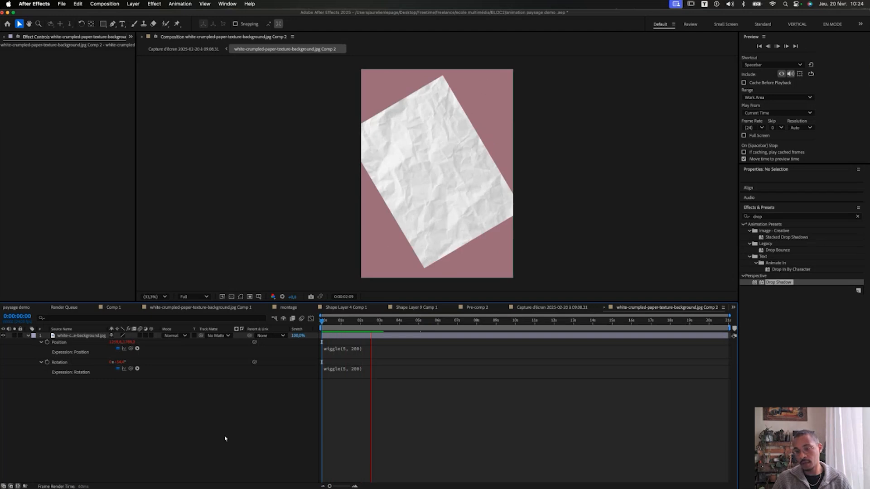
left_click(76, 336)
left_click(770, 258)
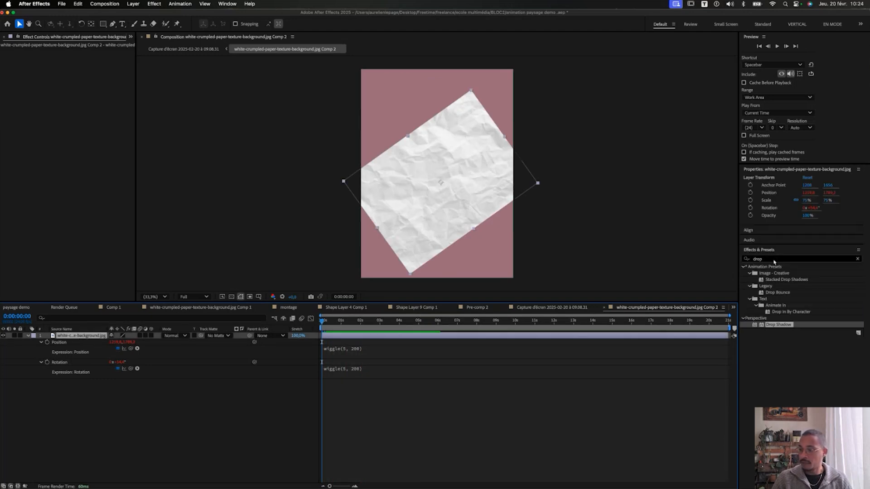
Apply CC RepeTile to the paper layer and expand it 5064 right, left, down and up.
type("repe")
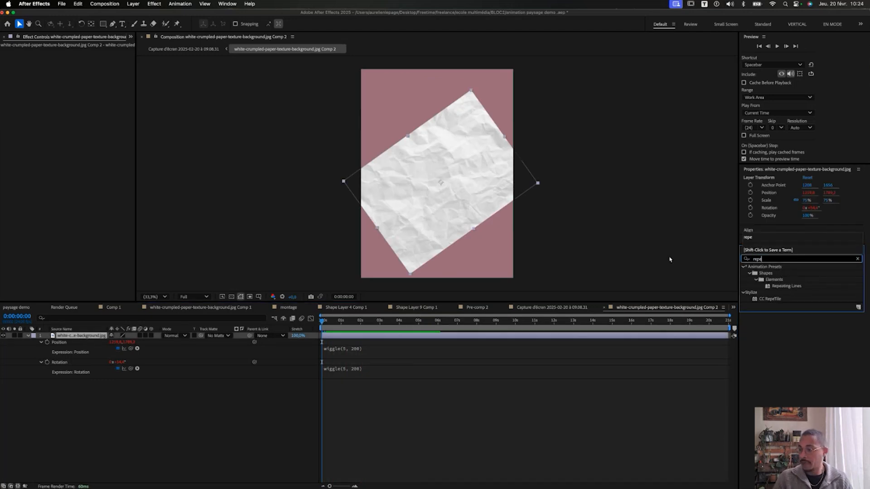
double_click(779, 299)
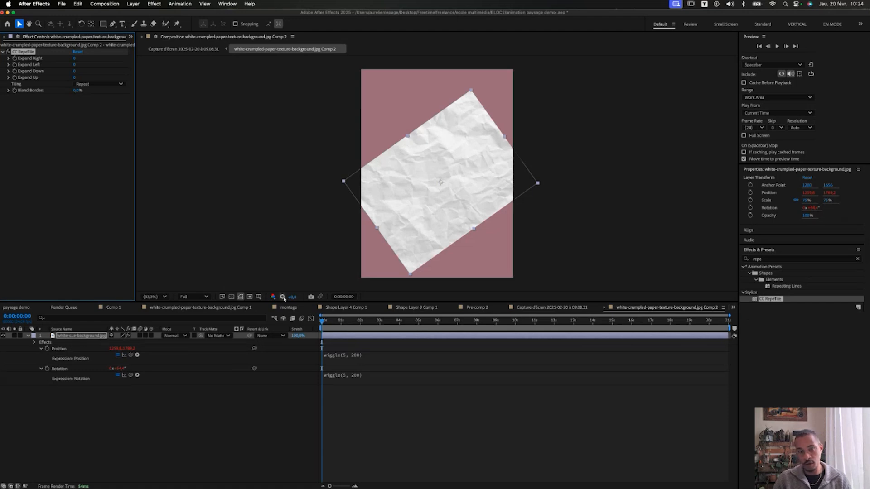
left_click_drag(76, 59, 566, 98)
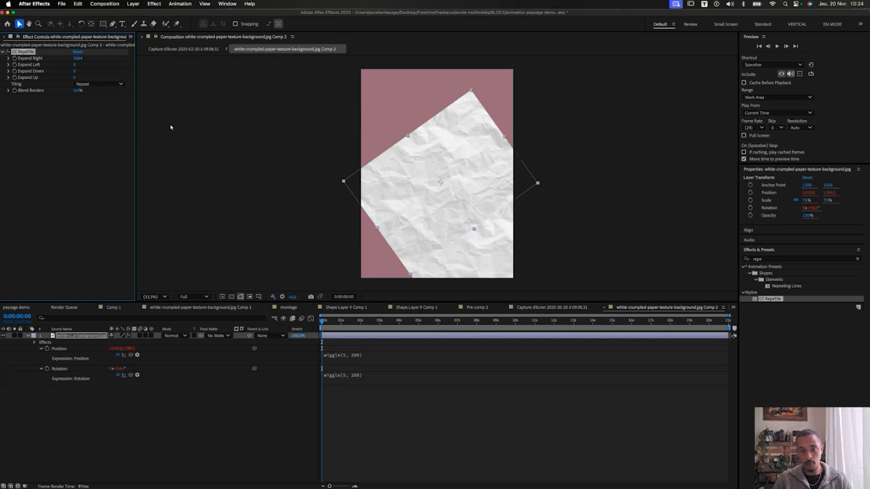
left_click(75, 65)
type("5064")
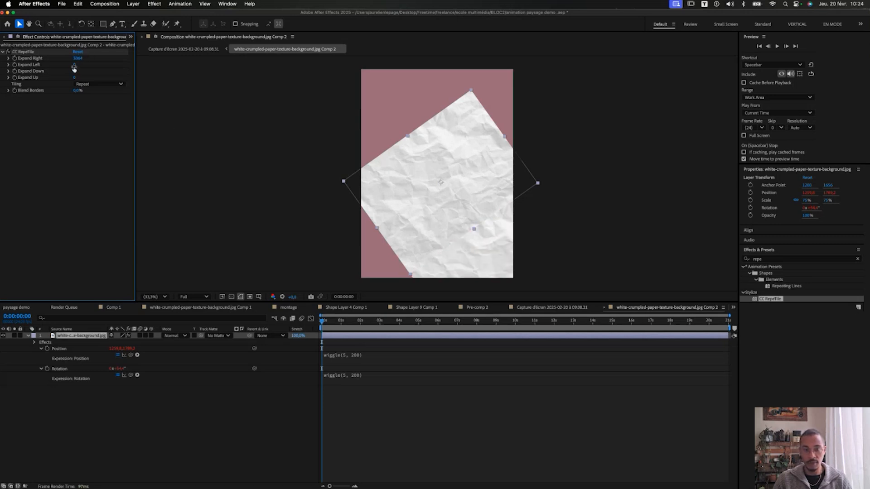
key("Tab")
type("5064")
key("Tab")
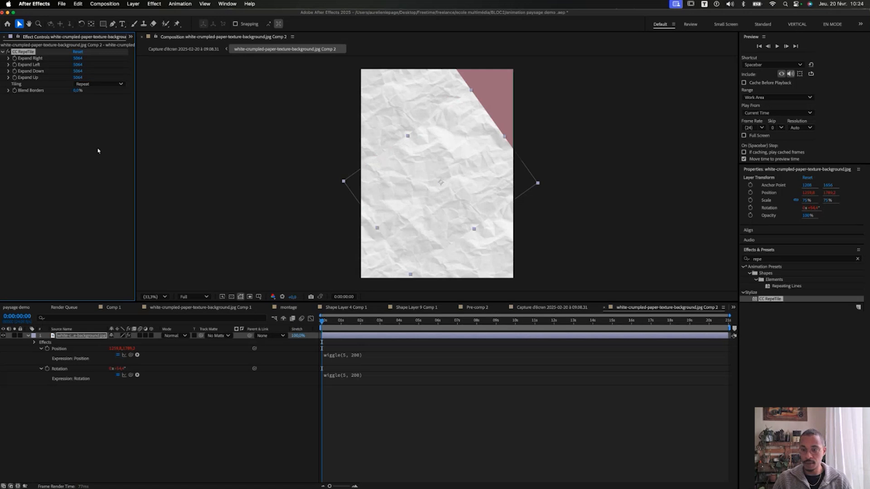
type("5064")
key("Return")
Deselect the layer and zoom and pan to check the tiled paper fills the frame.
left_click(205, 465)
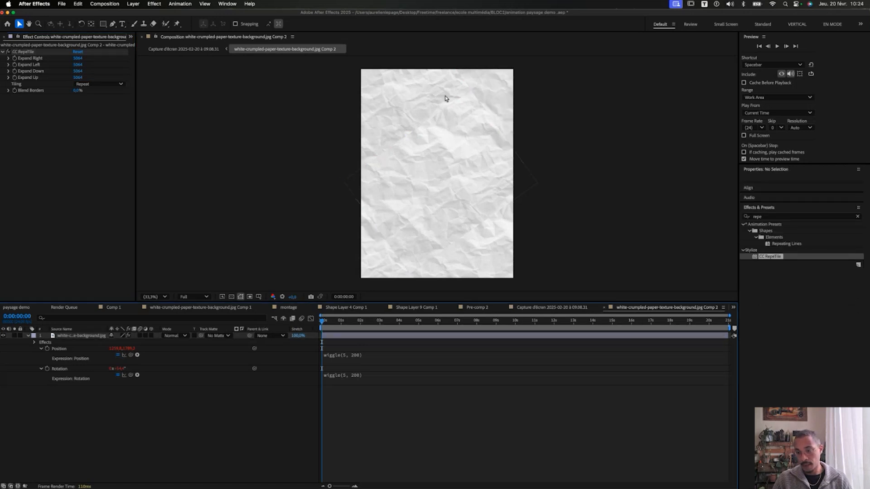
scroll(446, 106, "up", 2)
left_click_drag(400, 106, 422, 183)
key("v")
scroll(429, 163, "up", 3)
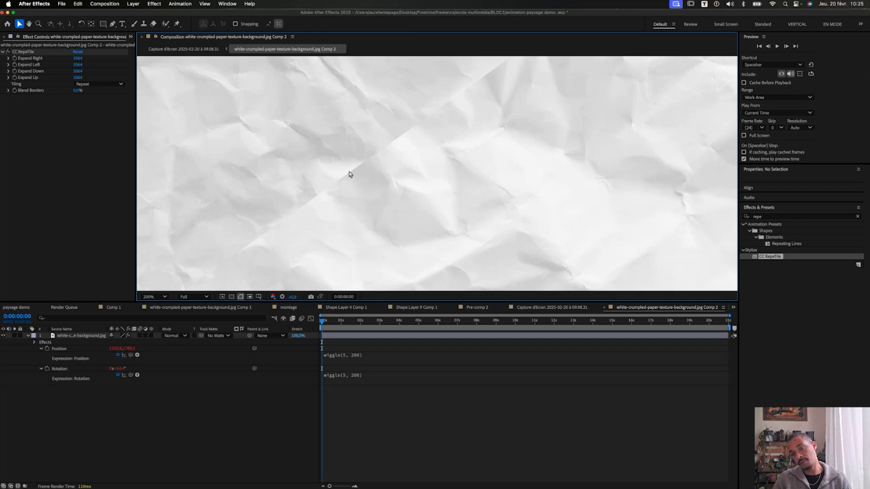
scroll(351, 159, "down", 2)
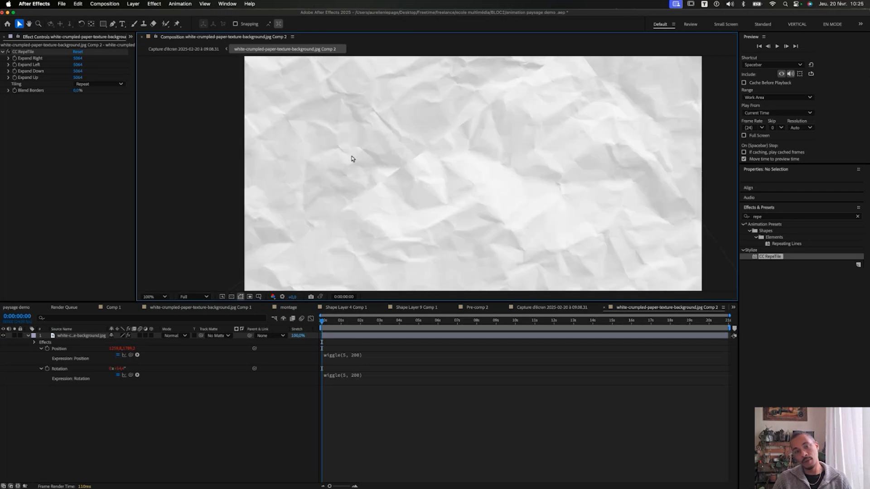
Compare Checker Flip H, Checker Flip V and Brick tiling in CC RepeTile, settling on Unfold.
left_click(22, 53)
left_click(109, 84)
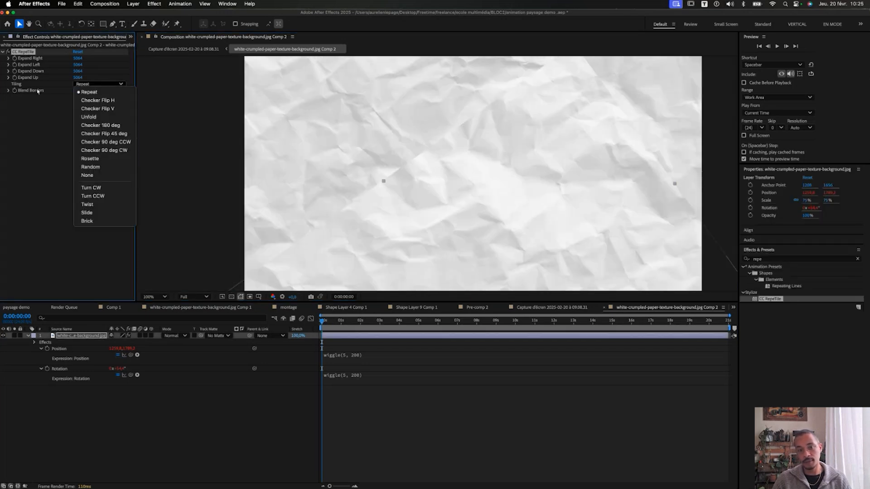
left_click(97, 100)
scroll(399, 157, "down", 2)
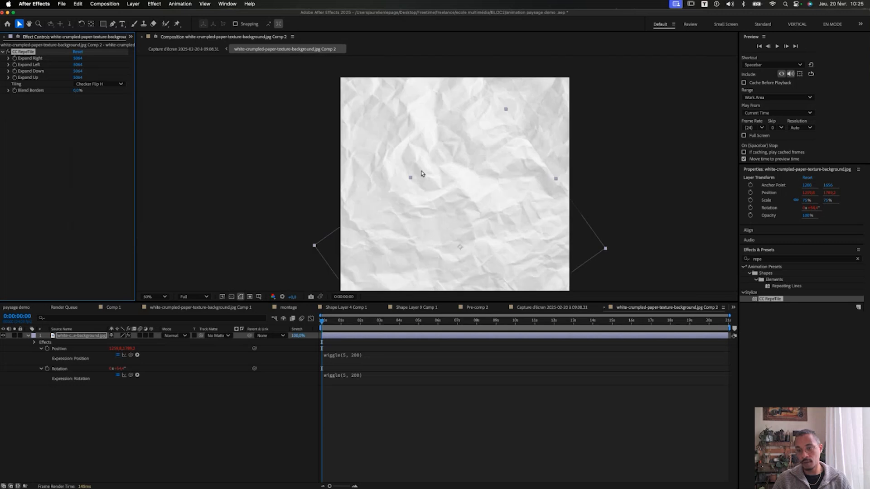
left_click(103, 84)
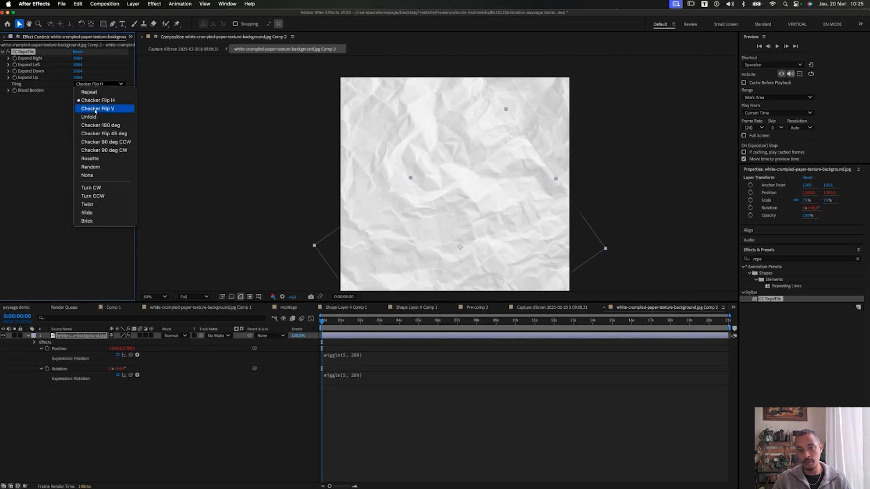
left_click(98, 109)
left_click(107, 85)
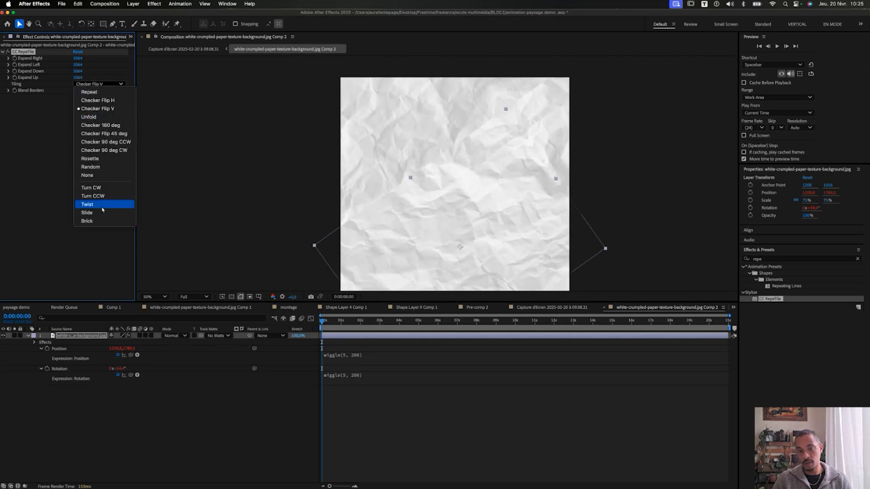
left_click(105, 222)
left_click(99, 84)
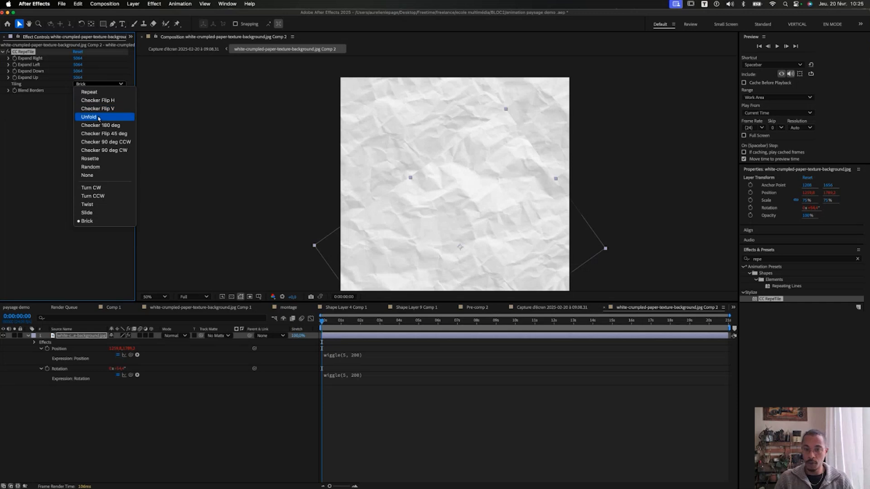
left_click(99, 117)
scroll(446, 173, "up", 1)
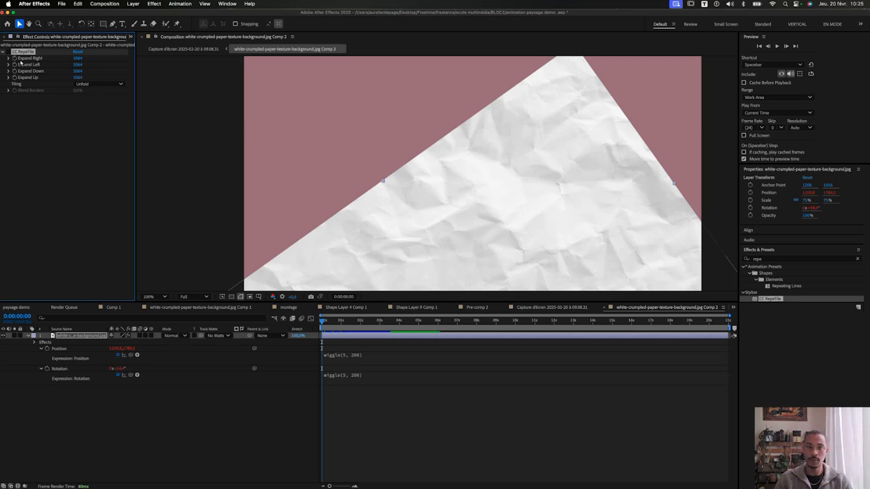
Re-enable CC RepeTile, zoom the viewer out, preview the wiggling paper and return to the start.
left_click(7, 52)
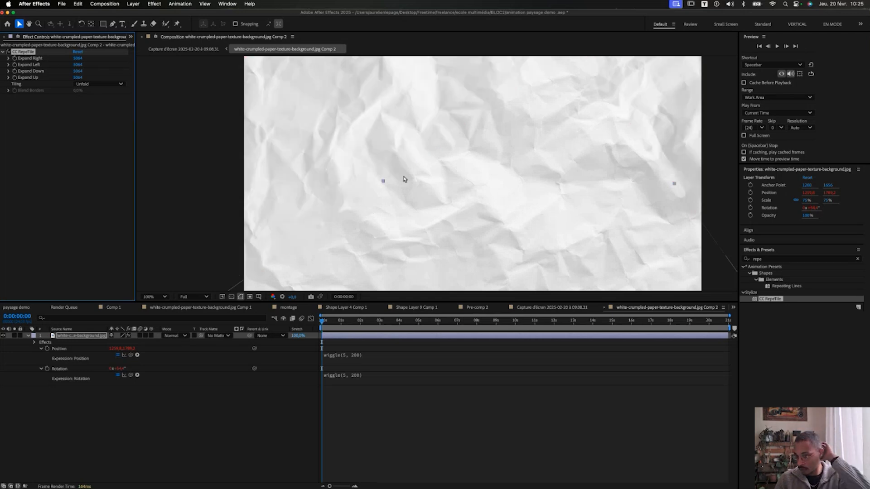
scroll(401, 179, "down", 2)
scroll(401, 178, "down", 2)
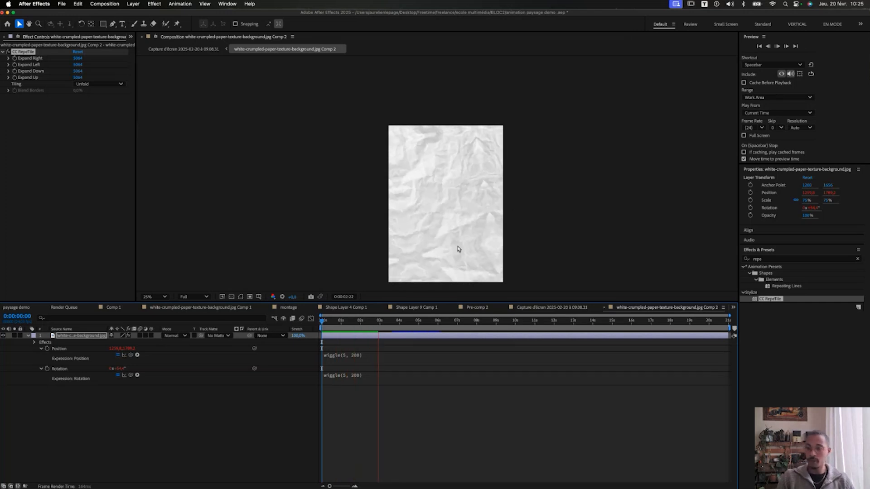
key("space")
key("Home")
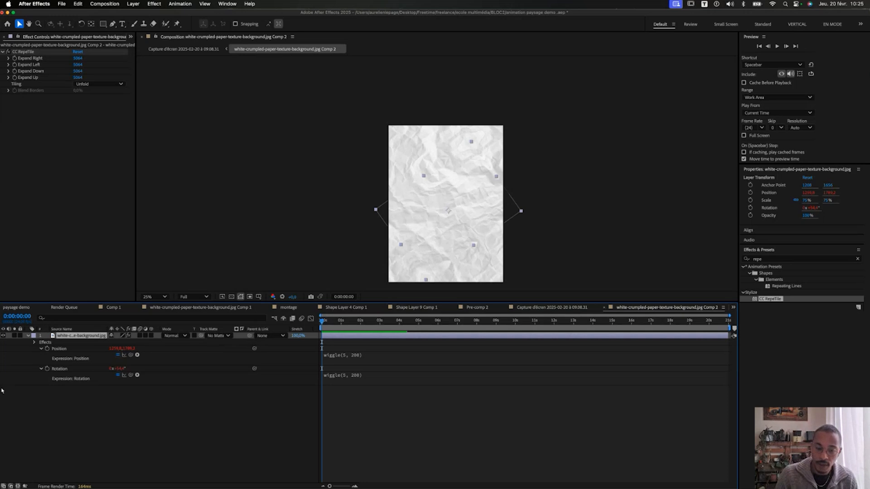
Apply Posterize Time to the paper layer with a frame rate of 2.
left_click(774, 261)
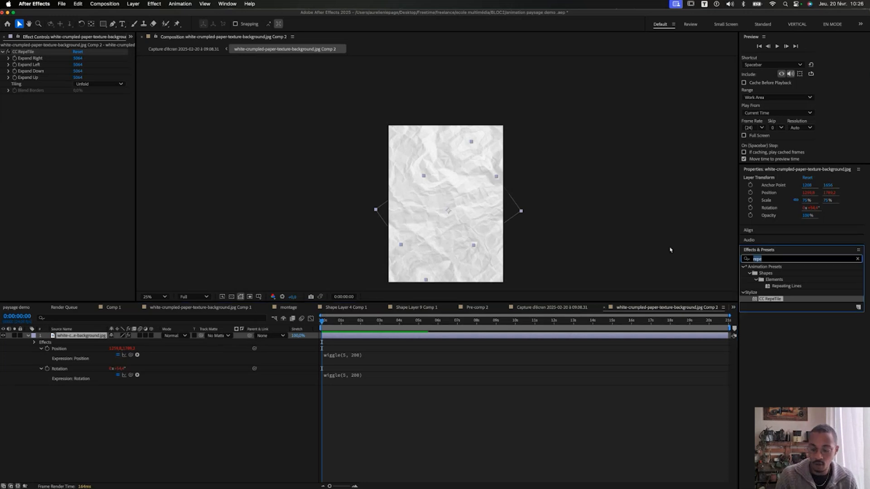
type("ti")
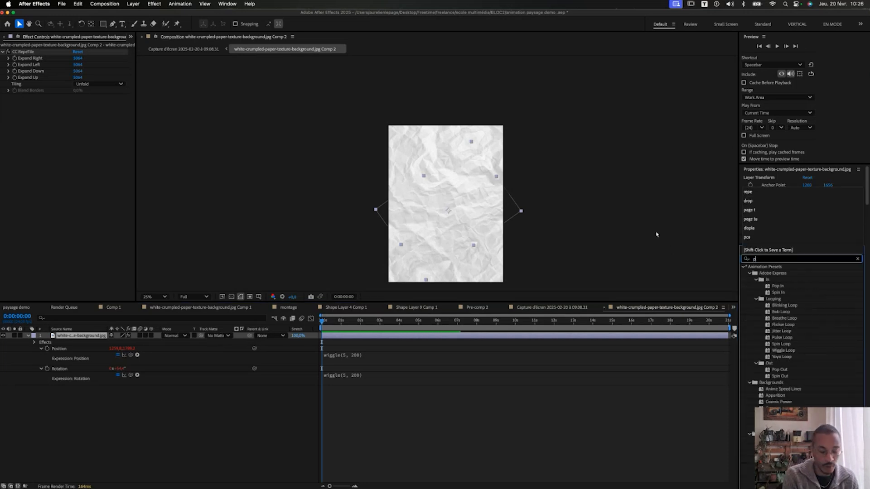
type("me")
left_click_drag(773, 350, 177, 203)
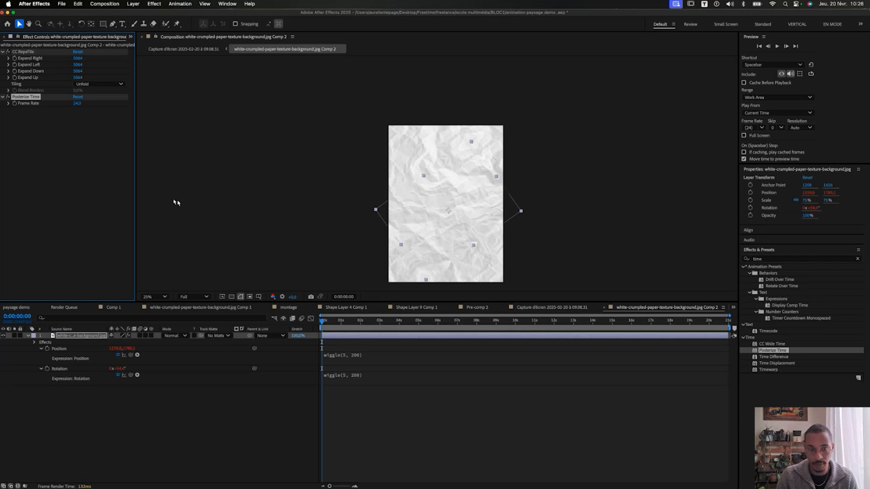
left_click(78, 103)
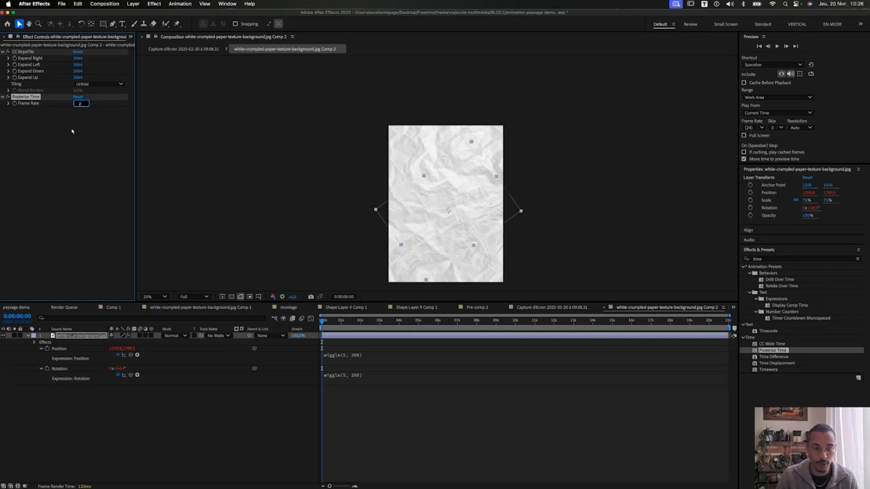
key("Return")
Preview the choppier motion, then select the Posterize Time effect.
key("space")
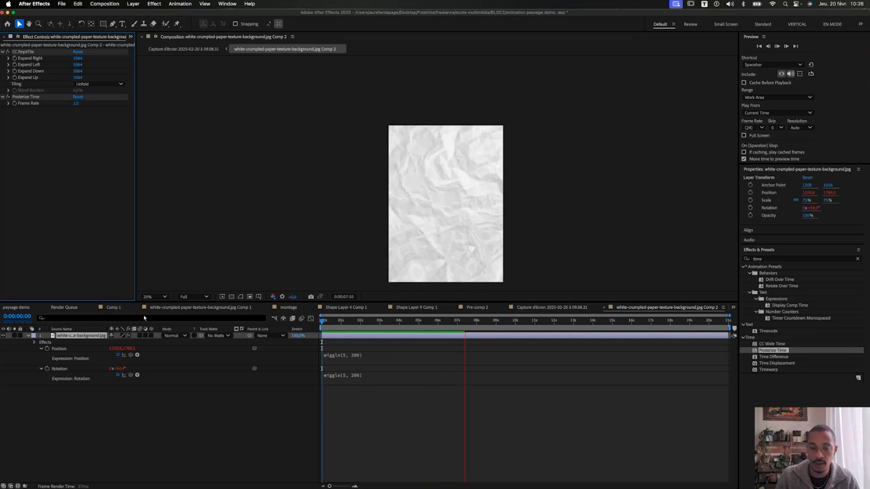
key("space")
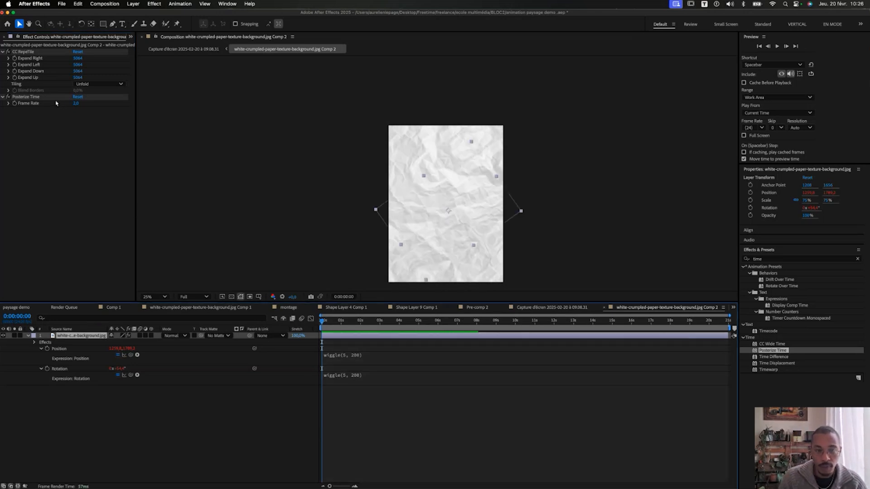
left_click(27, 97)
Remove Posterize Time from the paper layer and create a new adjustment layer.
key("Delete")
right_click(169, 387)
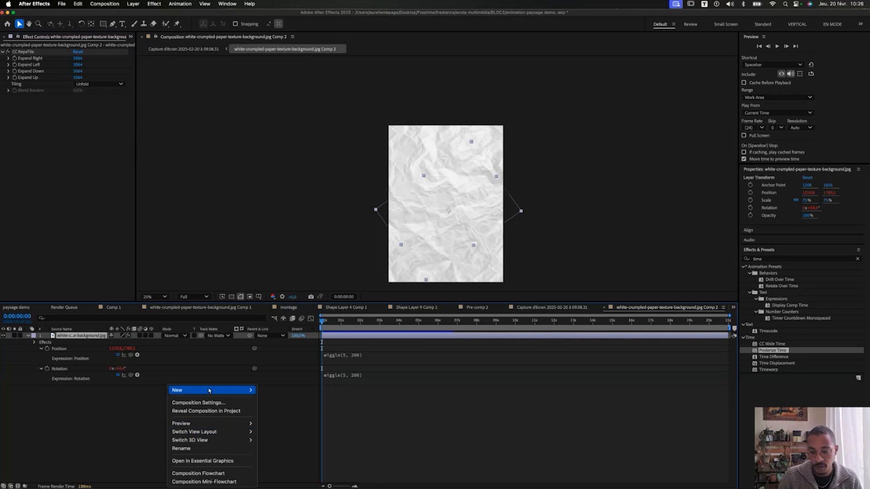
mouse_move(208, 391)
left_click(289, 458)
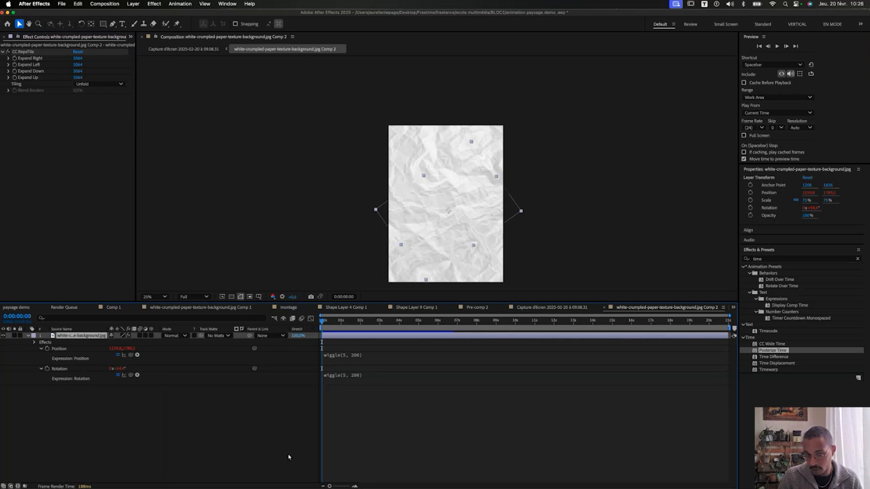
Apply Posterize Time at frame rate 2 to the adjustment layer and preview it.
double_click(779, 351)
left_click(78, 59)
type("24")
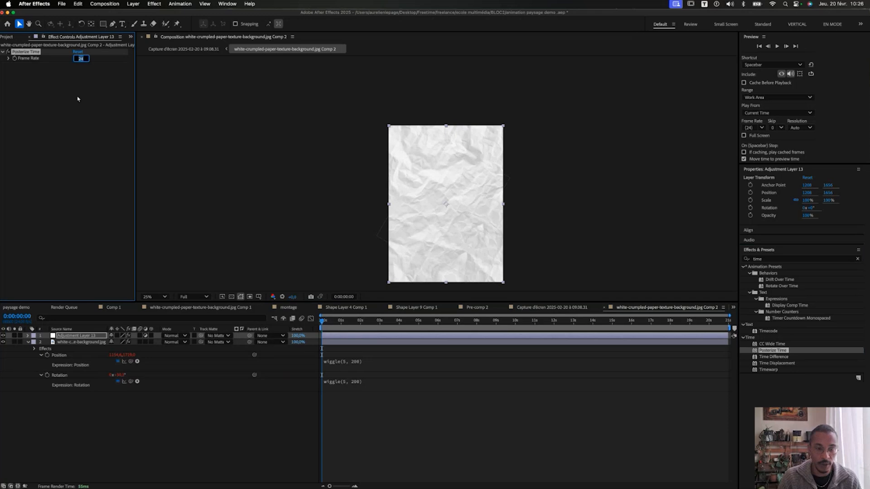
key("Return")
scroll(449, 213, "up", 1)
key("space")
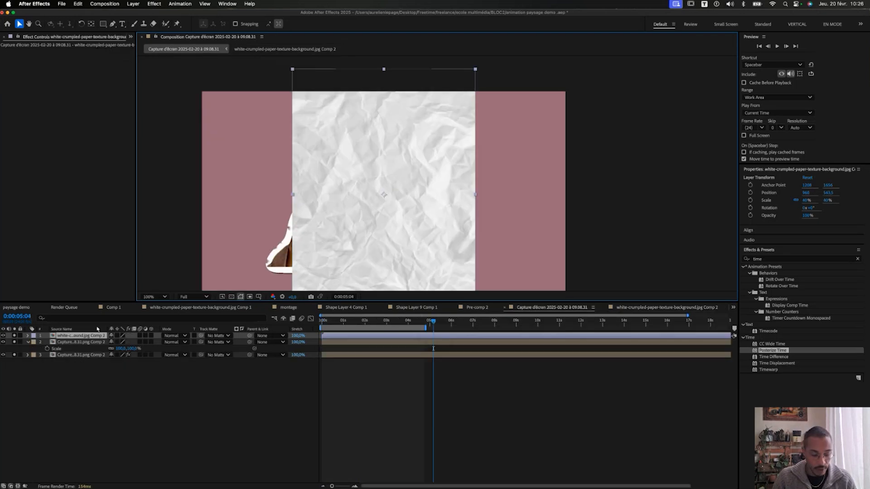
key("r")
key("w")
left_click_drag(331, 107, 245, 287)
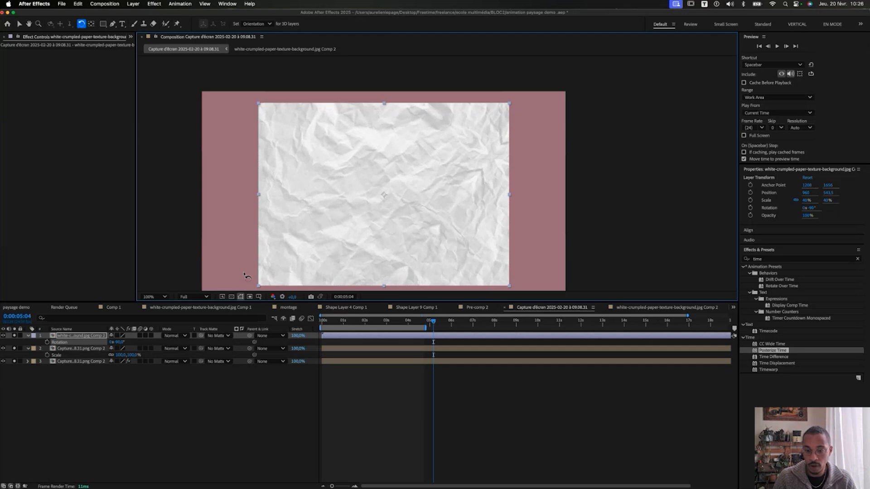
key("v")
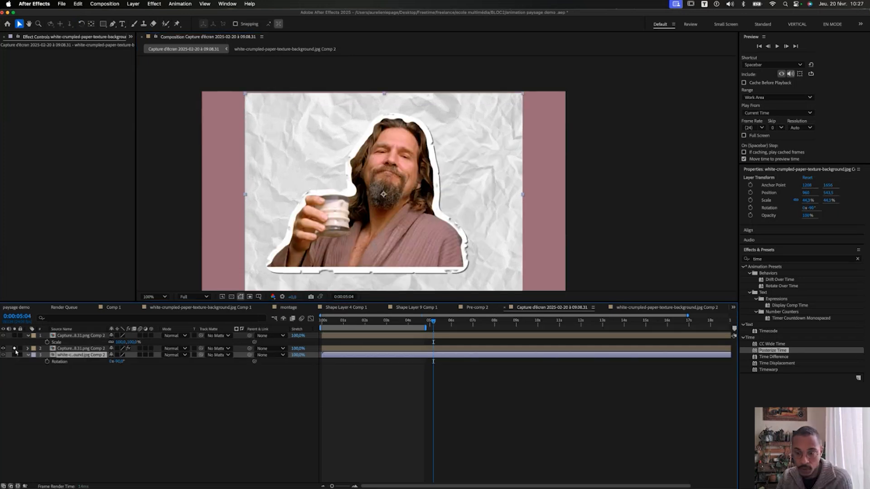
left_click(14, 348)
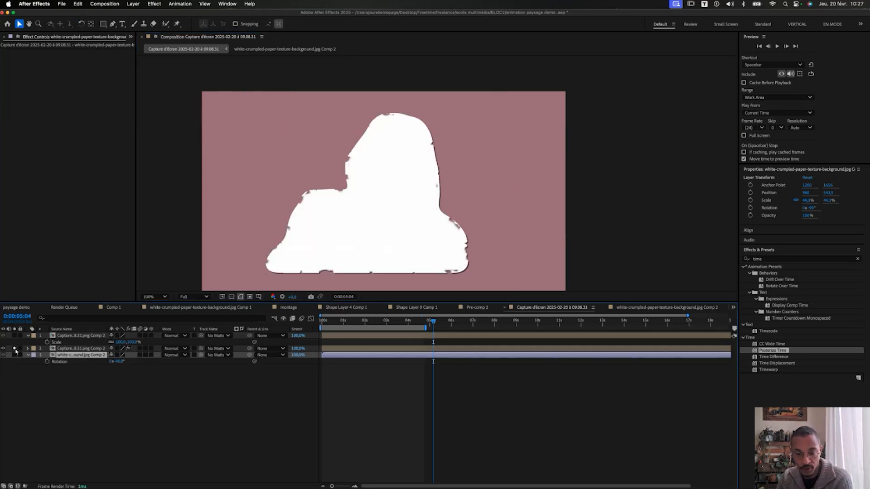
left_click(14, 349)
left_click(14, 355)
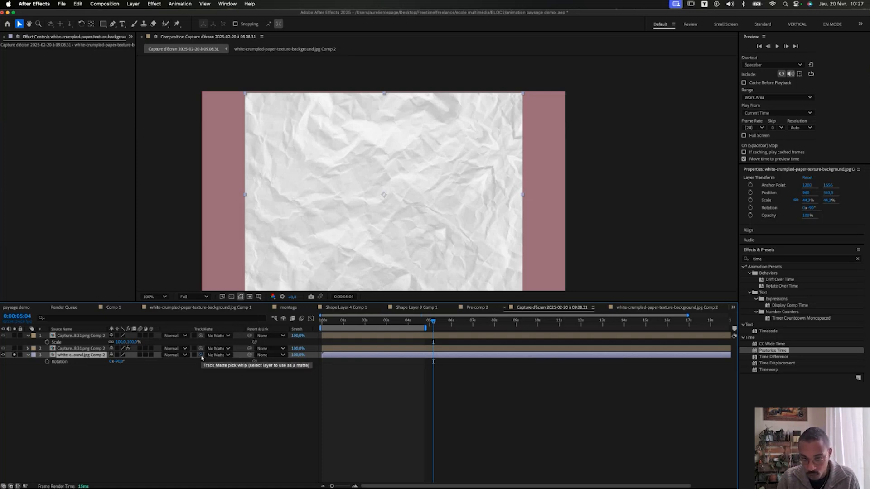
left_click_drag(201, 354, 58, 352)
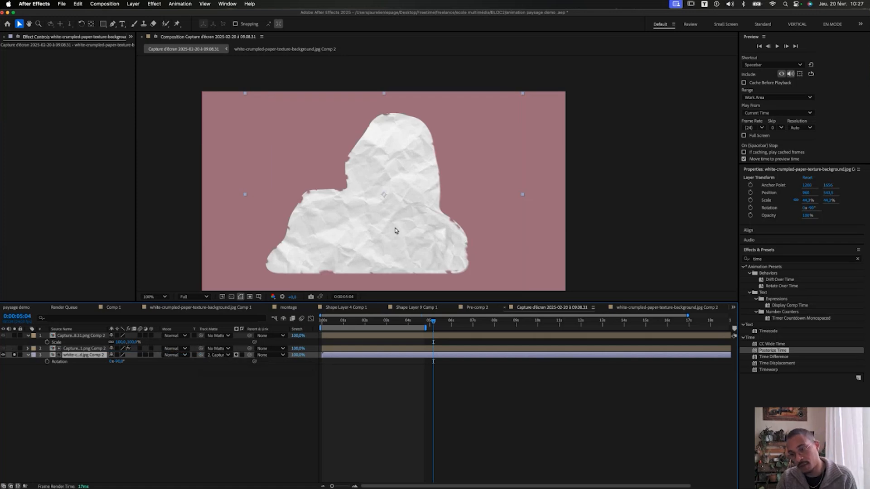
key("Home")
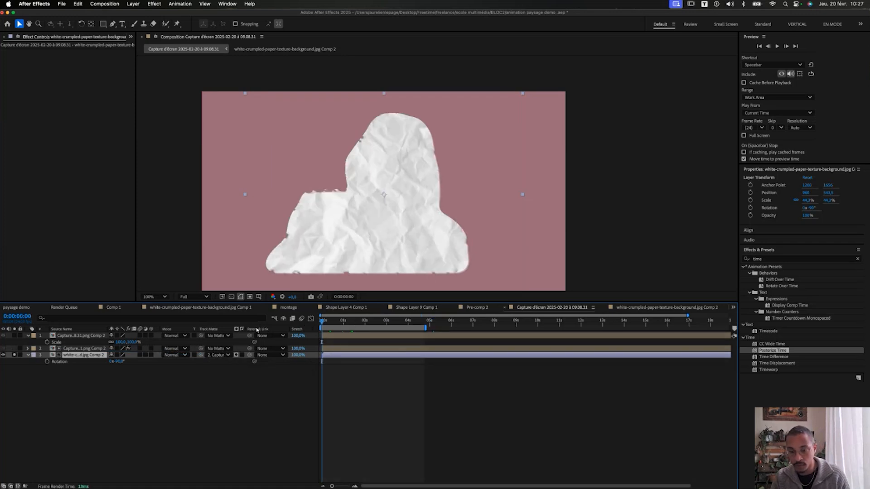
key("space")
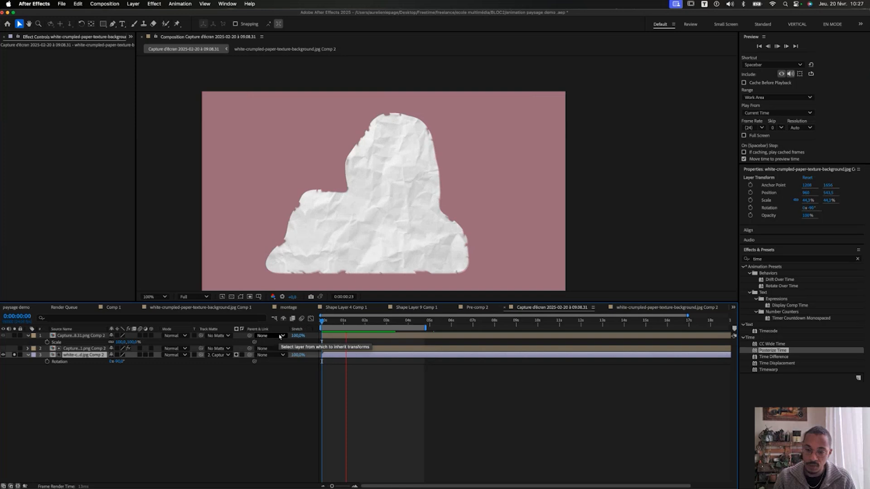
key("space")
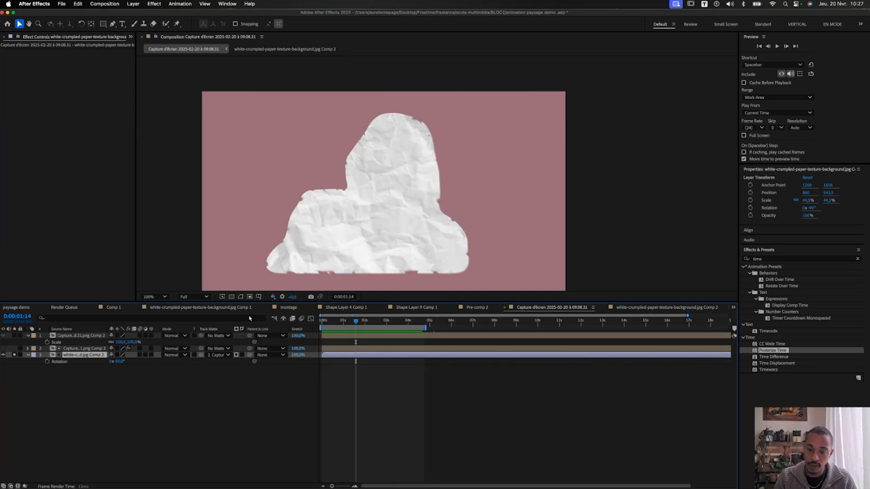
scroll(378, 259, "up", 1)
key("space")
left_click_drag(358, 263, 355, 106)
left_click_drag(381, 280, 404, 155)
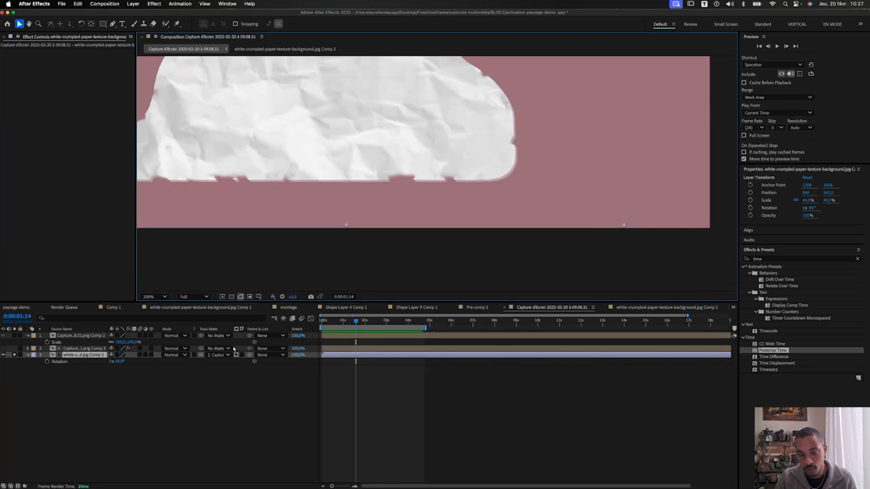
Move the Drop Shadow from the cutout layer onto the crumpled paper layer and preview from the start.
left_click(70, 350)
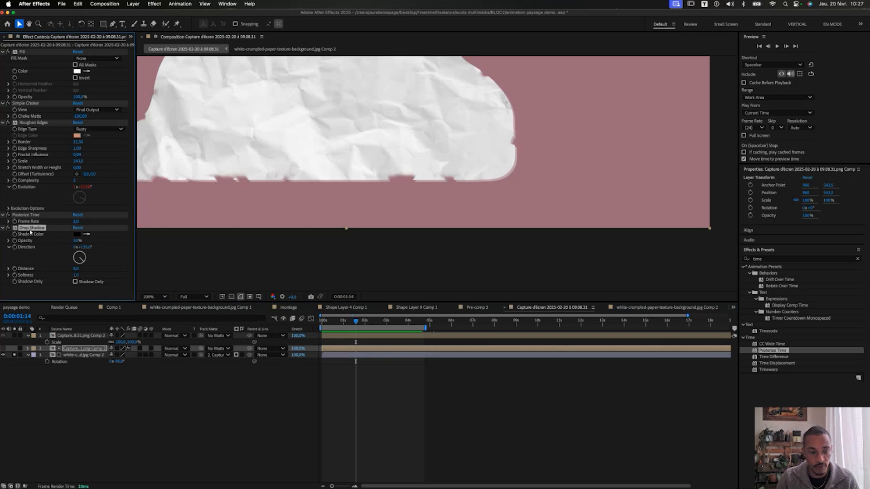
key("Delete")
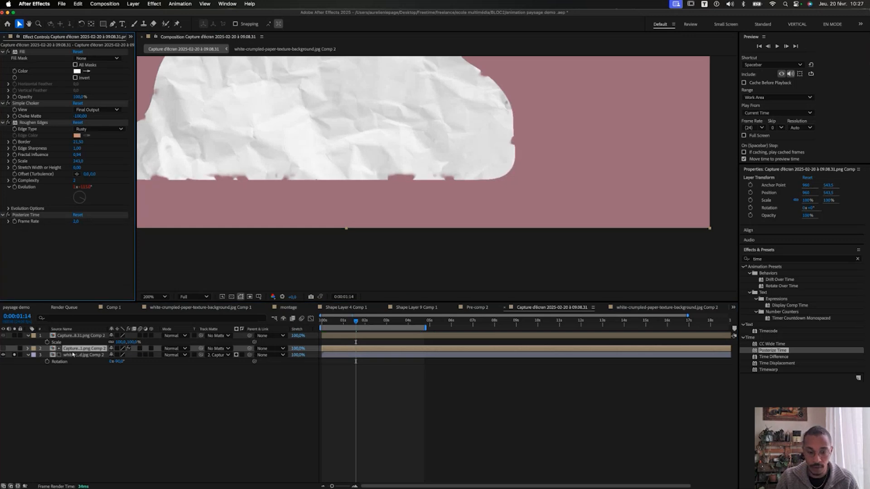
left_click(73, 355)
key("super+v")
left_click_drag(370, 321, 321, 323)
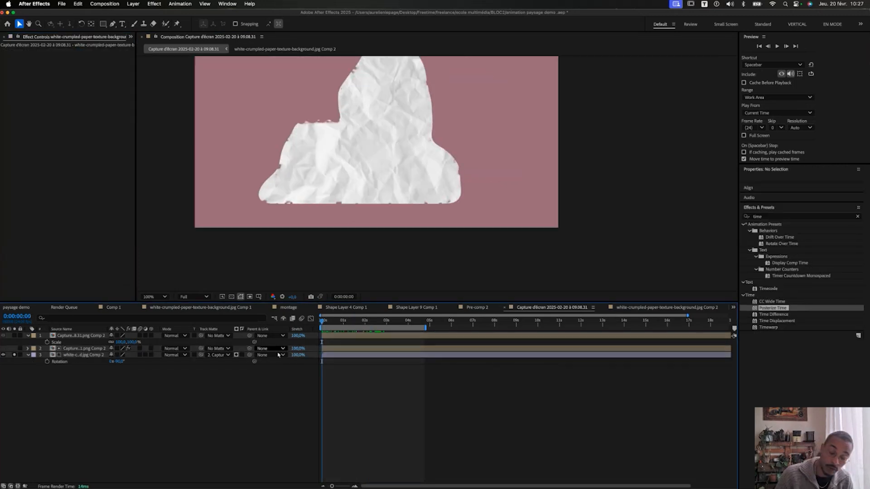
key("space")
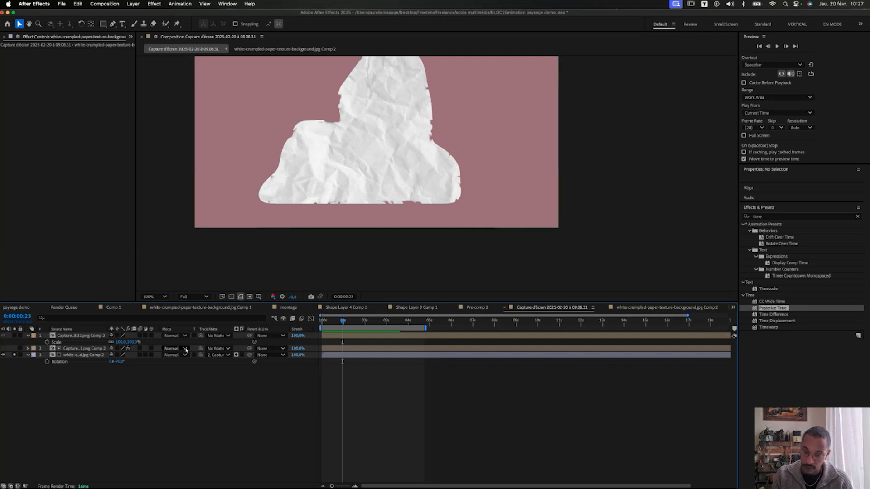
Select the cutout and paper layers together and solo the cutout layer.
left_click(84, 349)
left_click(93, 355, "shift")
right_click(87, 357)
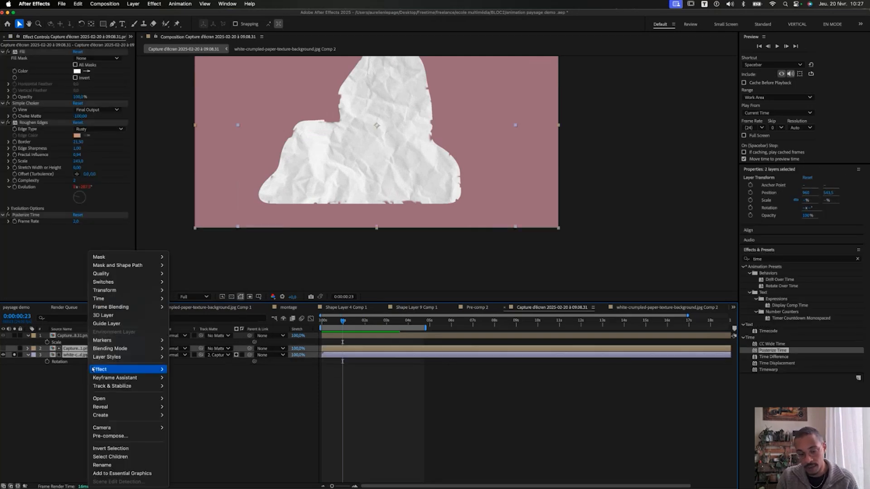
left_click(54, 371)
left_click(4, 349)
left_click(14, 348)
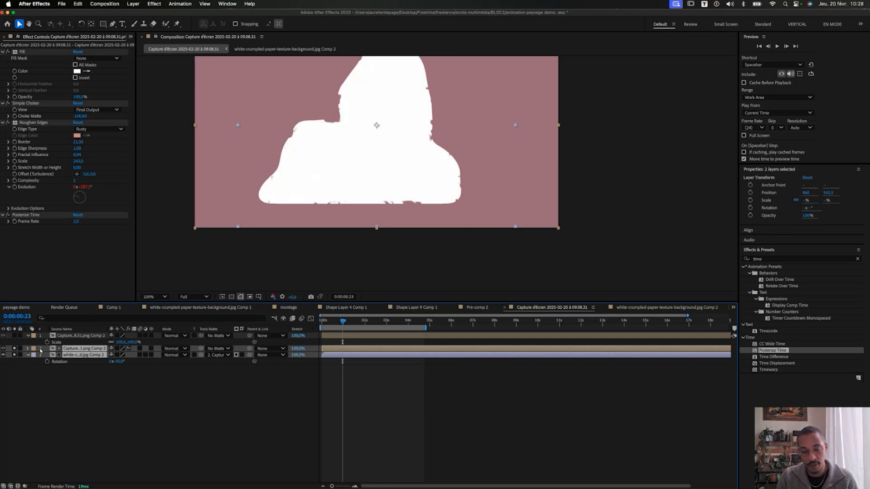
Unsolo the cutout, pre-compose both layers into Pre-comp 3 and paste the Drop Shadow onto it.
left_click(14, 349)
right_click(86, 356)
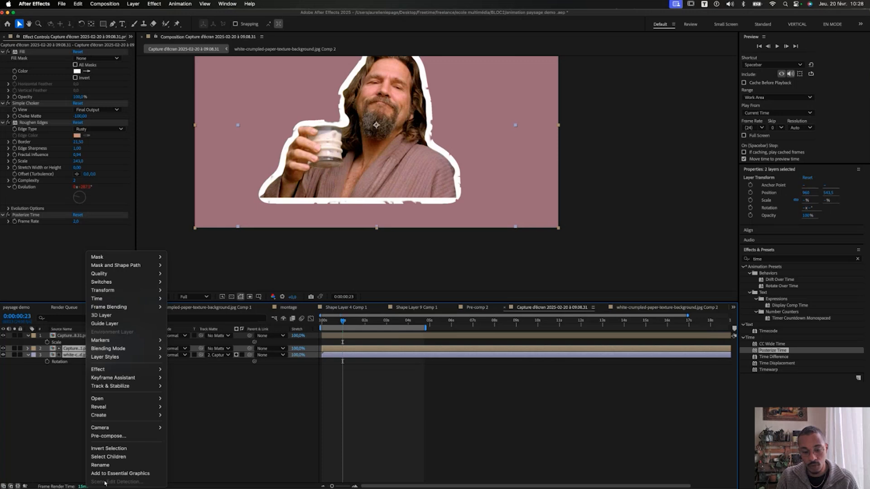
left_click(111, 436)
left_click(511, 307)
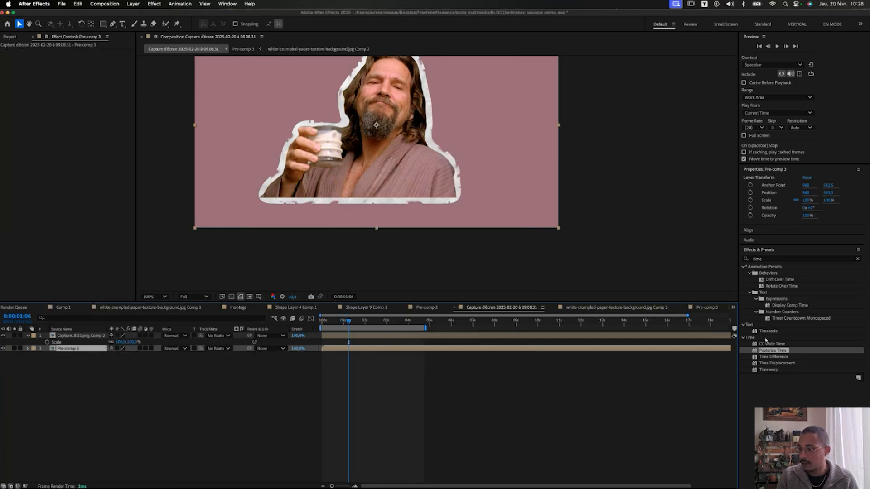
key("super+v")
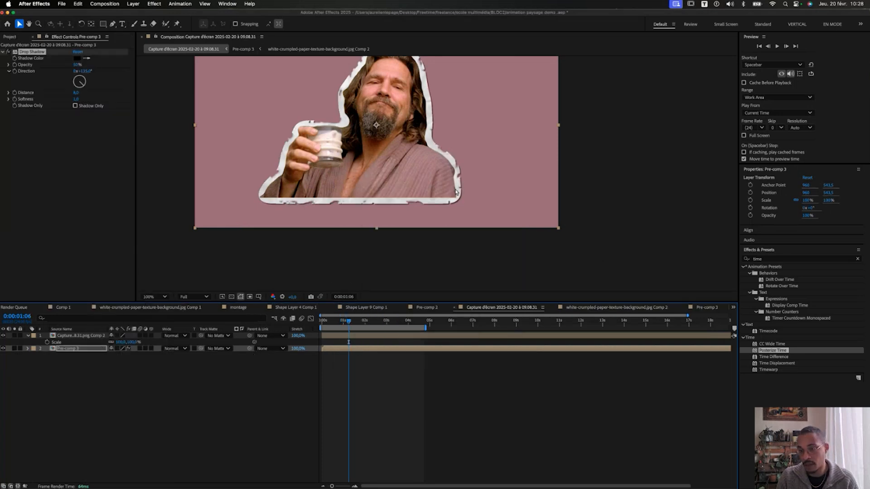
Zoom and pan to inspect the sticker's border, returning to the start of the comp.
left_click_drag(395, 113, 391, 149)
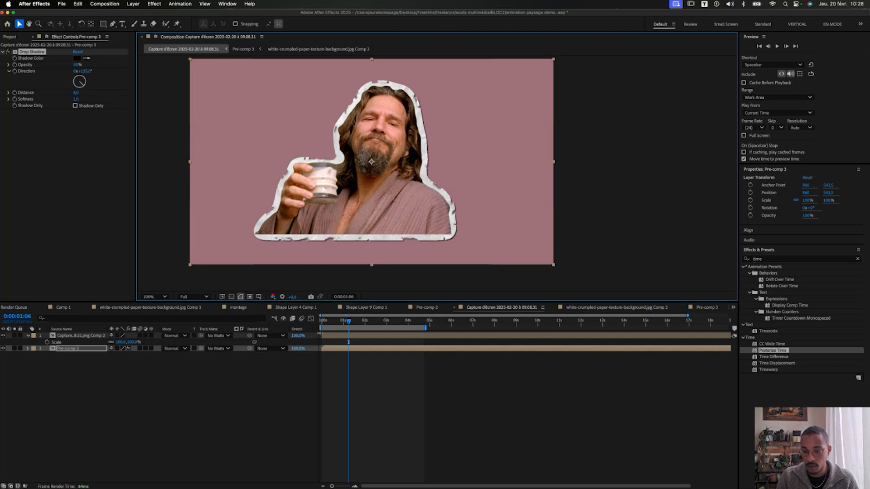
key("Home")
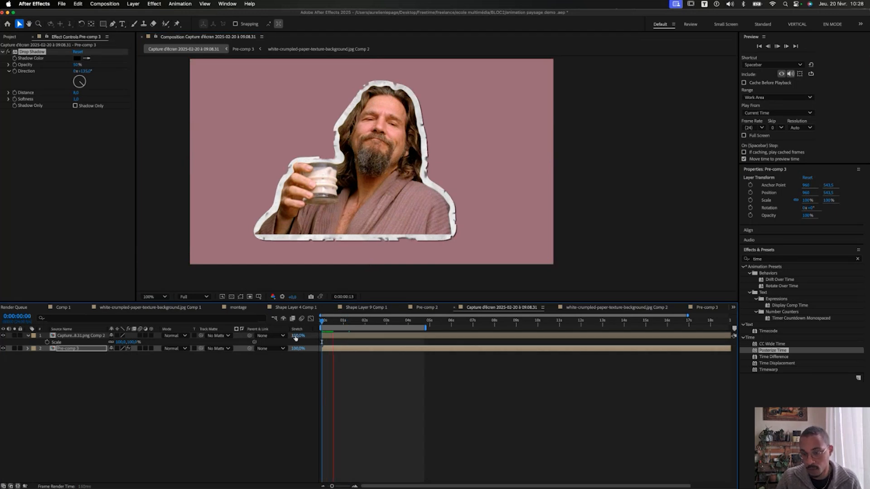
scroll(319, 124, "up", 1)
key("space")
left_click_drag(319, 123, 331, 160)
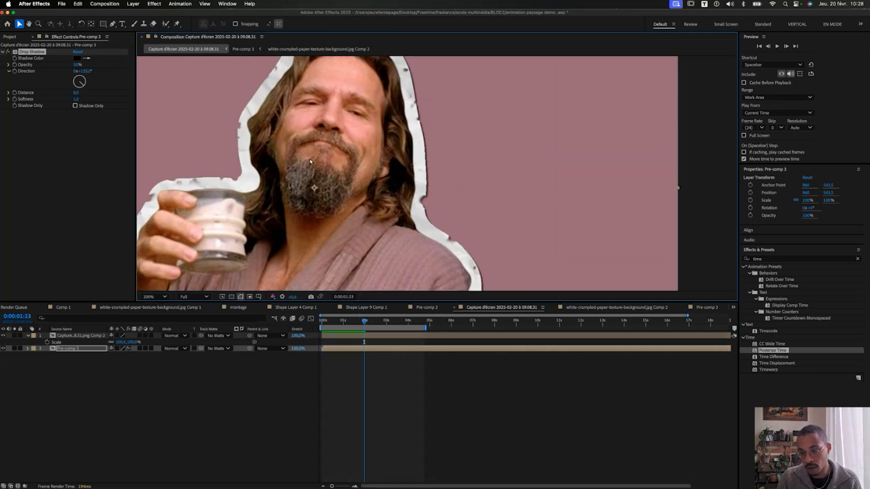
scroll(359, 176, "down", 1)
key("Home")
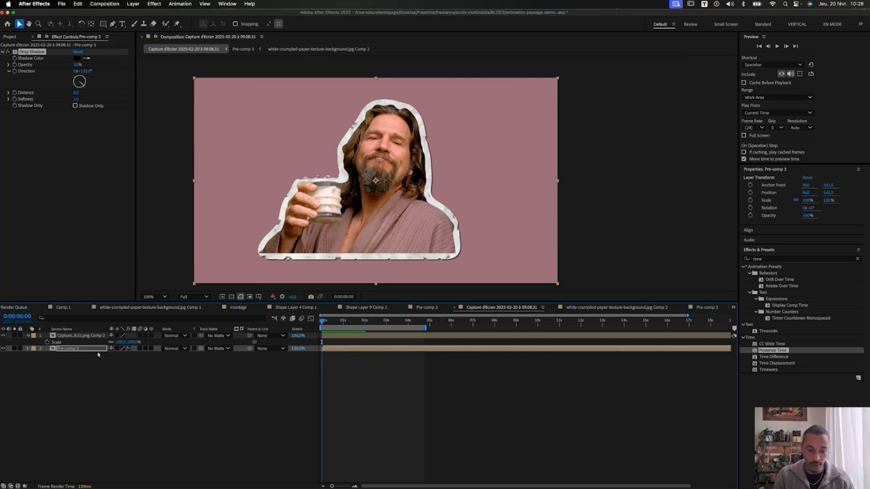
Duplicate Pre-comp 3 and move the copy to the top of the layer stack.
left_click(89, 352)
key("ctrl+d")
left_click_drag(89, 352, 81, 337)
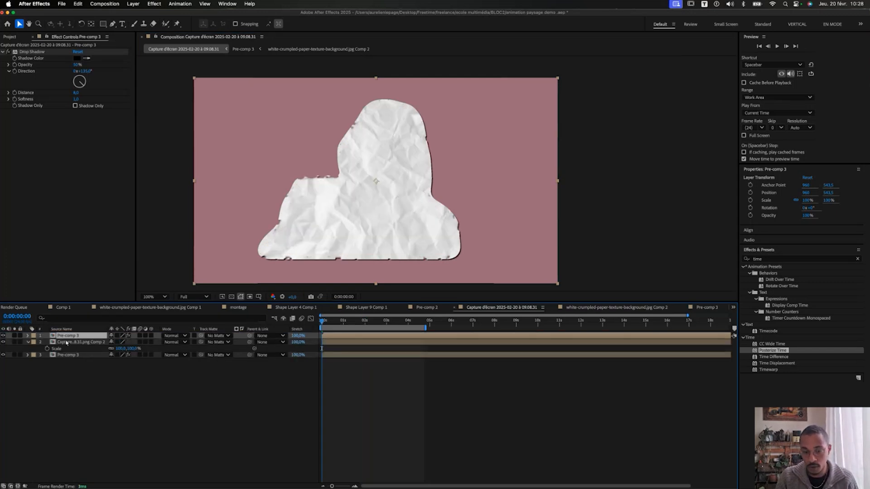
Hide the top Pre-comp 3 copy and search Effects & Presets for 'dis'.
left_click(3, 336)
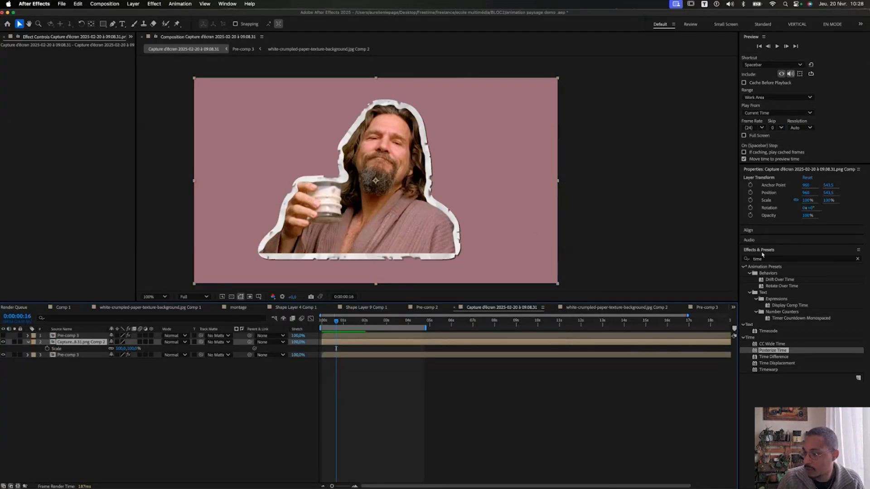
left_click(763, 258)
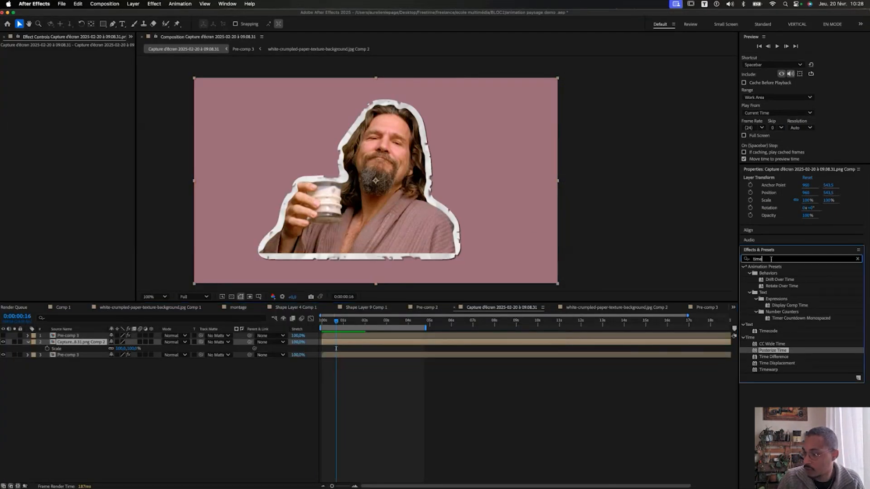
type("displac")
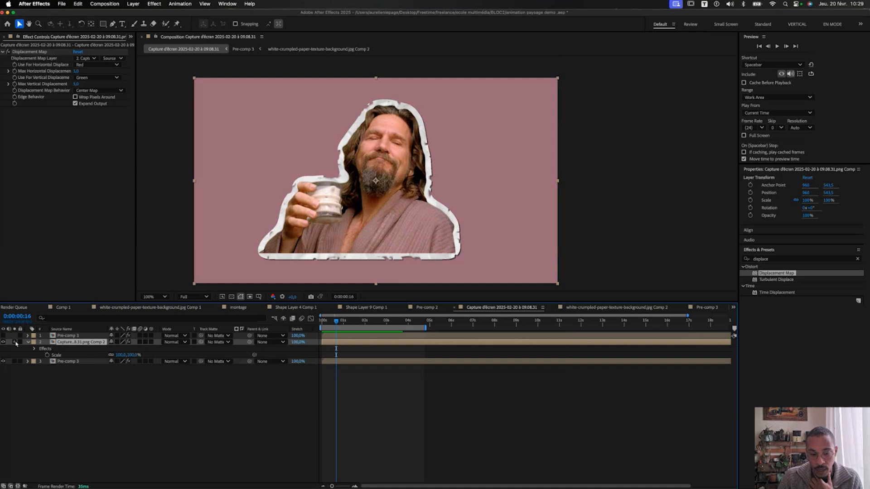
Use the top Pre-comp 3 as the displacement map layer, zoom to 200% and raise horizontal displacement.
left_click(15, 342)
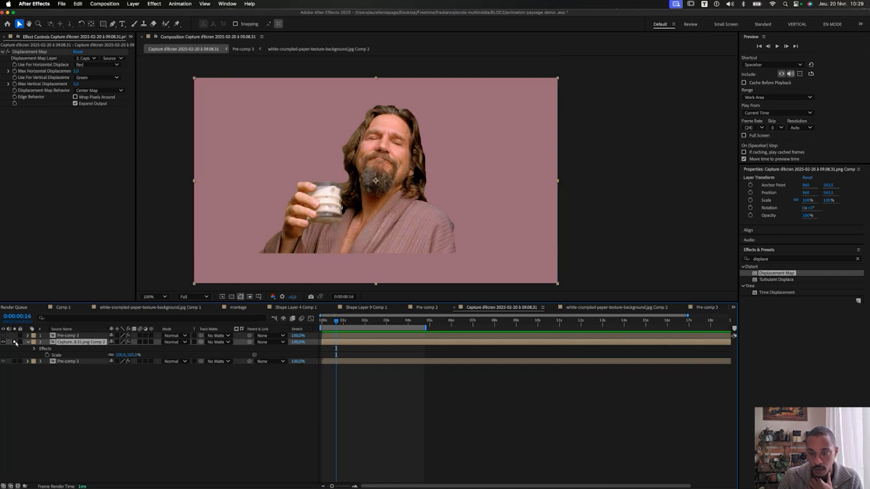
left_click(14, 343)
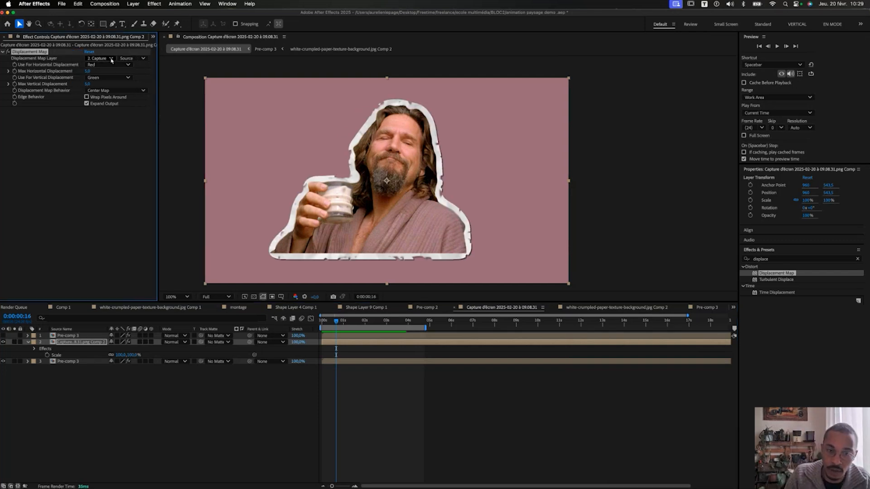
left_click(112, 60)
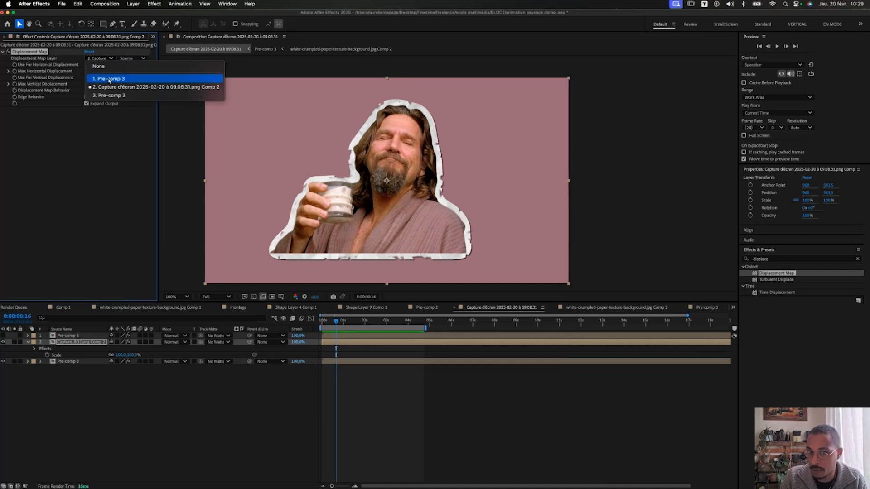
left_click(110, 78)
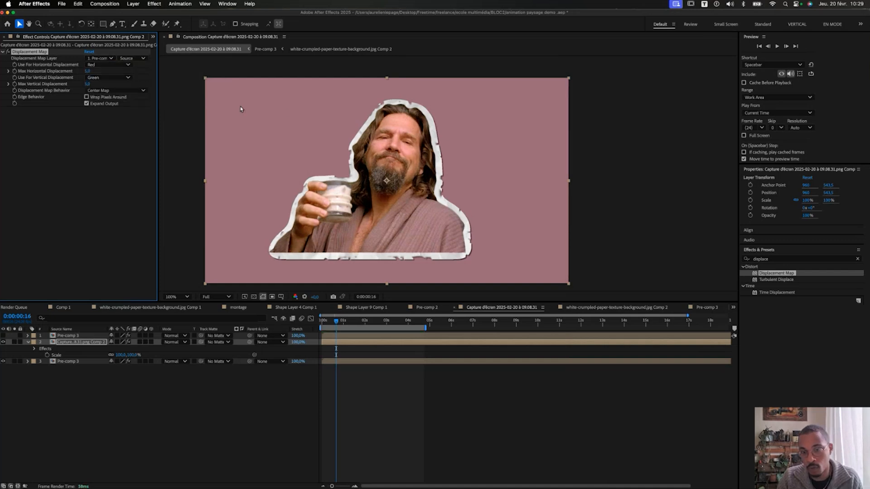
key("period")
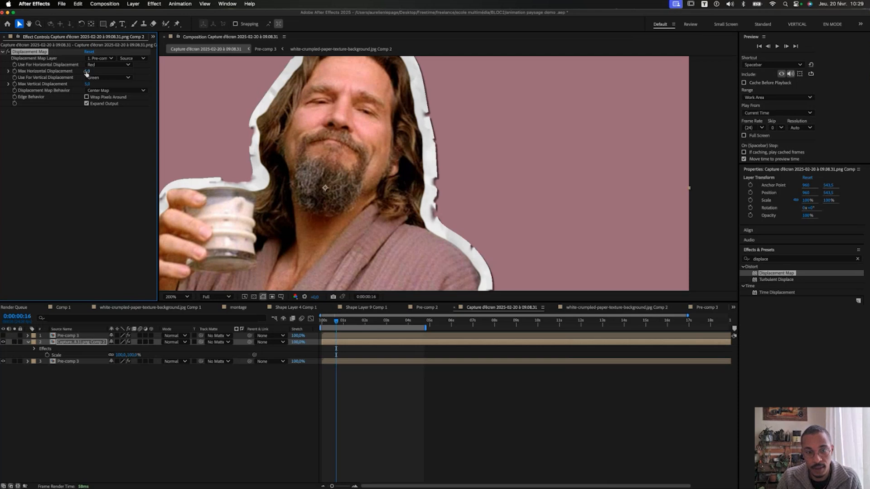
left_click_drag(87, 74, 114, 78)
scroll(340, 123, "up", 2)
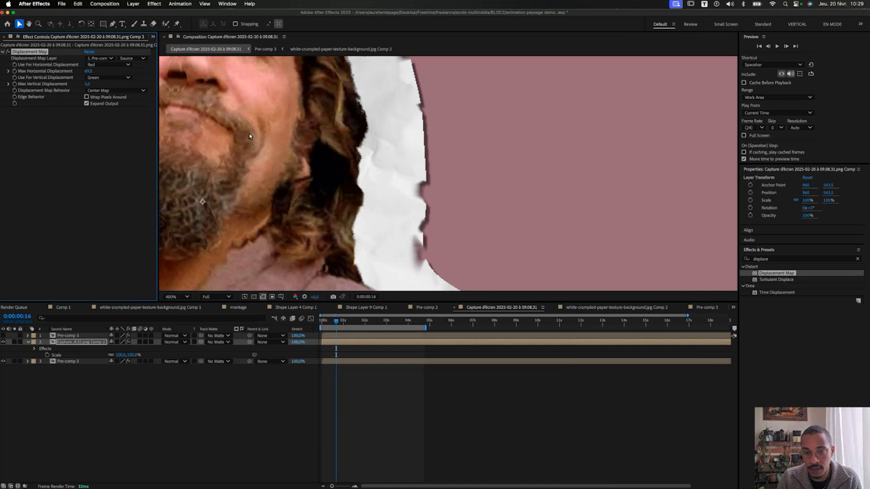
scroll(204, 139, "down", 2)
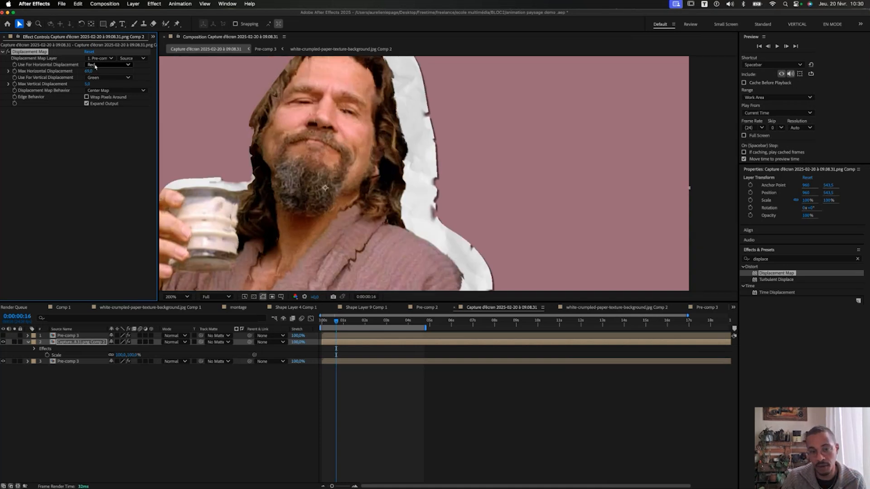
Set both horizontal and vertical displacement channels to Lightness.
left_click(96, 66)
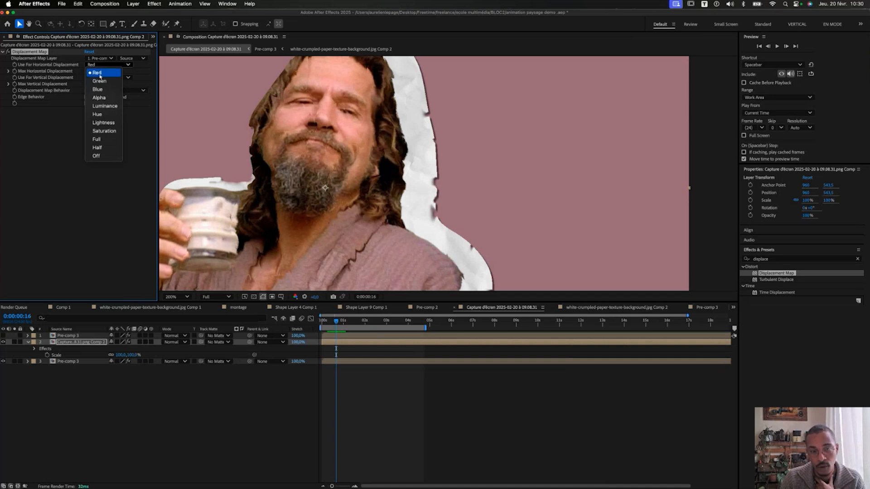
left_click(99, 80)
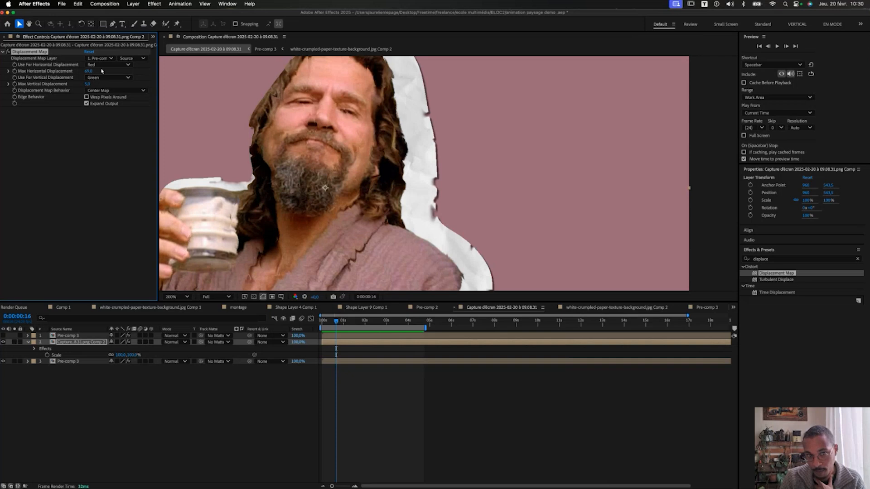
left_click(102, 66)
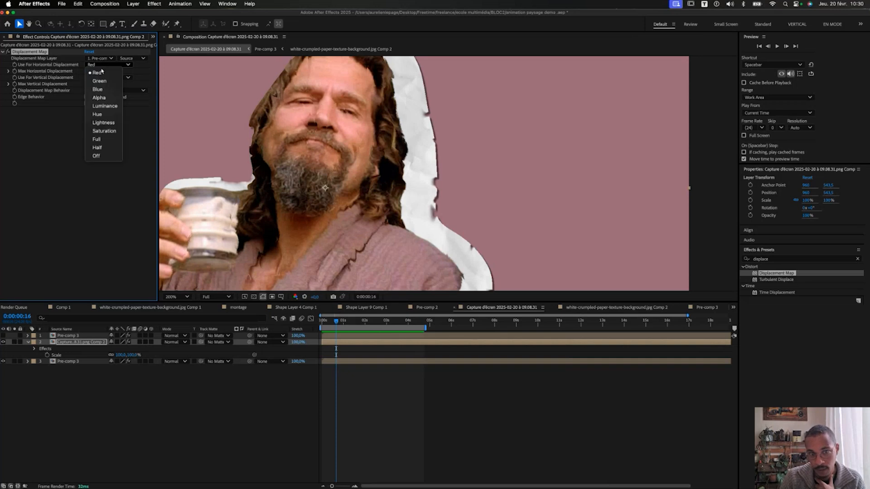
left_click(104, 107)
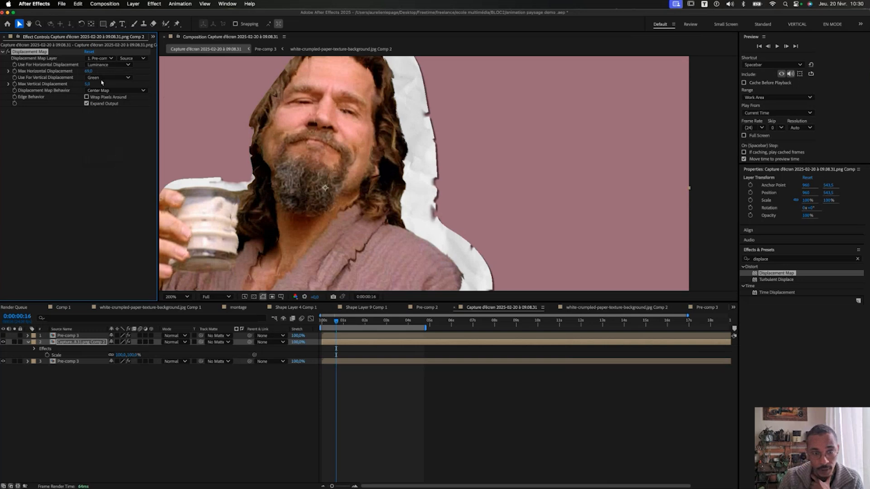
left_click(108, 64)
left_click(105, 123)
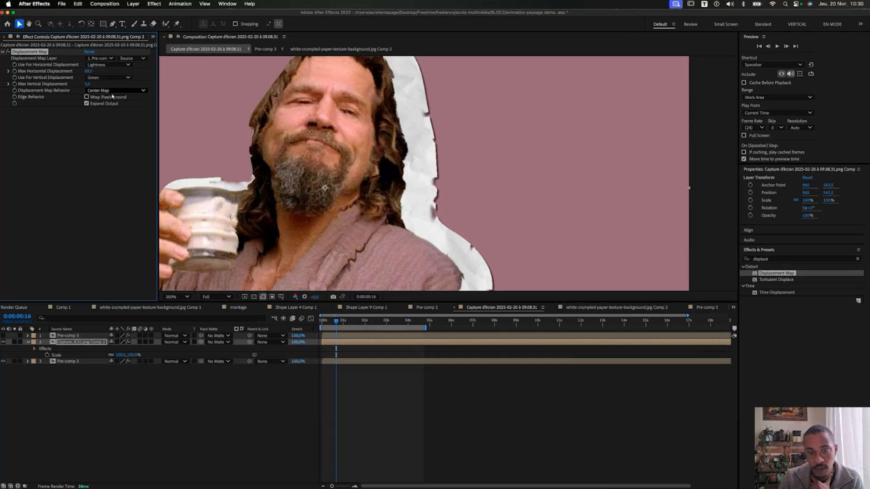
left_click(116, 78)
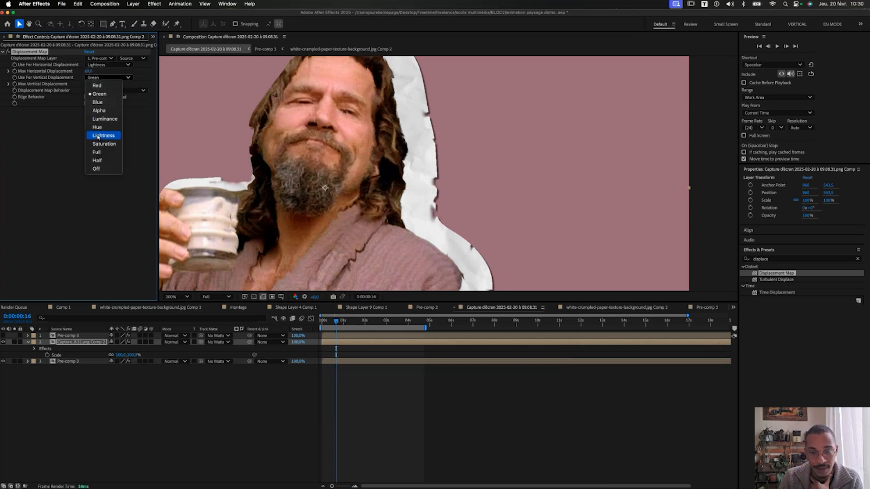
left_click(102, 135)
Set Max Horizontal and Max Vertical Displacement to 20, then fit the frame in view.
left_click(92, 71)
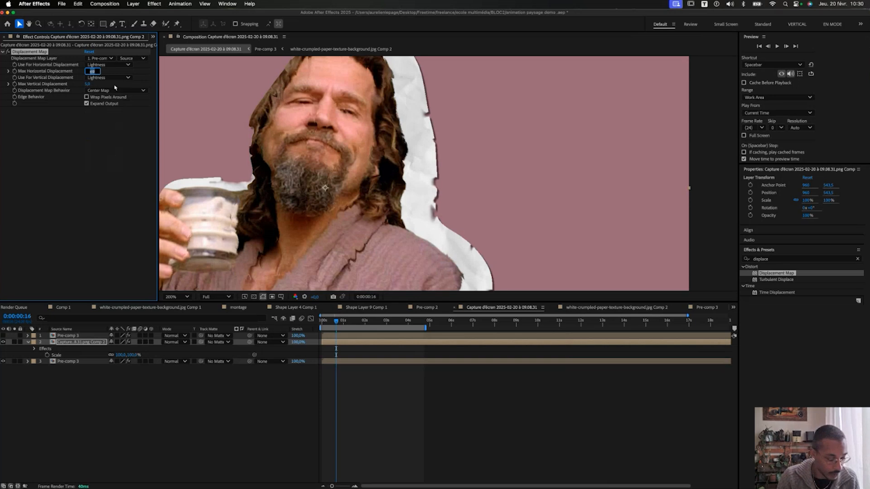
type("20")
key("Tab")
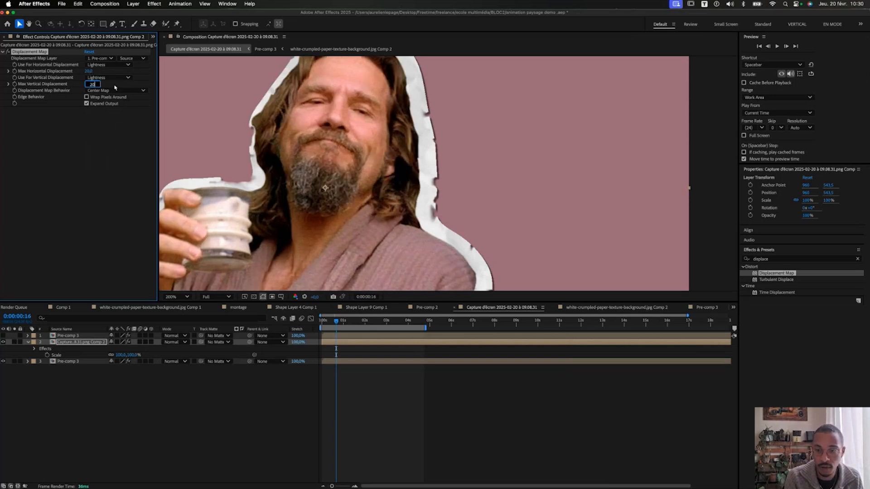
type("20")
key("Return")
scroll(324, 112, "up", 3)
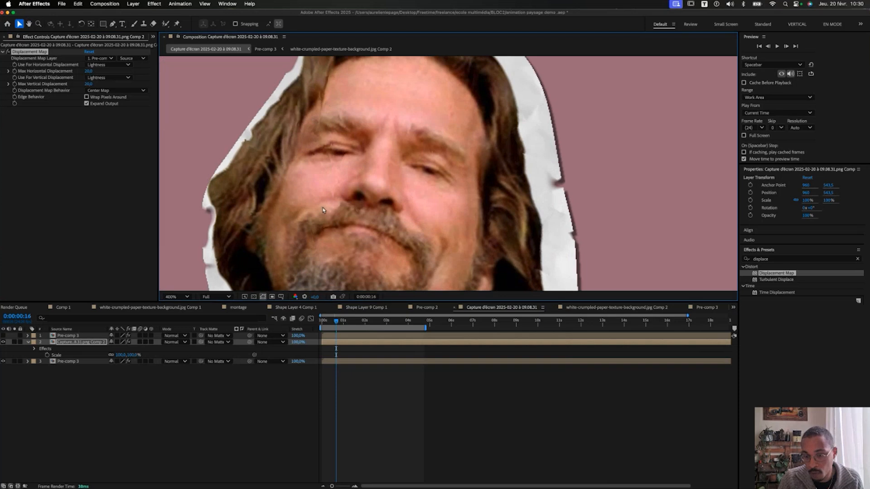
key("slash")
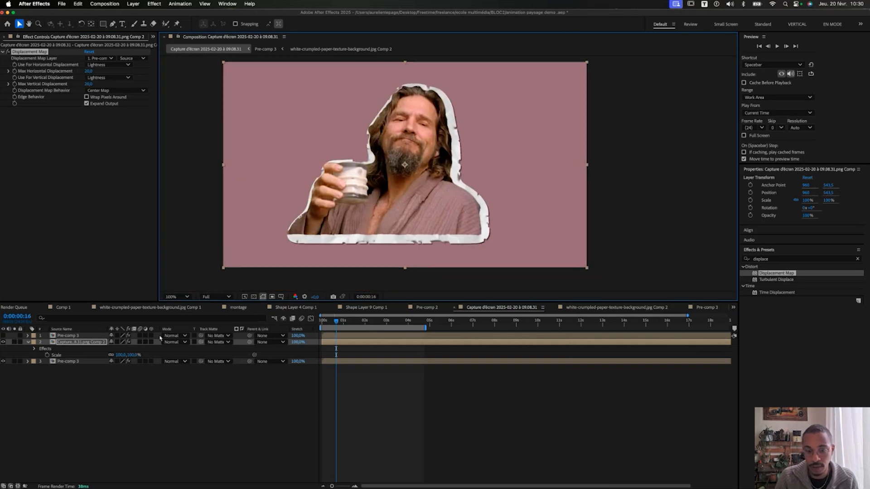
Nudge the cut-out slightly right and down, preview it, and select the Pre-comp 3 paper layer.
left_click_drag(341, 147, 343, 147)
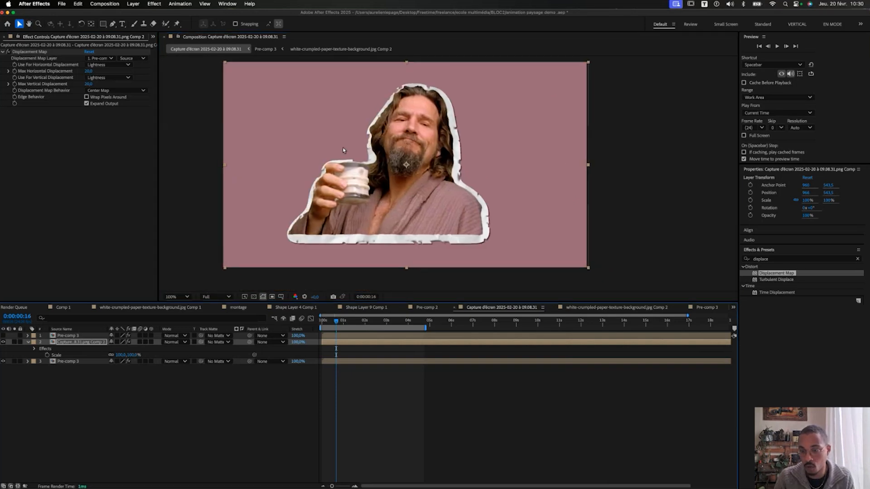
key("space")
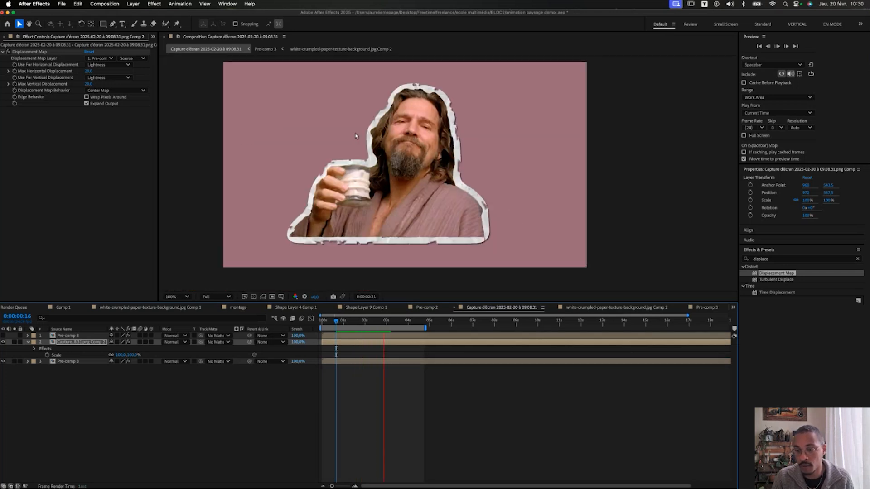
key(".")
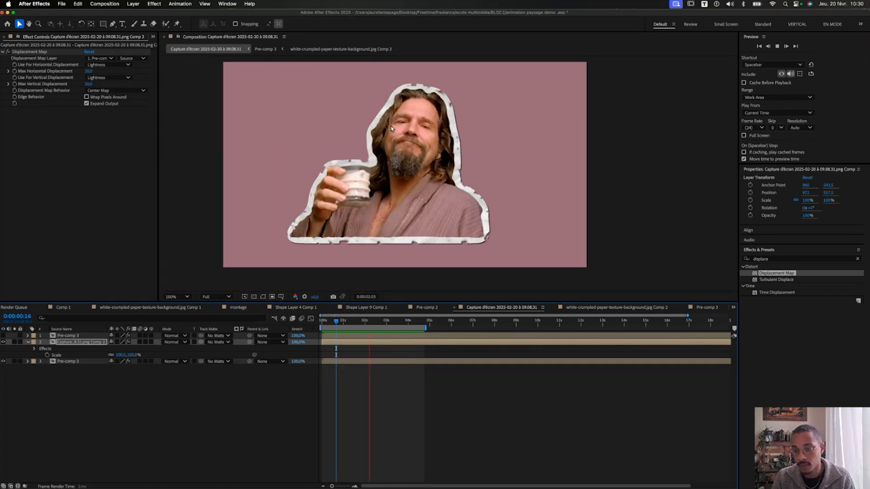
key("space")
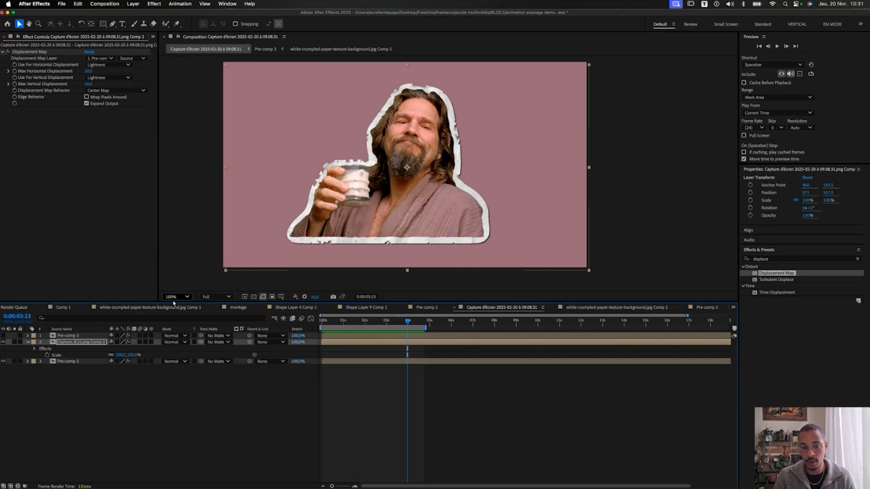
left_click(73, 335)
Show the crumpled-paper layer and try several blending modes from its Mode menu.
left_click(4, 336)
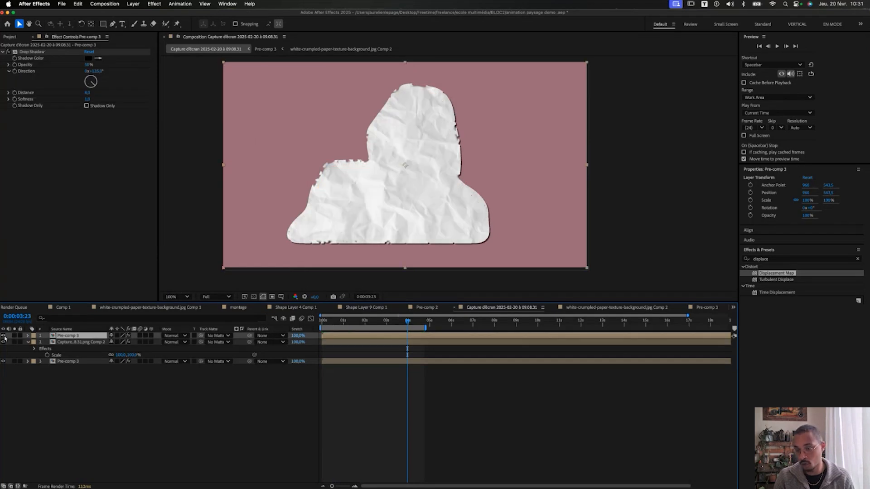
left_click(151, 322)
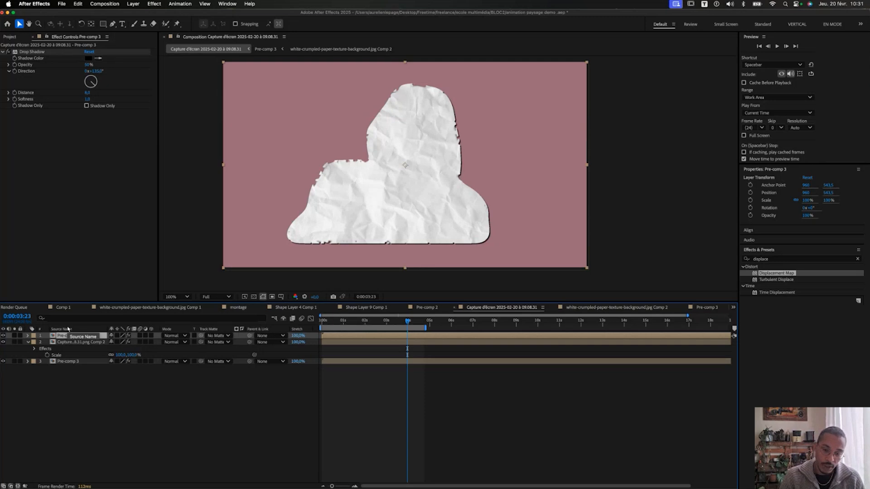
left_click(176, 338)
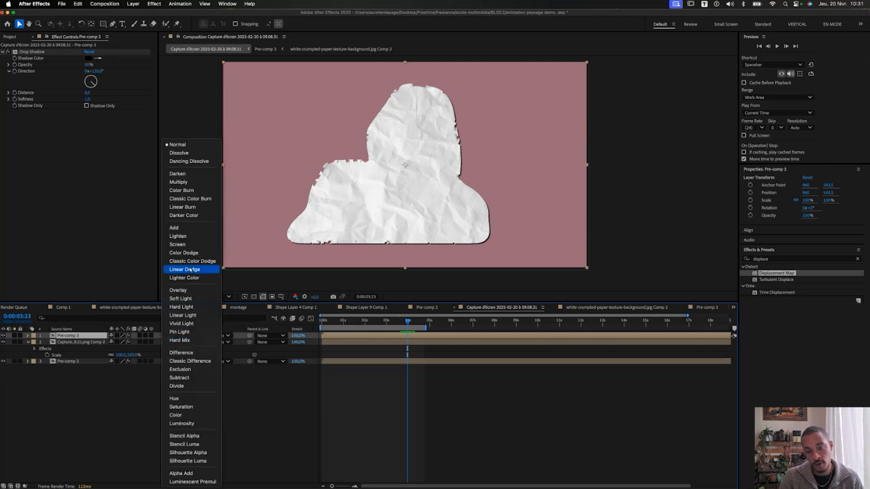
left_click(184, 270)
left_click(181, 336)
left_click(181, 340)
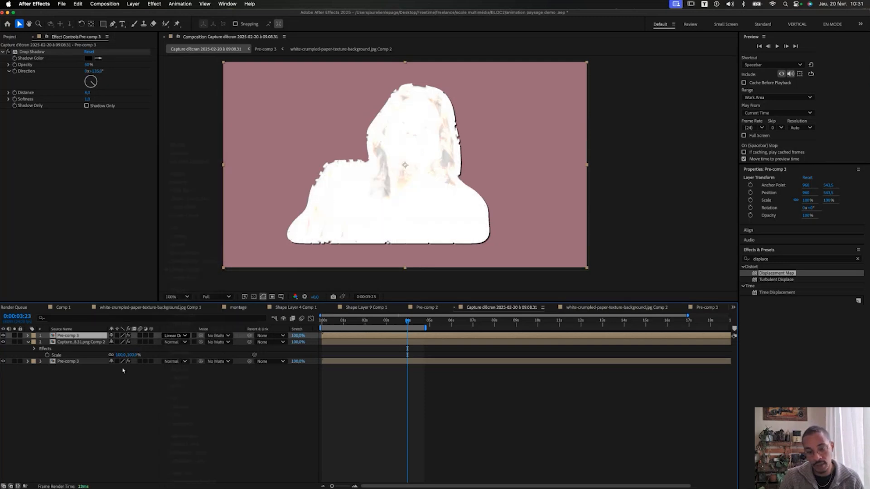
Cycle the paper layer's blending modes with Shift+= / Shift+- and settle on Multiply.
key("shift+equal")
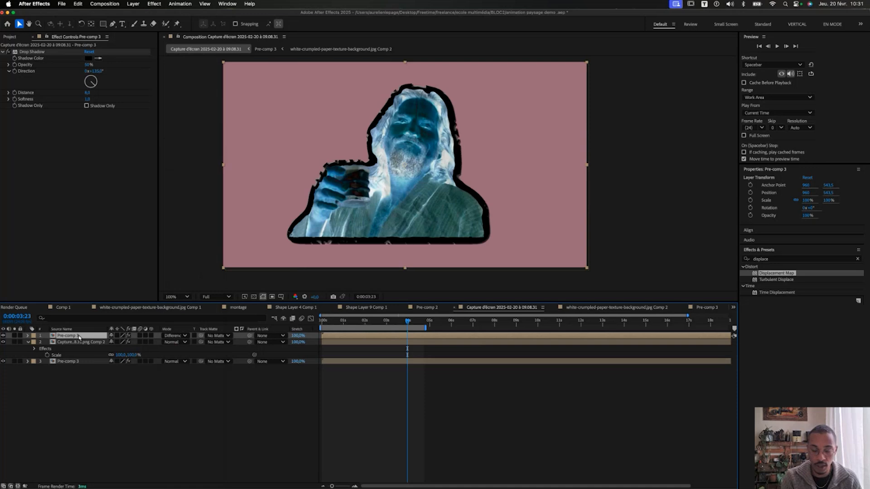
key("super+z")
key("shift+minus")
key("shift+minus")
key("shift+minus")
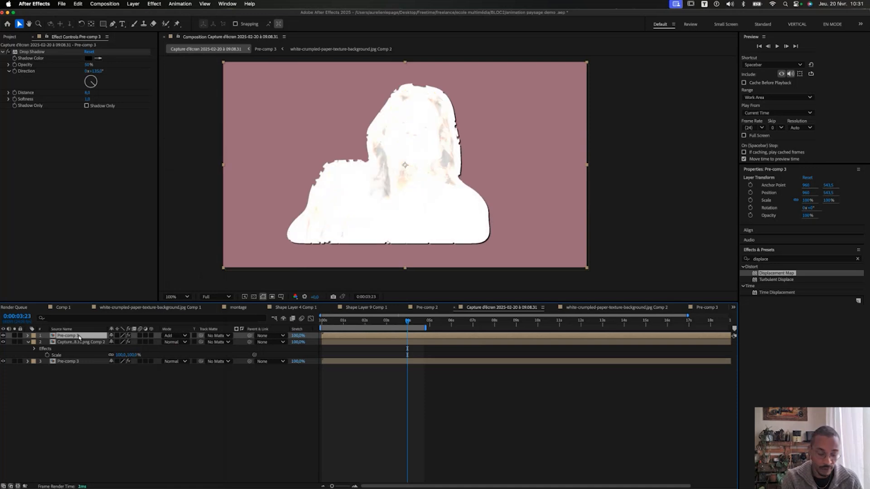
key("shift+equal")
key("shift+equal")
key("shift+equal")
key("shift+equal")
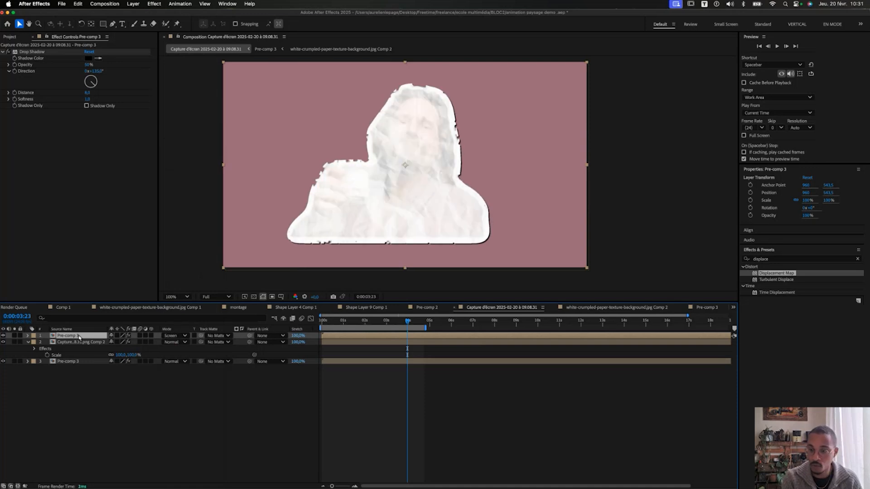
key("shift+equal")
key("shift+equal")
key("shift+equal")
key("shift+equal")
key("shift+equal")
key("shift+equal")
key("shift+equal")
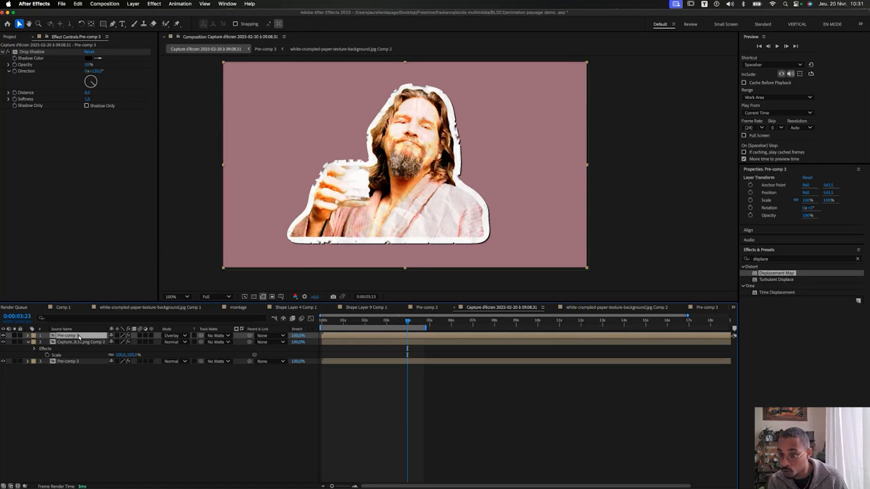
key("shift+minus")
key("shift+minus")
key("shift+minus")
key("shift+minus")
key("shift+minus")
key("shift+minus")
key("shift+minus")
key("shift+minus")
key("shift+minus")
key("shift+minus")
key("shift+minus")
key("shift+minus")
key("shift+minus")
key("shift+minus")
key("shift+minus")
key("shift+minus")
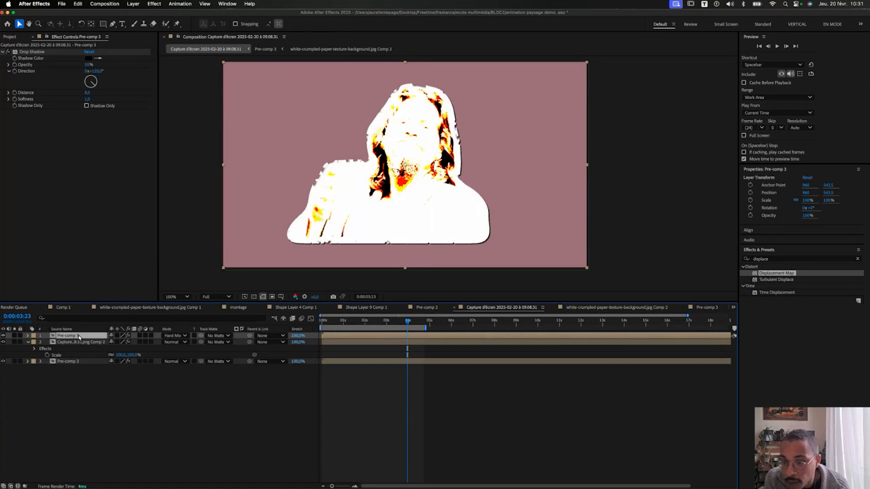
left_click(178, 336)
left_click(381, 185)
scroll(381, 185, "up", 1)
Toggle the paper layer off and on, then preview the textured sticker.
left_click_drag(354, 151, 358, 238)
left_click(3, 335)
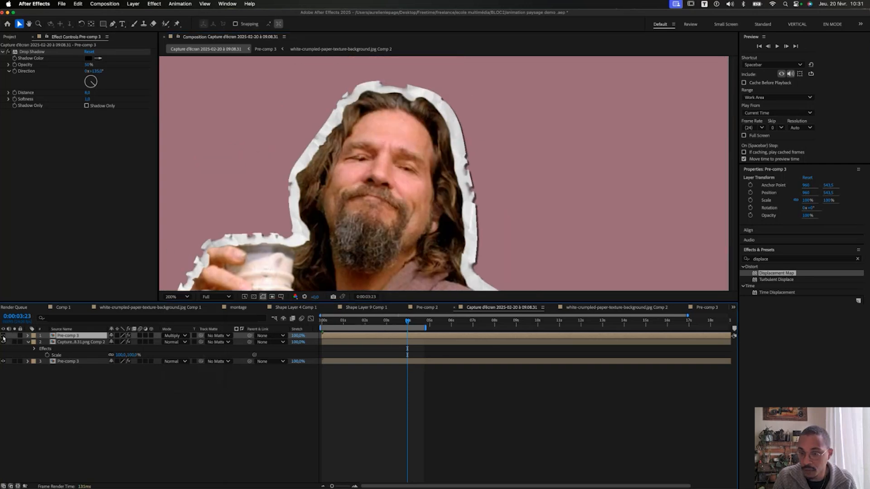
left_click(3, 336)
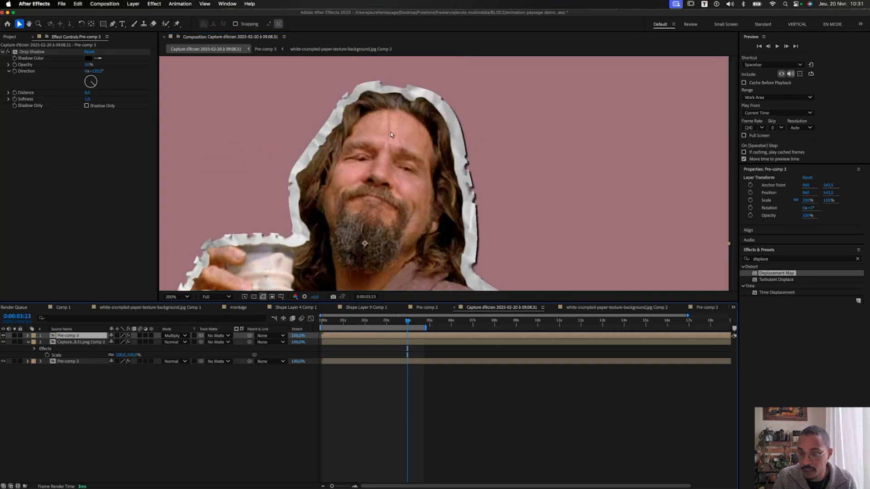
key("space")
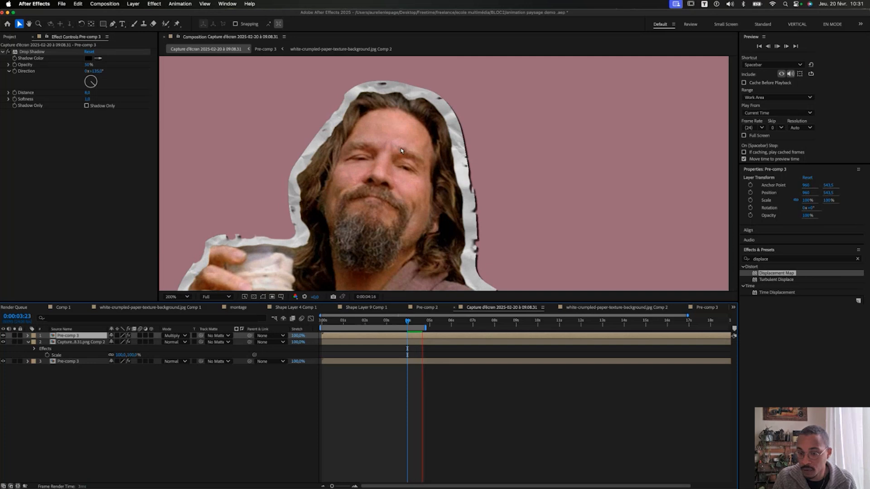
scroll(402, 150, "down", 1)
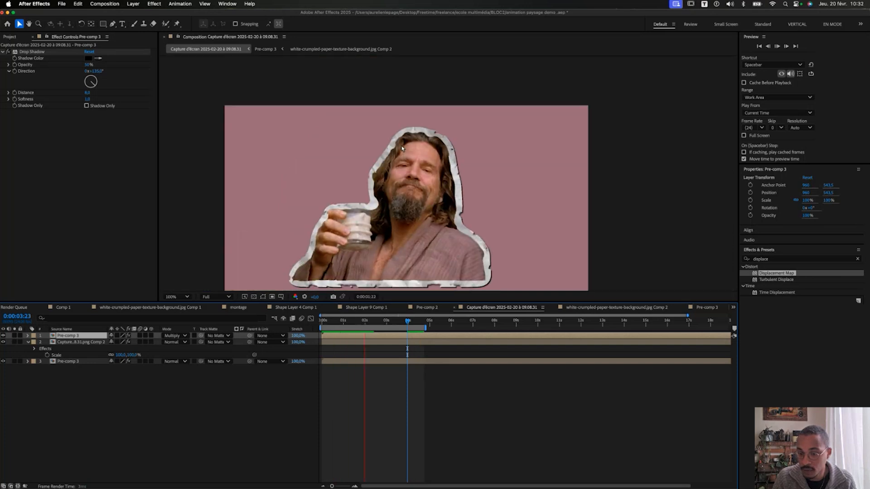
key("space")
Select all three sticker layers and precompose them.
left_click_drag(116, 406, 97, 333)
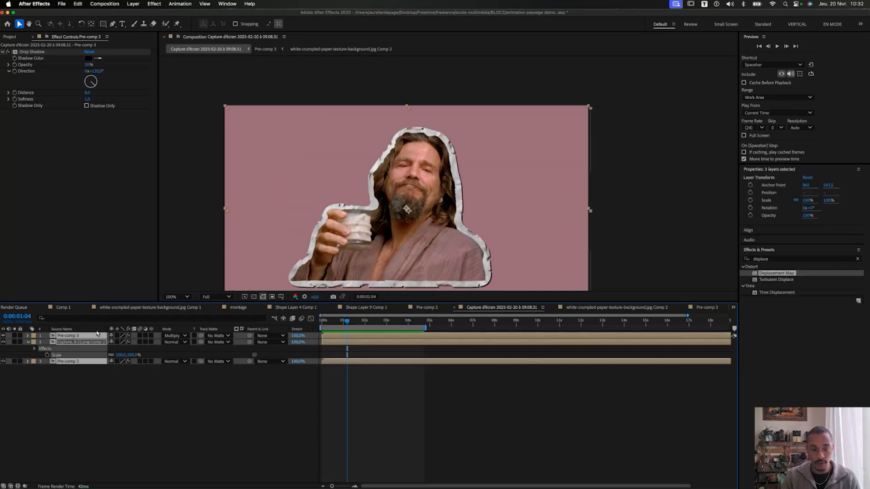
right_click(71, 345)
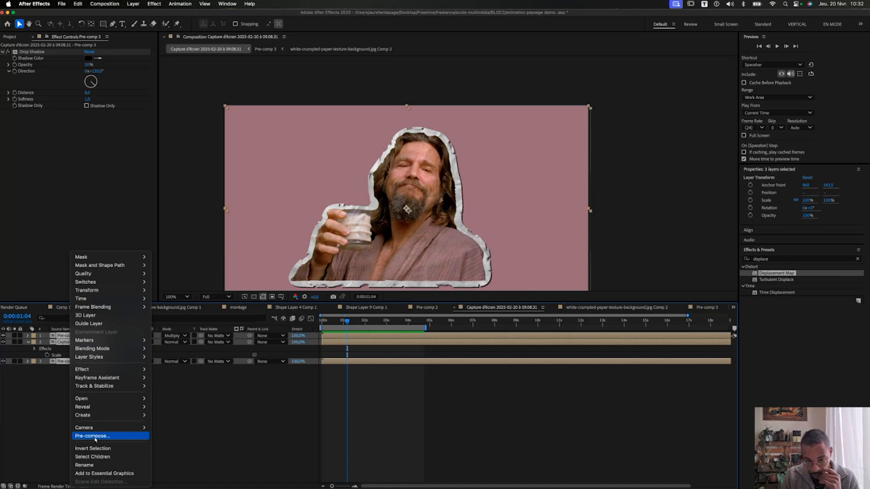
left_click(88, 435)
Confirm Pre-comp 4 and apply CC Page Turn to it at the timeline start.
left_click(498, 310)
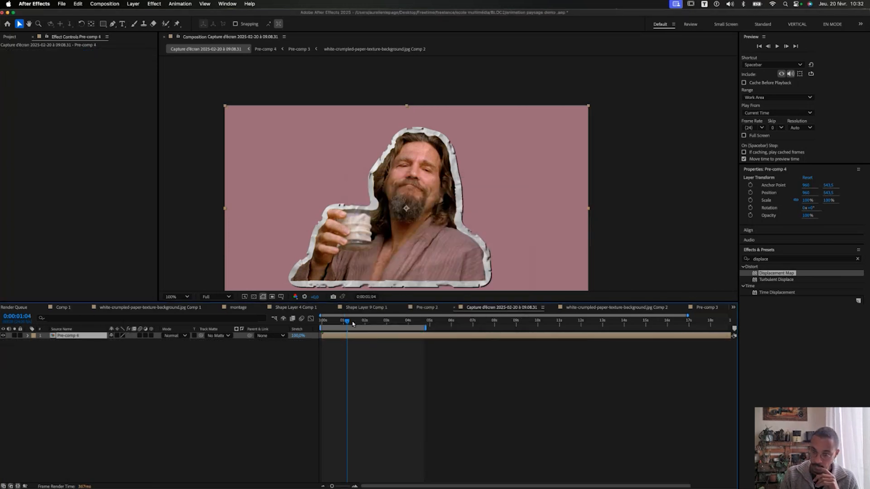
key("Home")
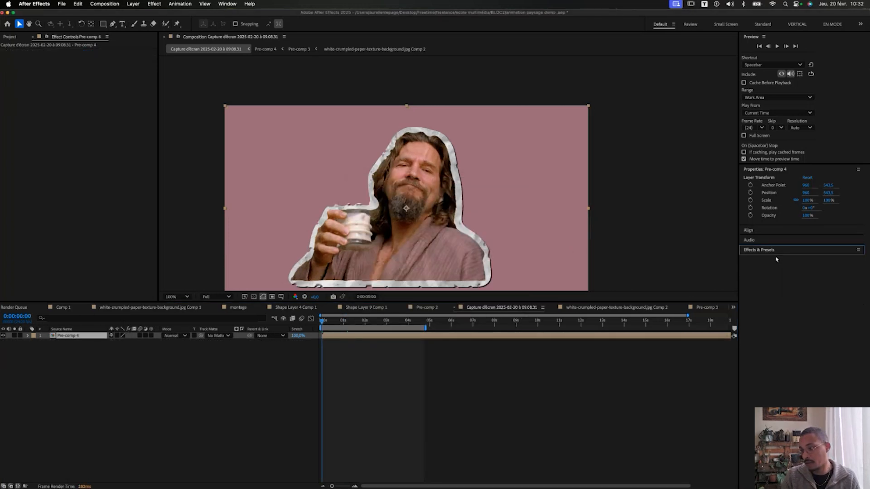
left_click(778, 260)
type("cc page turn")
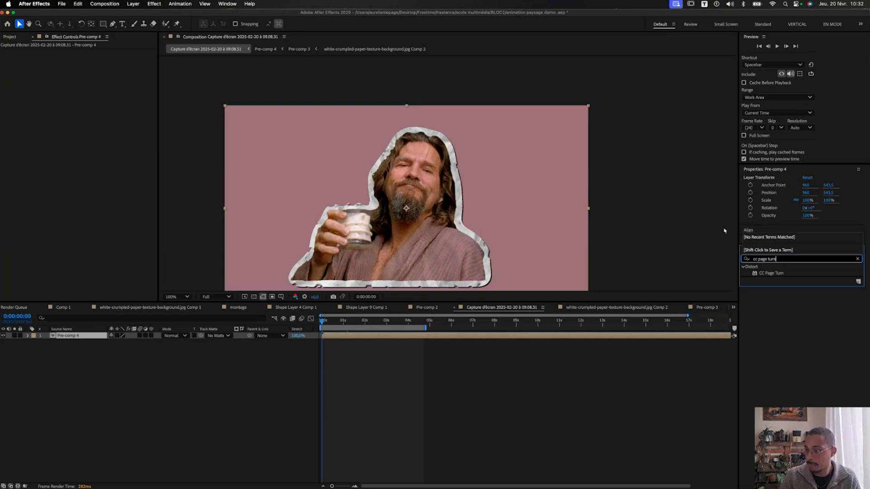
key("Return")
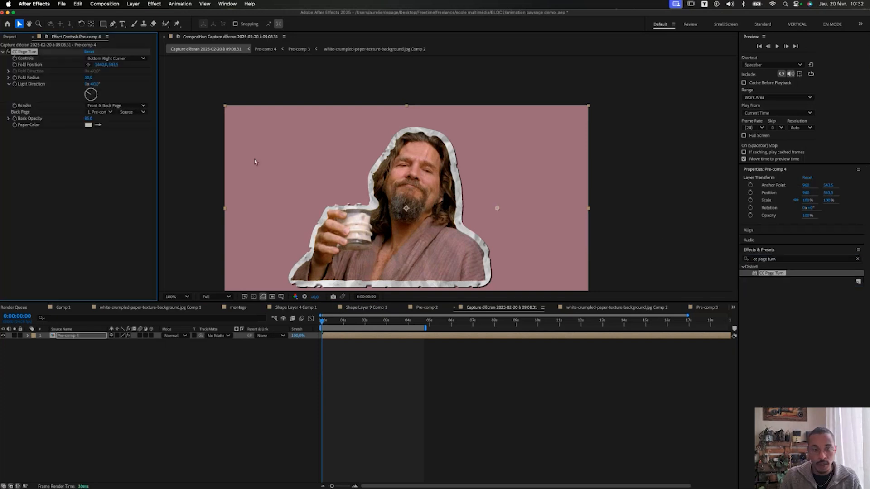
Drag the fold far left, keyframe Fold Position, and preview the peel.
left_click_drag(502, 211, 9, 92)
left_click(14, 65)
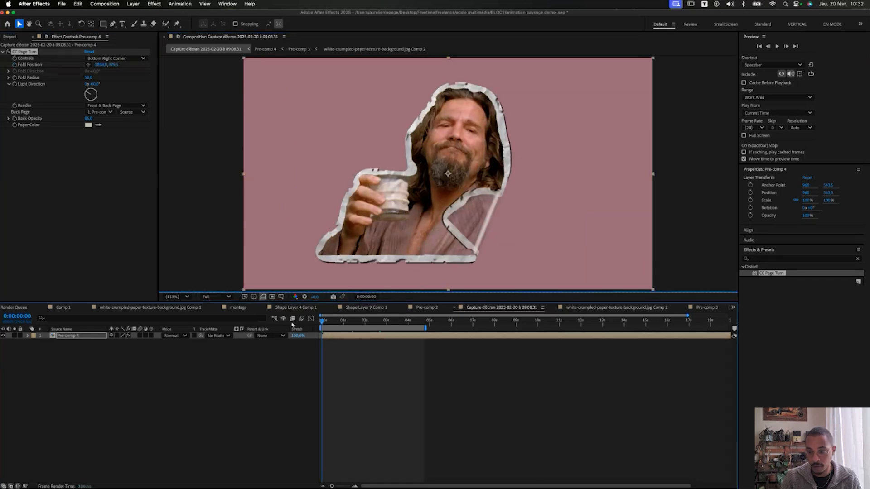
left_click_drag(291, 321, 319, 322)
key("space")
key("space")
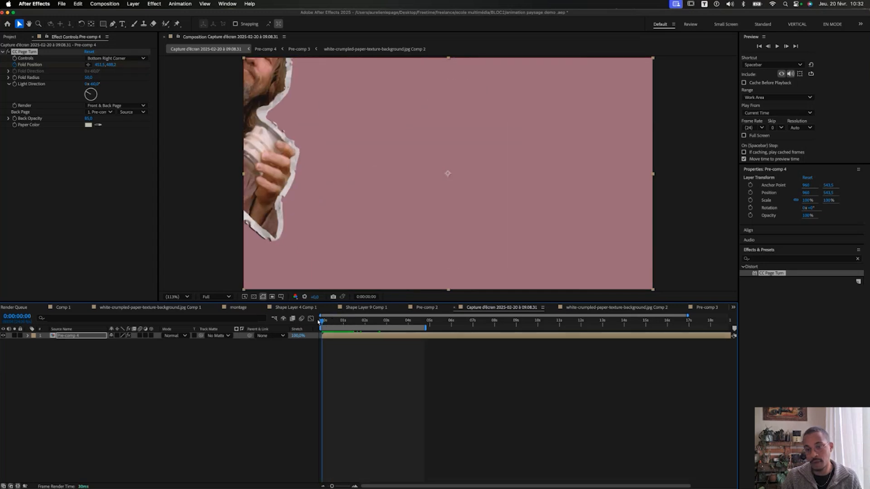
key("space")
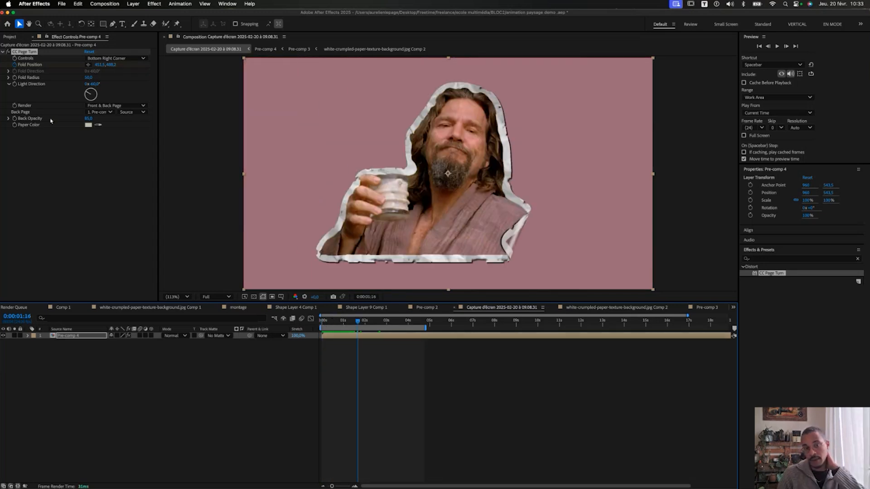
Try CC Page Turn's Front Page and Back Page render options while scrubbing the curl.
left_click(119, 105)
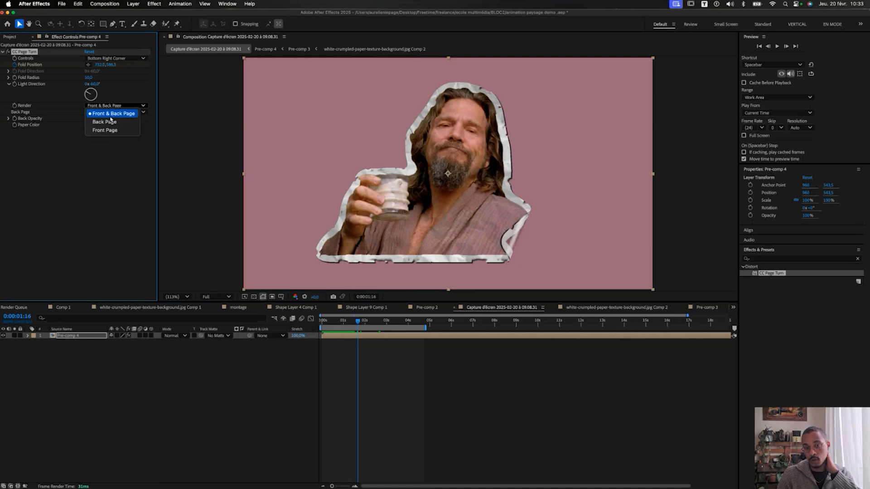
left_click(106, 131)
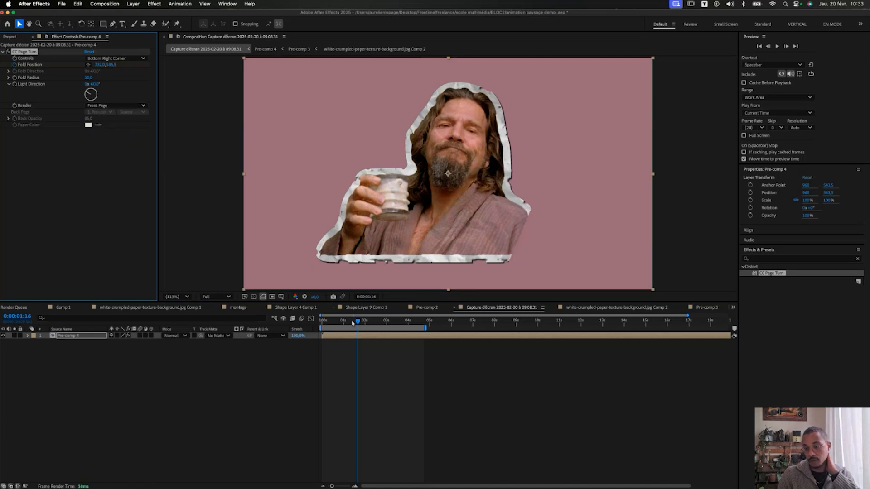
mouse_move(352, 324)
left_mouse_down()
mouse_move(321, 323)
mouse_move(363, 324)
mouse_move(339, 325)
mouse_move(353, 324)
left_mouse_up()
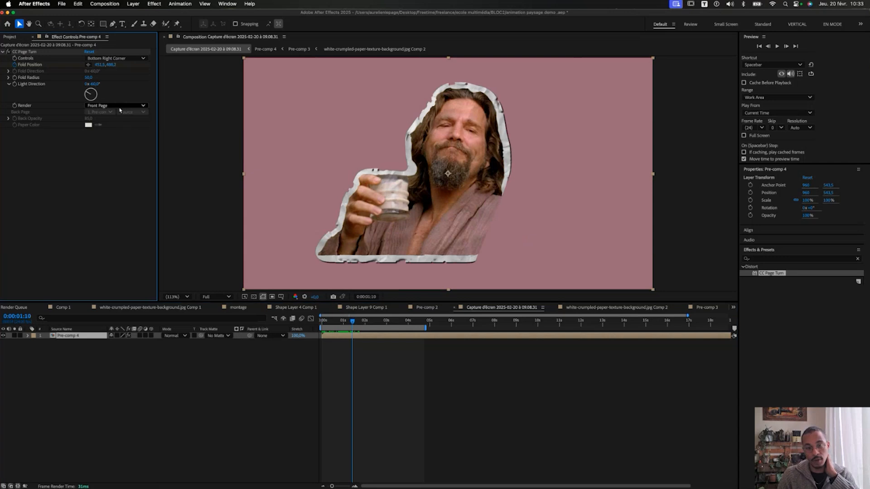
left_click(123, 105)
left_click(105, 122)
left_click(364, 323)
left_click_drag(364, 324, 349, 324)
Set Render to Front & Back Page, then duplicate the Pre-comp 4 layer with Cmd+D.
left_click(117, 106)
left_click(116, 113)
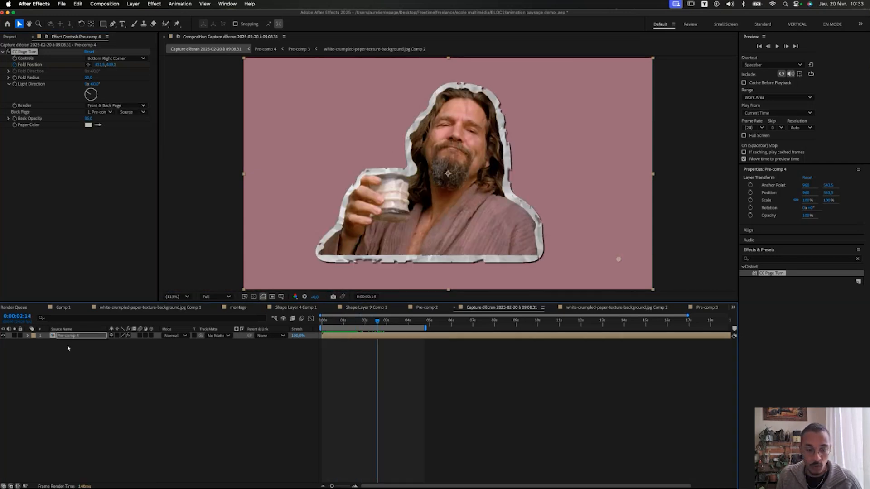
left_click(19, 114)
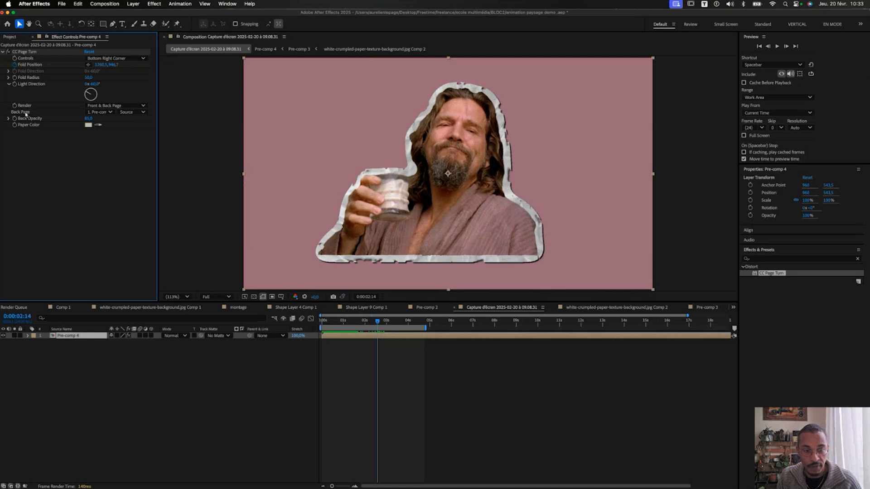
left_click(90, 113)
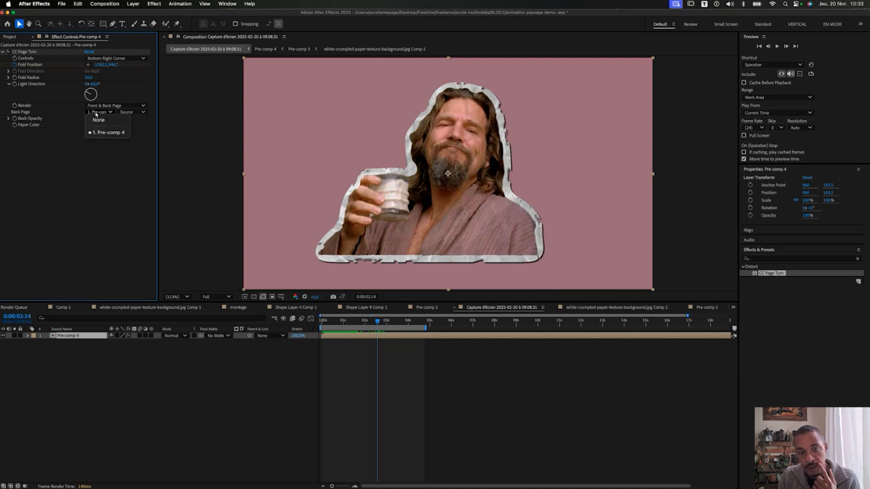
left_click(29, 116)
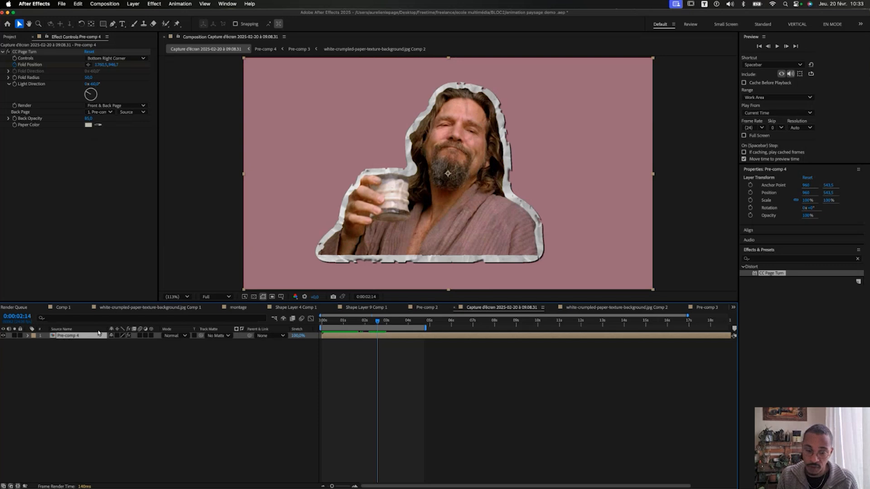
key("super+d")
left_click(73, 343)
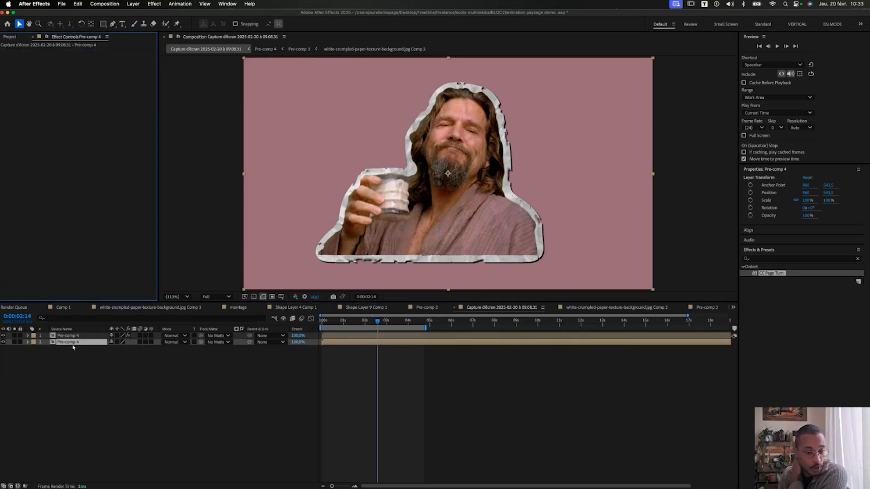
Apply the Fill effect to the duplicate Pre-comp 4 layer, filling it red.
left_click(767, 260)
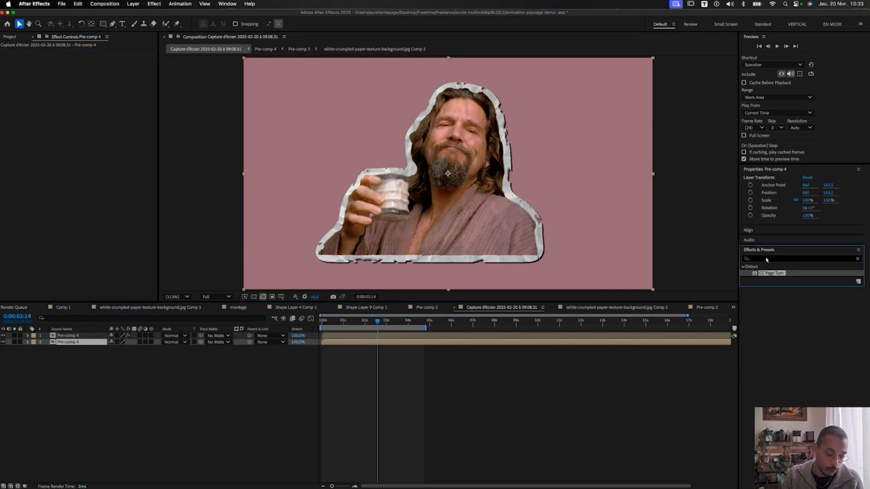
left_click(858, 259)
left_click(826, 260)
type("fill")
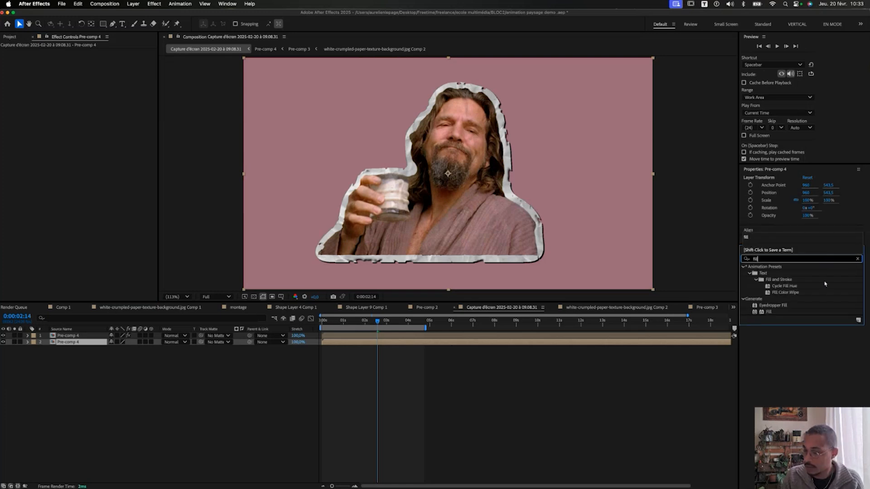
left_click_drag(769, 312, 156, 152)
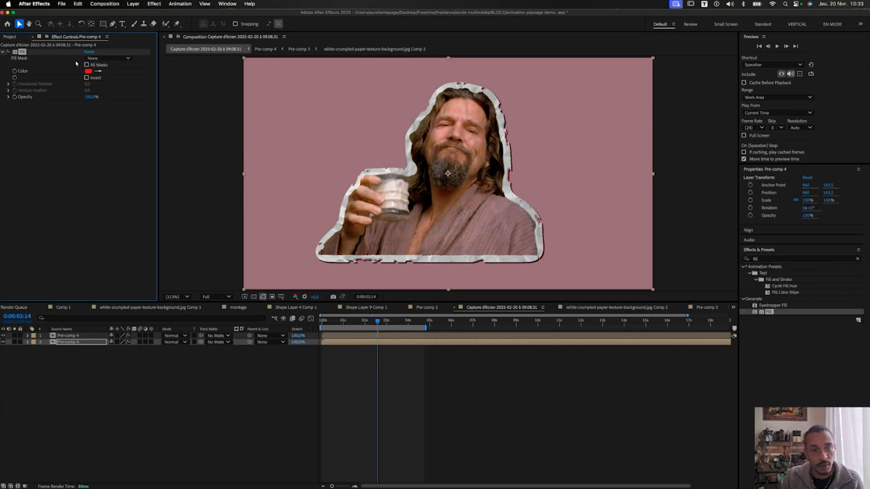
left_click(88, 71)
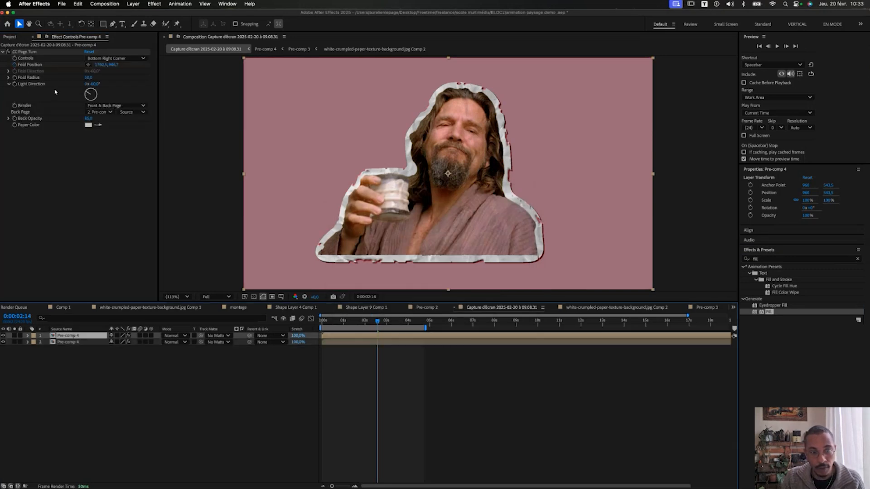
Set Back Page to 2. Pre-comp 4 with Source Effects & Masks, then hide layer 2.
left_click(99, 112)
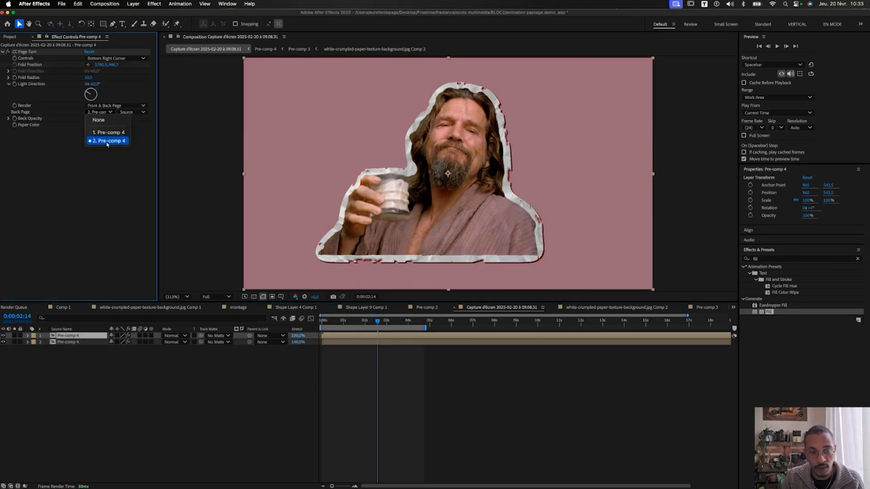
left_click(118, 130)
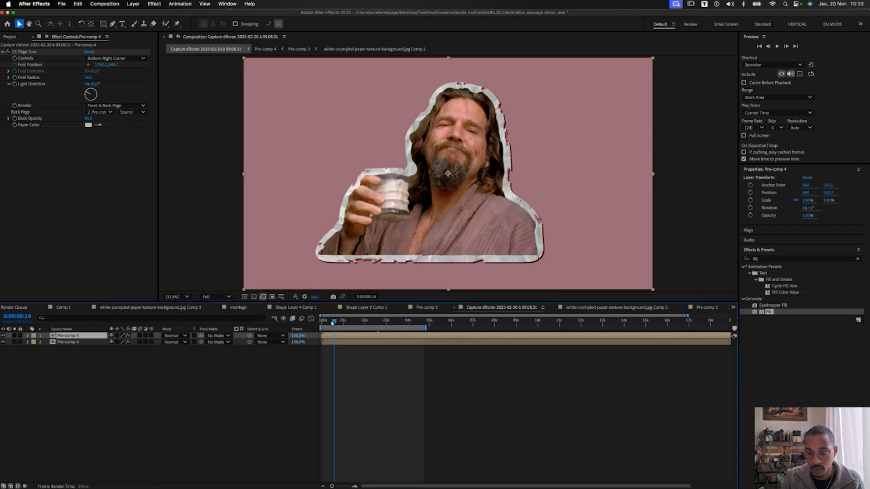
left_click_drag(343, 325, 356, 325)
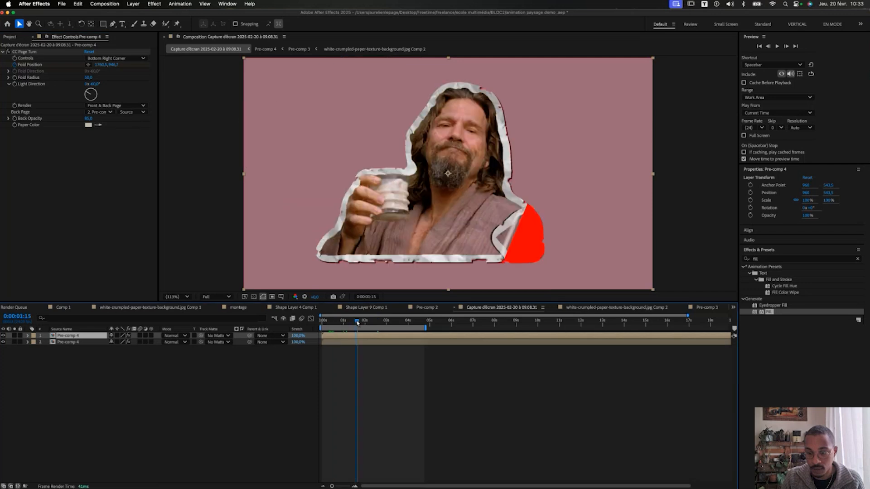
left_click(127, 114)
left_click(131, 138)
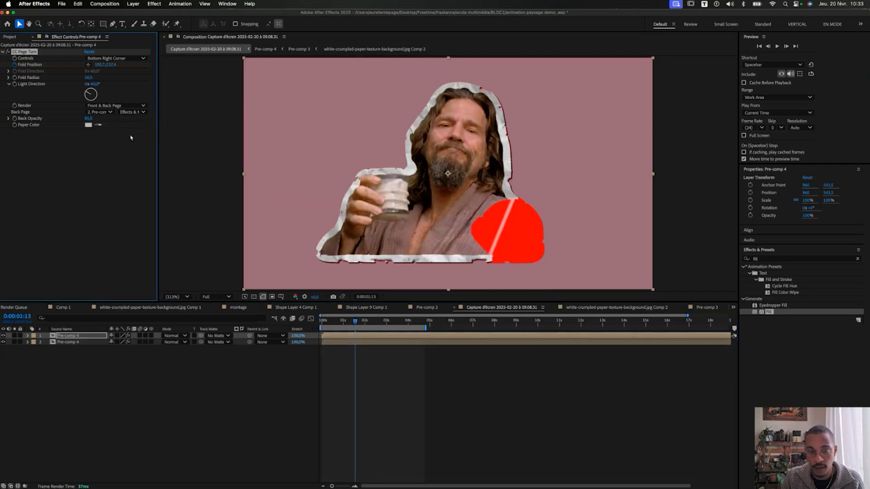
left_click(4, 342)
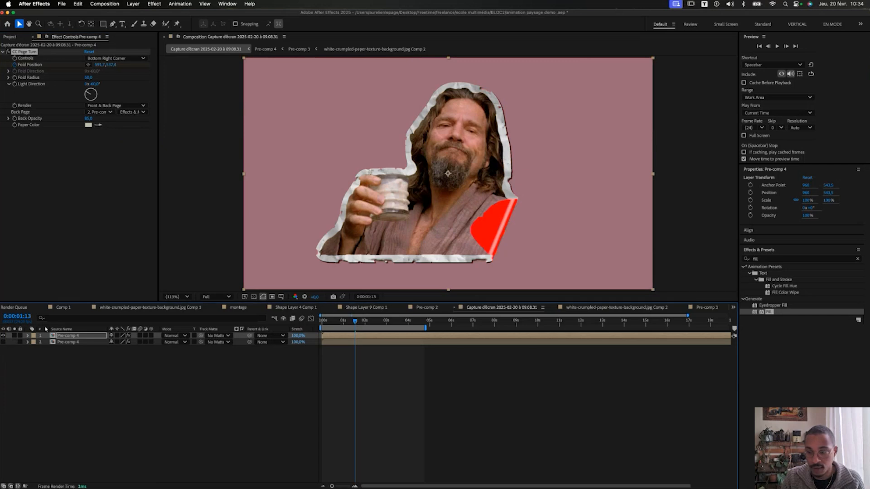
mouse_move(340, 323)
left_mouse_down()
mouse_move(322, 329)
mouse_move(343, 330)
left_mouse_up()
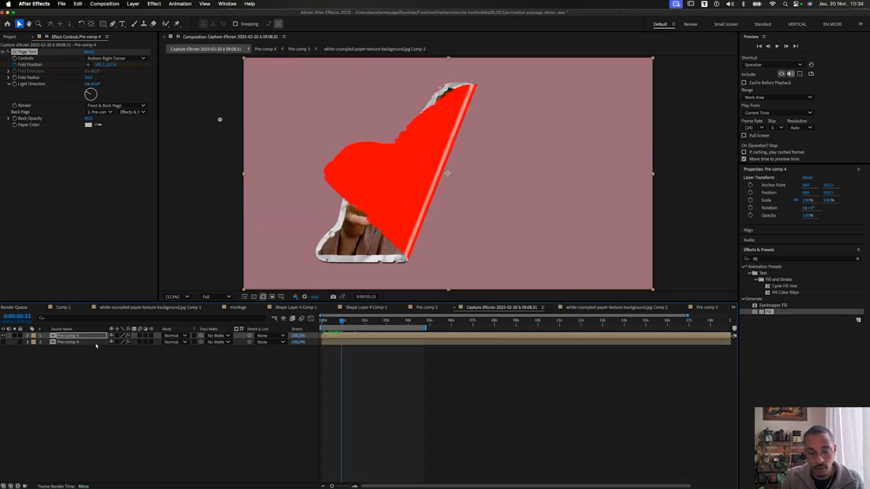
left_click(82, 343)
Change layer 2's Fill colour to light grey CDCDCD.
left_click(89, 72)
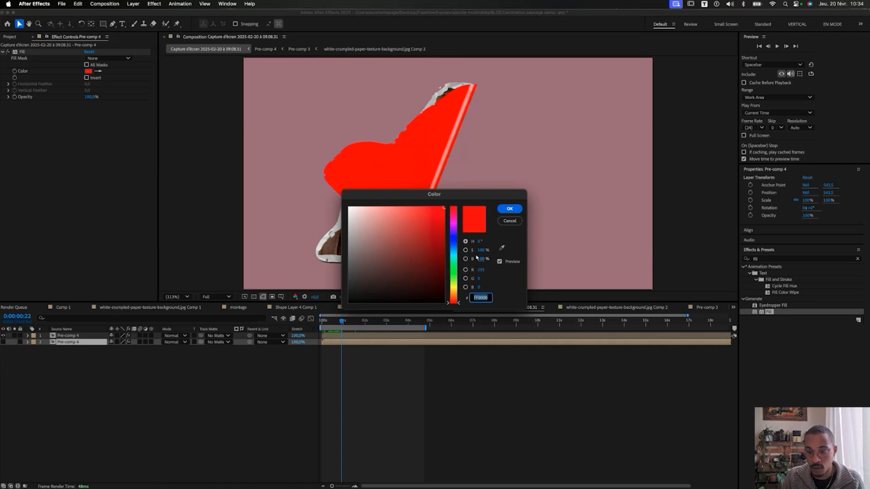
left_click_drag(399, 227, 296, 226)
left_click_drag(402, 191, 392, 197)
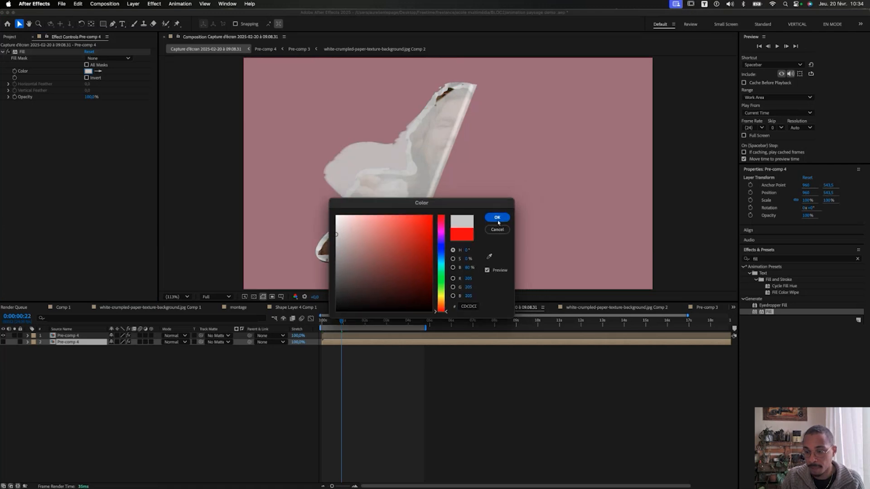
left_click(499, 215)
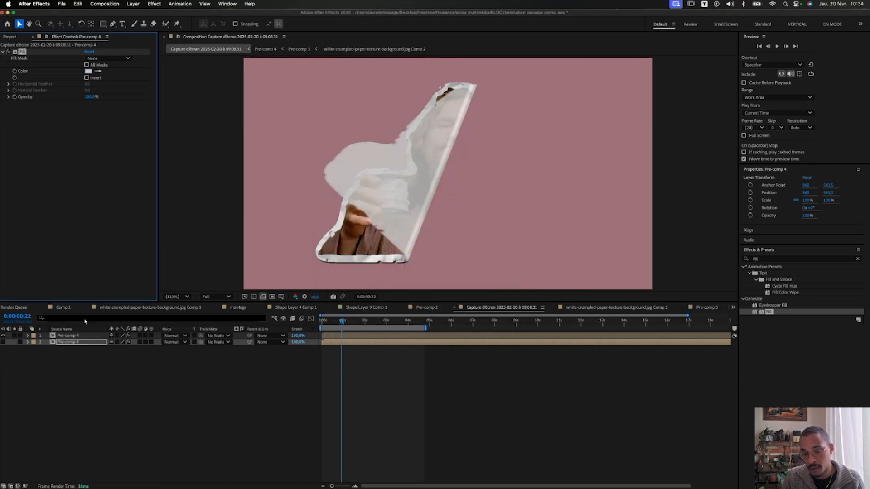
On layer 1, set CC Page Turn Back Opacity to 100 and rotate the Light Direction.
left_click(67, 336)
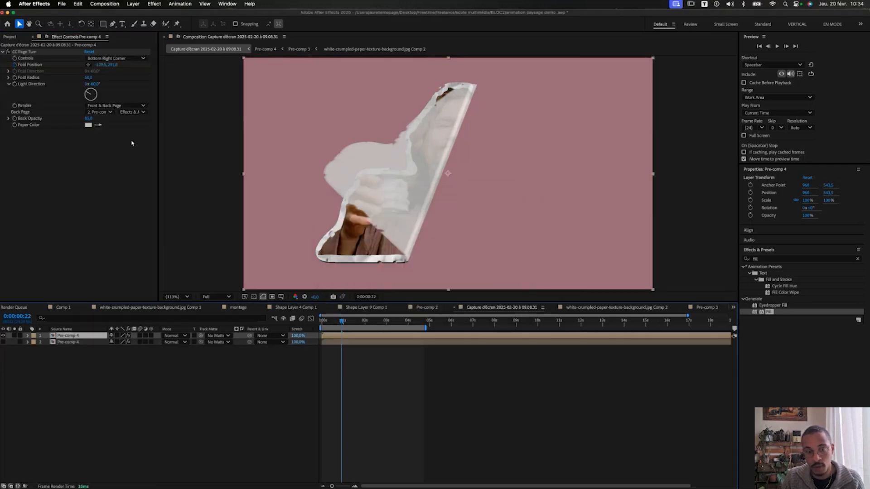
left_click(24, 122)
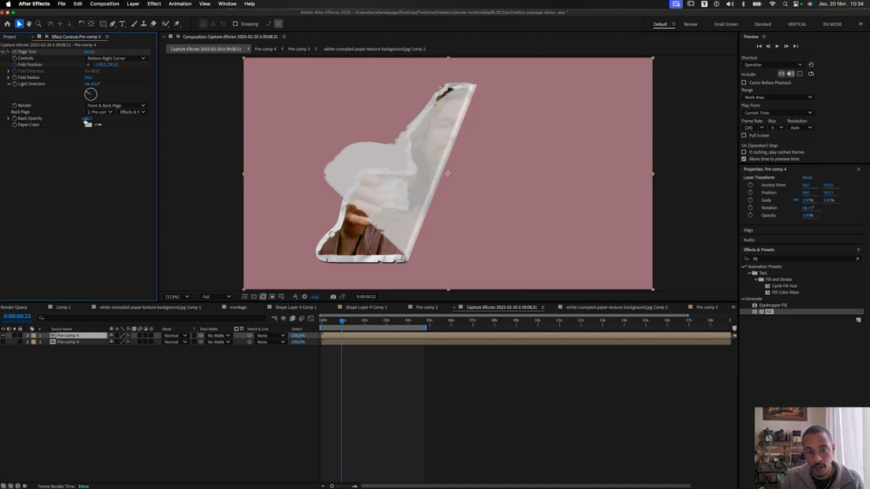
left_click_drag(85, 120, 198, 116)
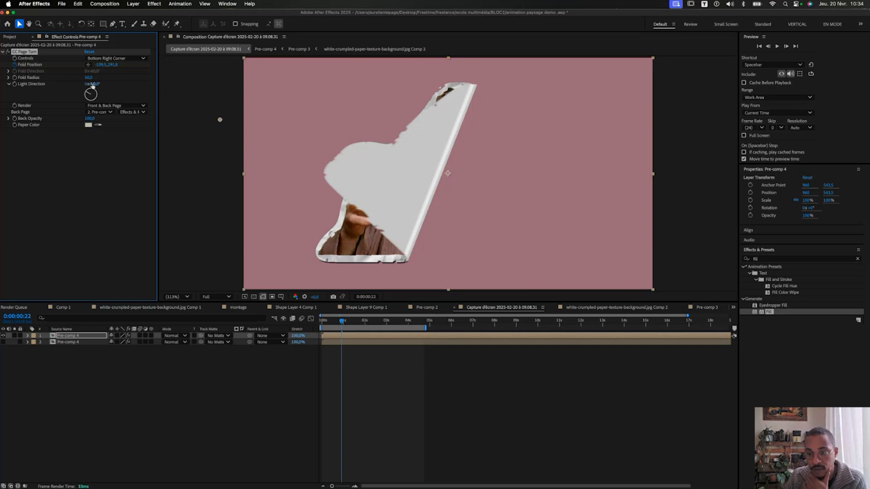
left_click_drag(92, 86, 78, 86)
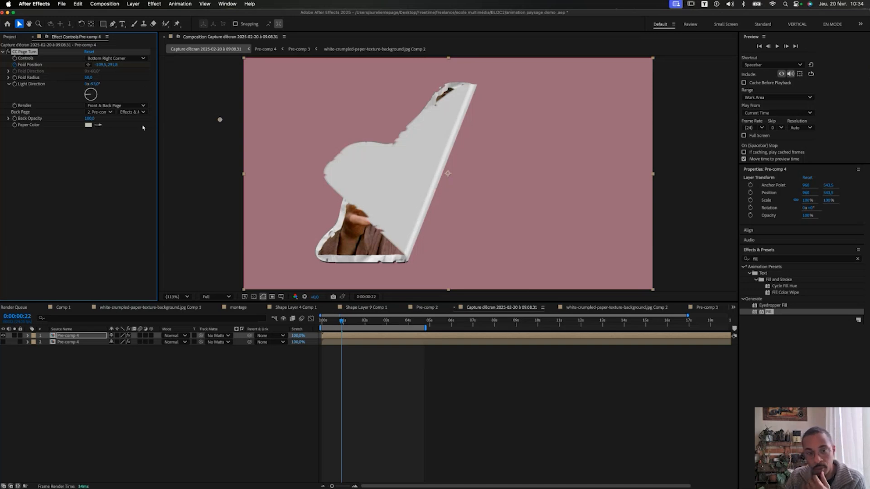
mouse_move(87, 96)
left_mouse_down()
mouse_move(97, 84)
mouse_move(78, 79)
mouse_move(232, 101)
mouse_move(204, 78)
mouse_move(166, 89)
mouse_move(1, 86)
left_mouse_up()
Shrink Fold Radius to 4.0, zoom onto the fold, then widen it to about 99.5.
left_click_drag(148, 76, 34, 81)
left_click_drag(88, 79, 71, 91)
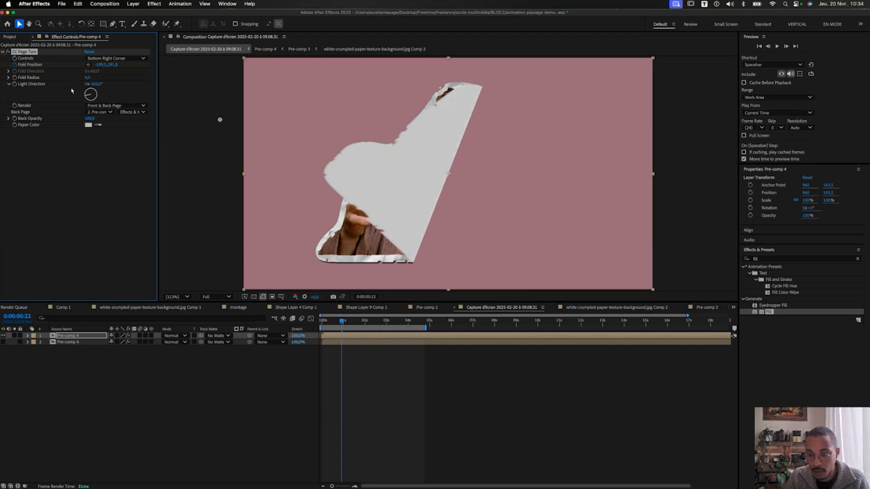
scroll(479, 218, "up", 1)
left_click_drag(422, 235, 469, 131)
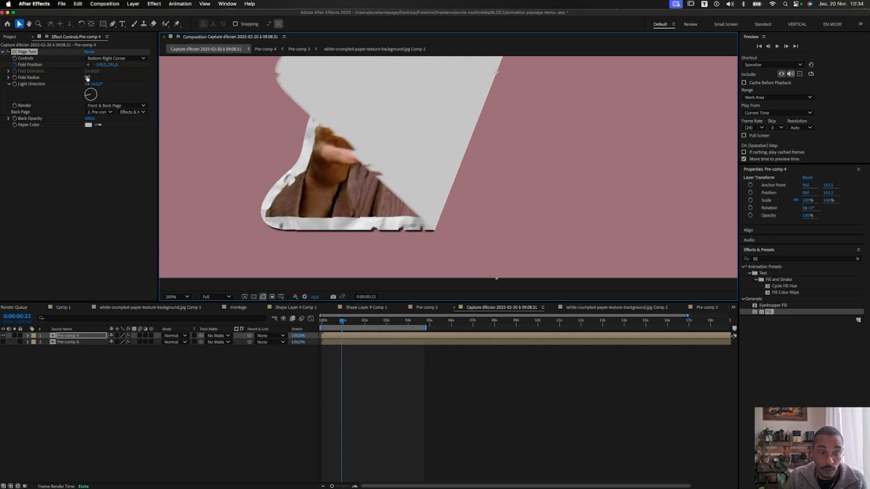
left_click_drag(87, 78, 147, 88)
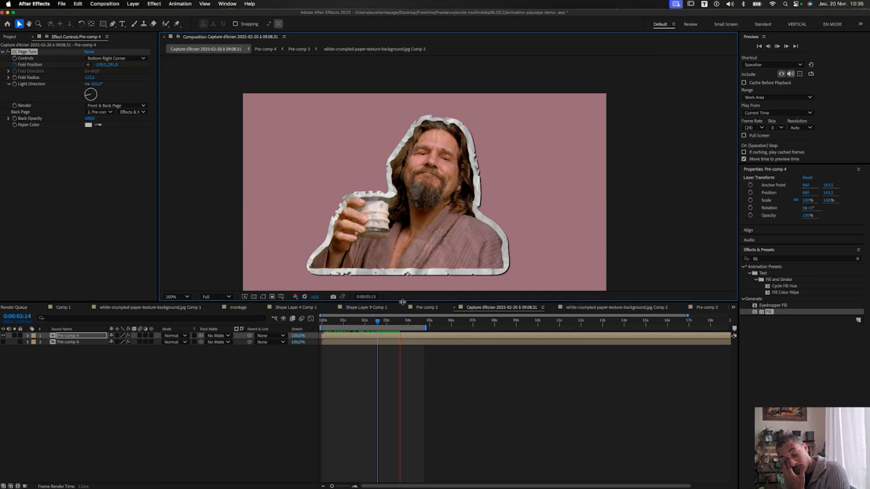